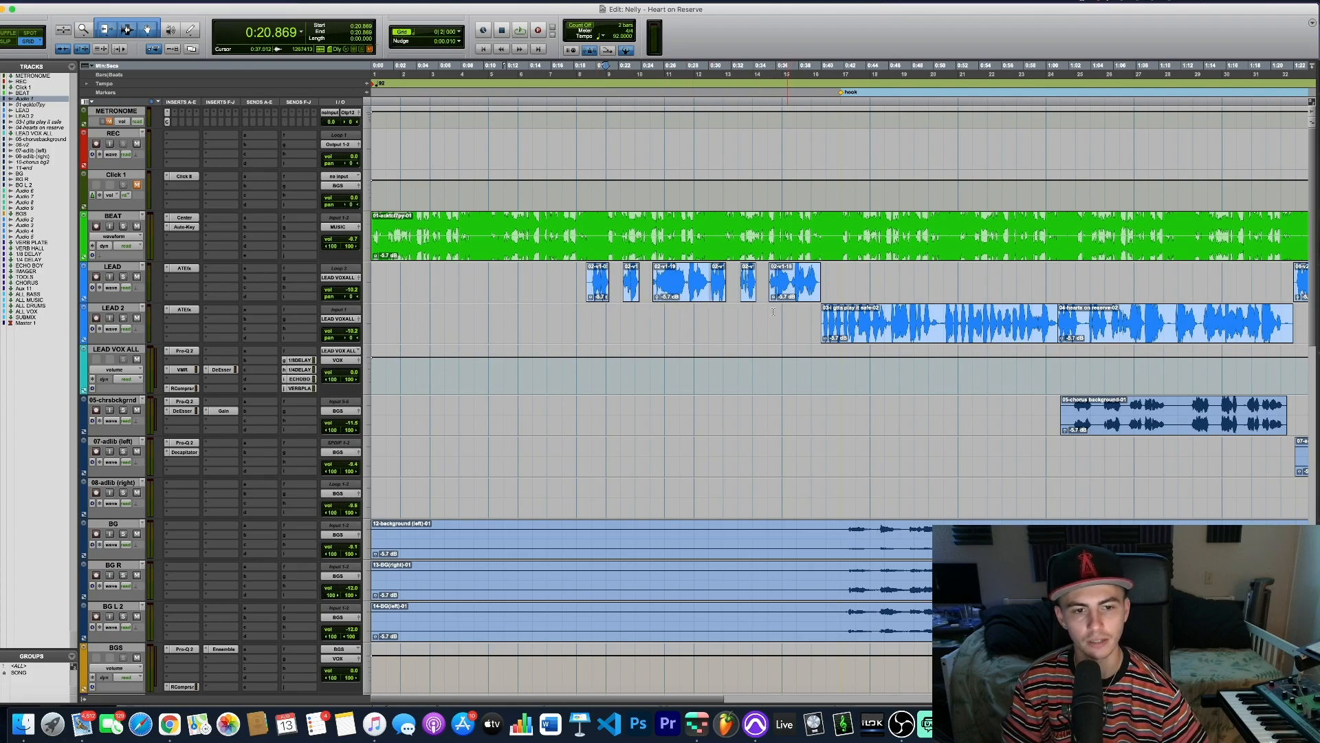
Play the song from about 0:39, just before the hook
{"action": "scroll", "coordinate": [634, 321], "scroll_direction": "right", "scroll_amount": 5}
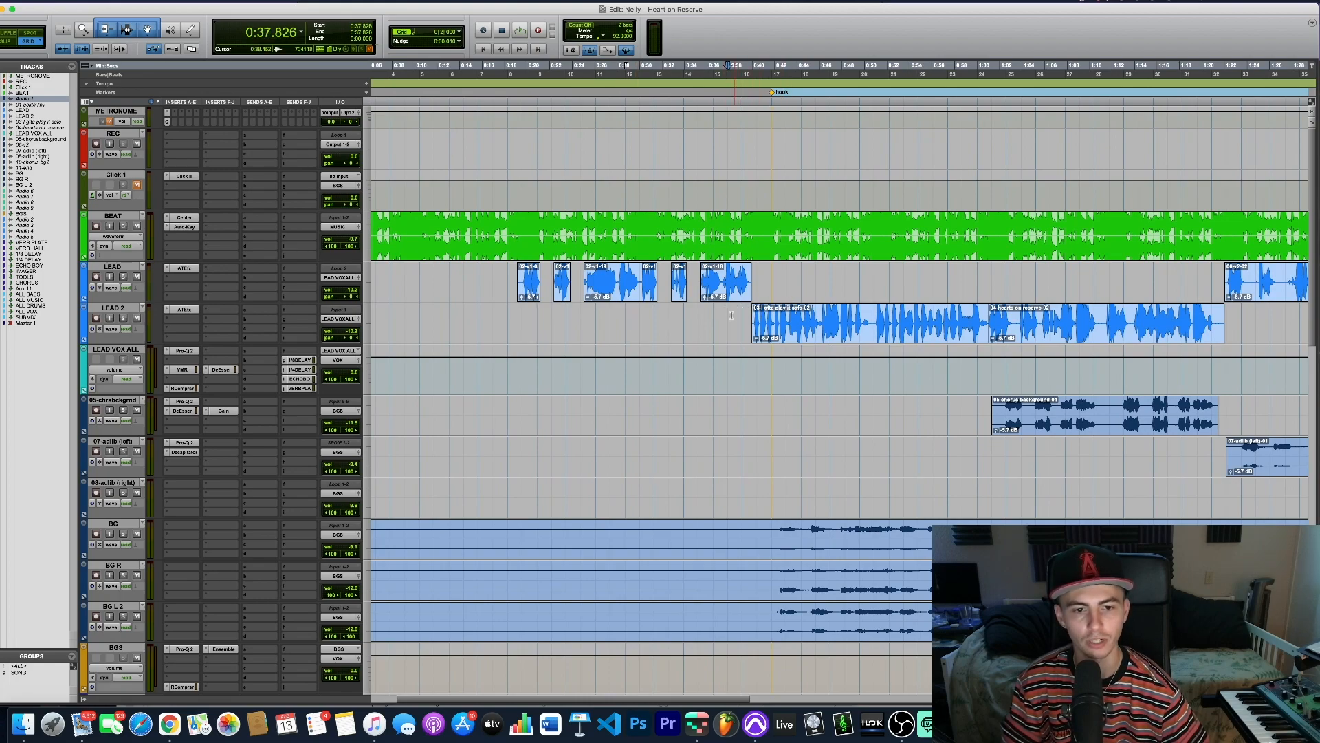
{"action": "key", "text": "space"}
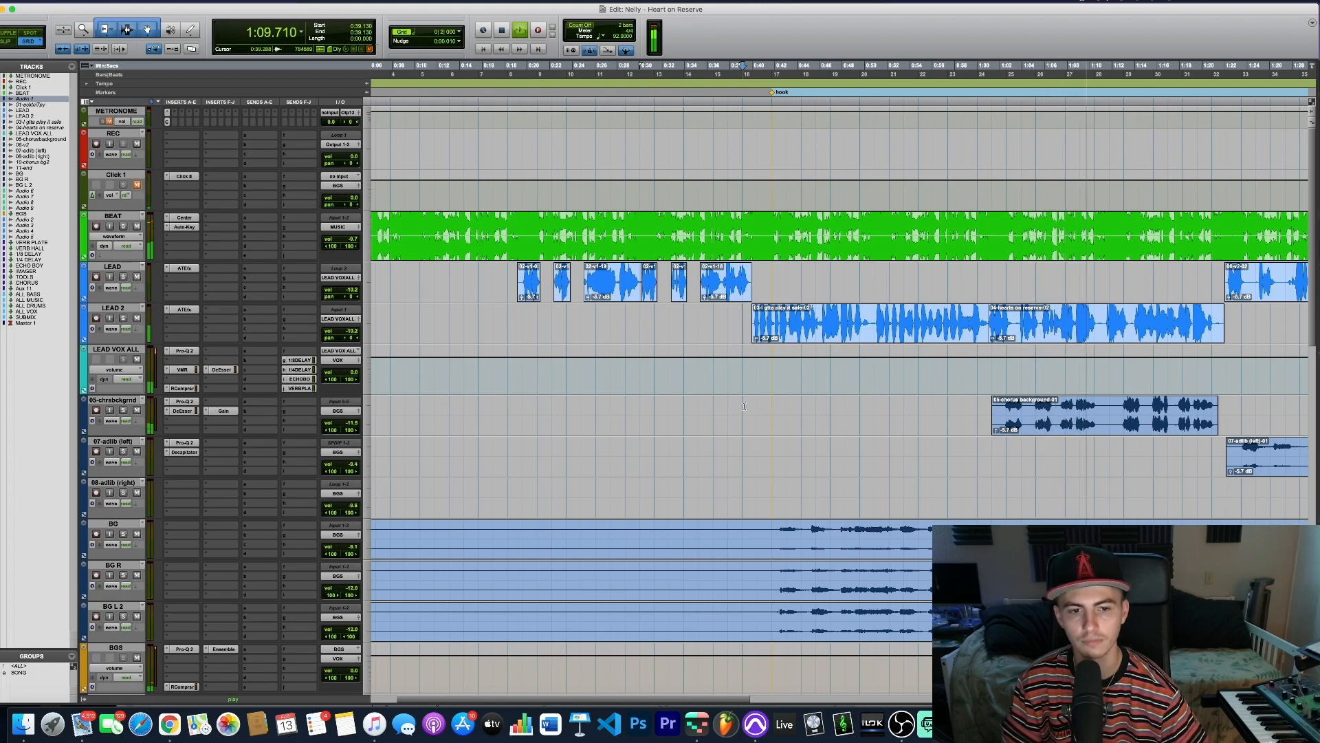
{"action": "key", "text": "space"}
Select the first part of the hook, about 0:40 to 1:04, on the 05-chrsbckgrnd track
{"action": "scroll", "coordinate": [708, 392], "scroll_direction": "right", "scroll_amount": 3}
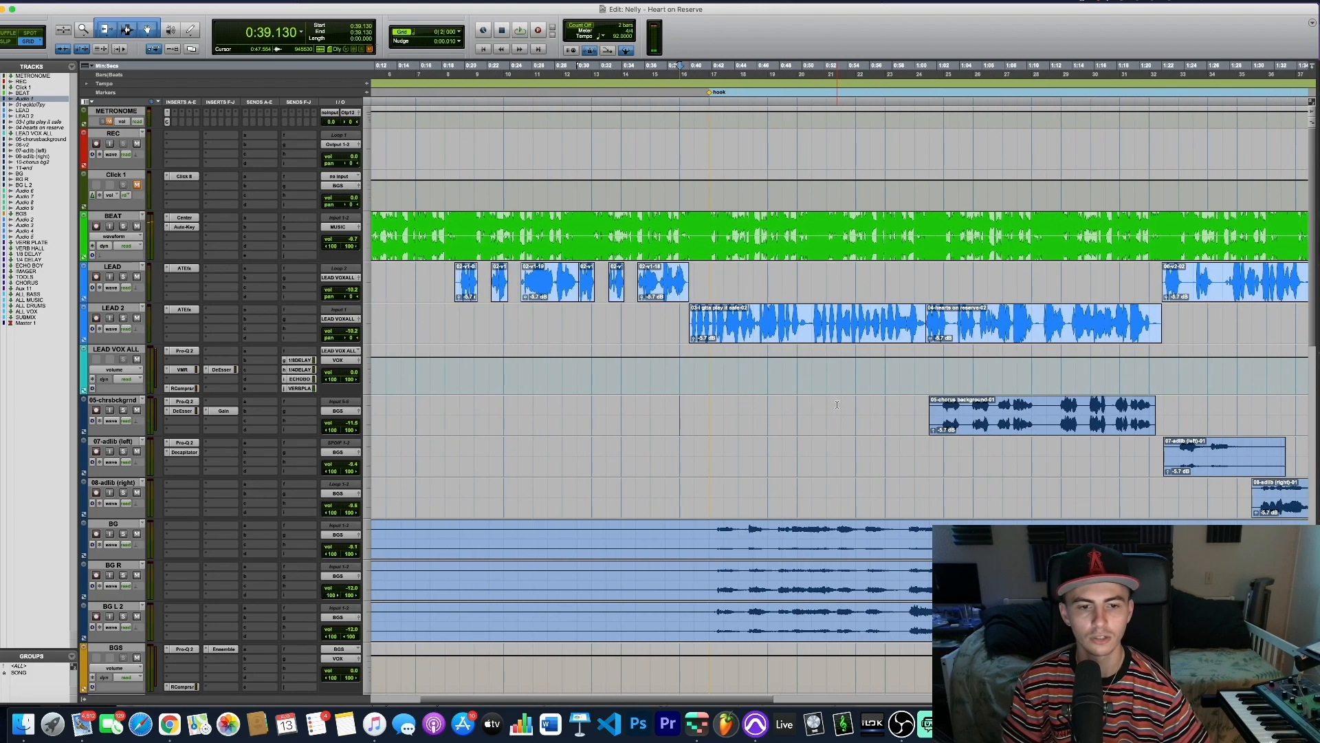
{"action": "left_click_drag", "start_coordinate": [583, 411], "coordinate": [1052, 417]}
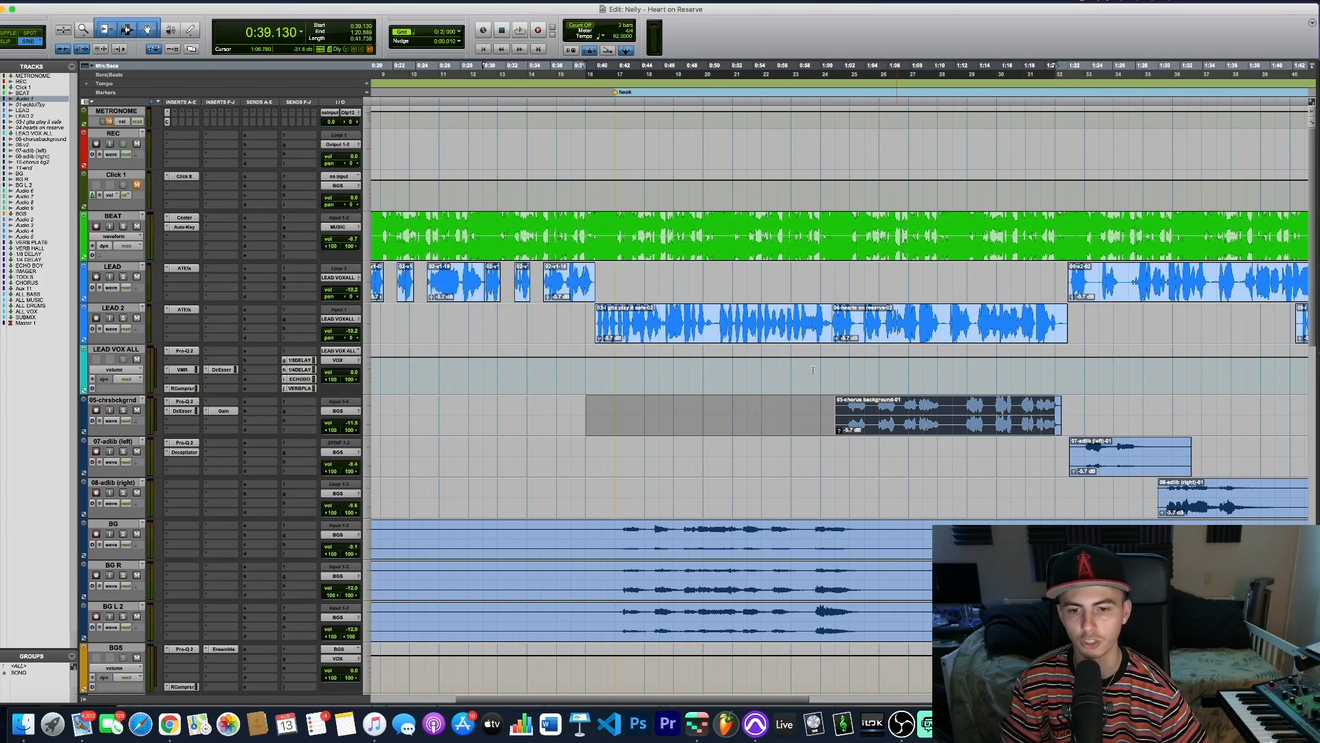
{"action": "key", "text": "t"}
{"action": "left_click_drag", "start_coordinate": [489, 408], "coordinate": [1031, 407]}
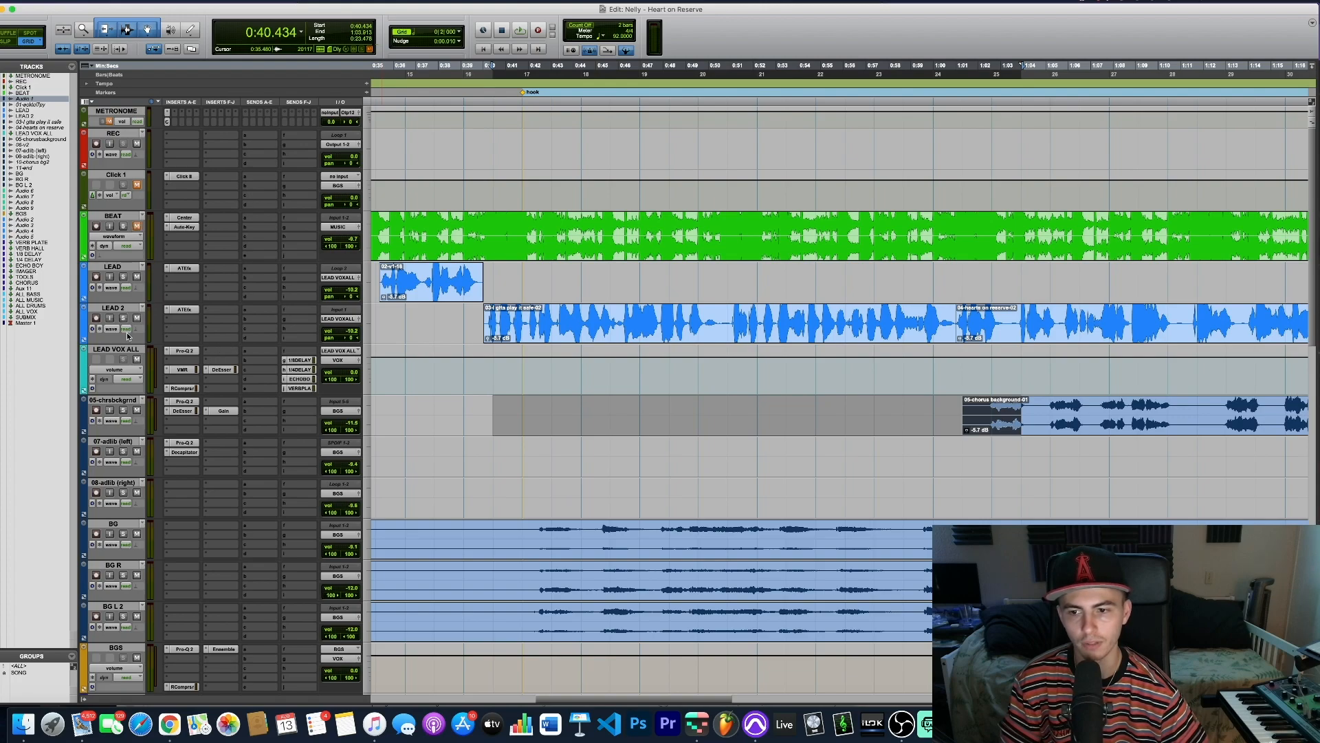
Listen to the hook from about 0:42 with the BG, BG R and BG L 2 tracks soloed
{"action": "key", "text": "space"}
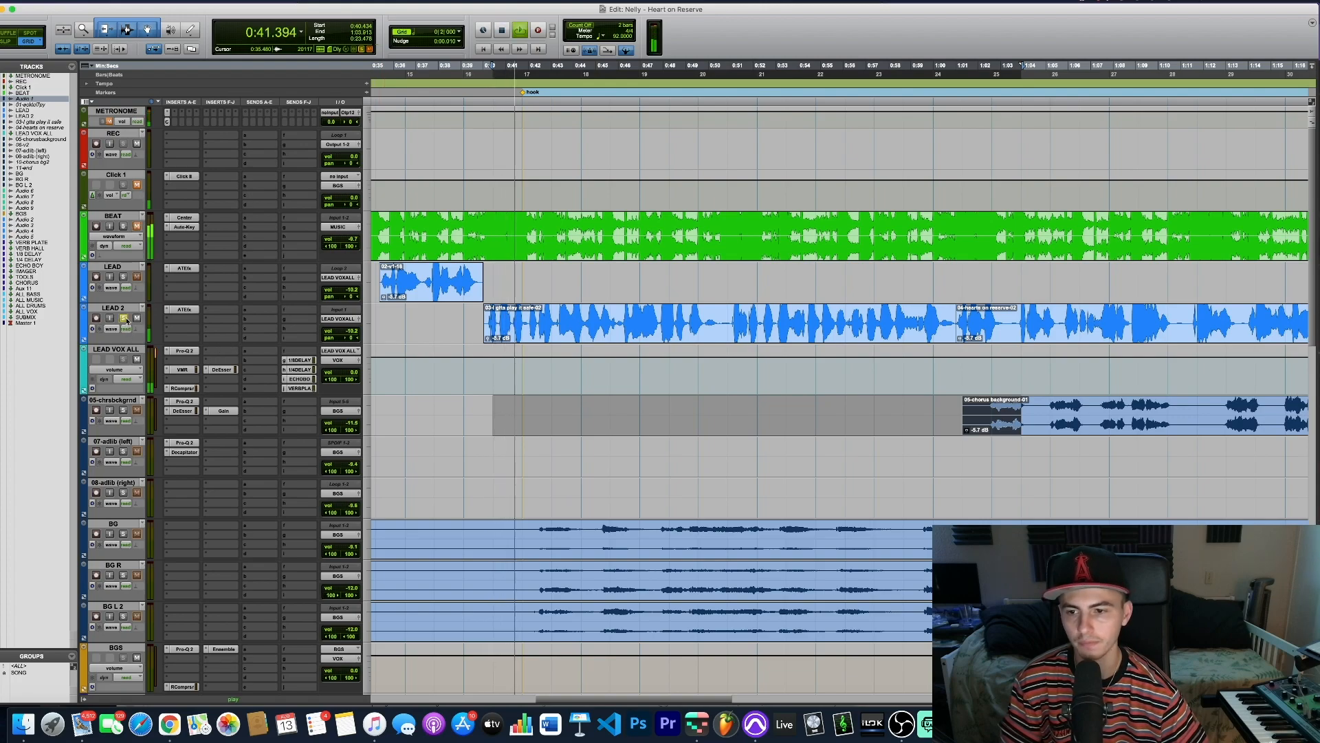
{"action": "key", "text": "space"}
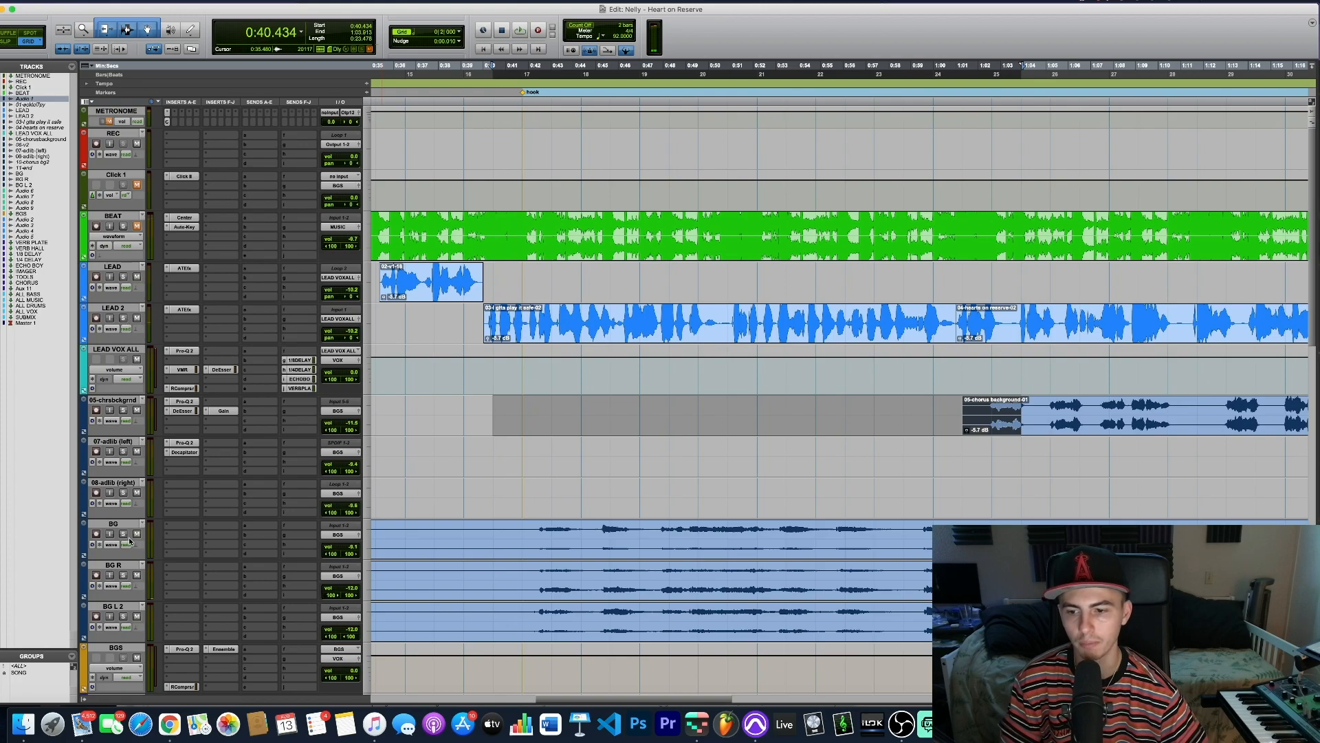
{"action": "key", "text": "space"}
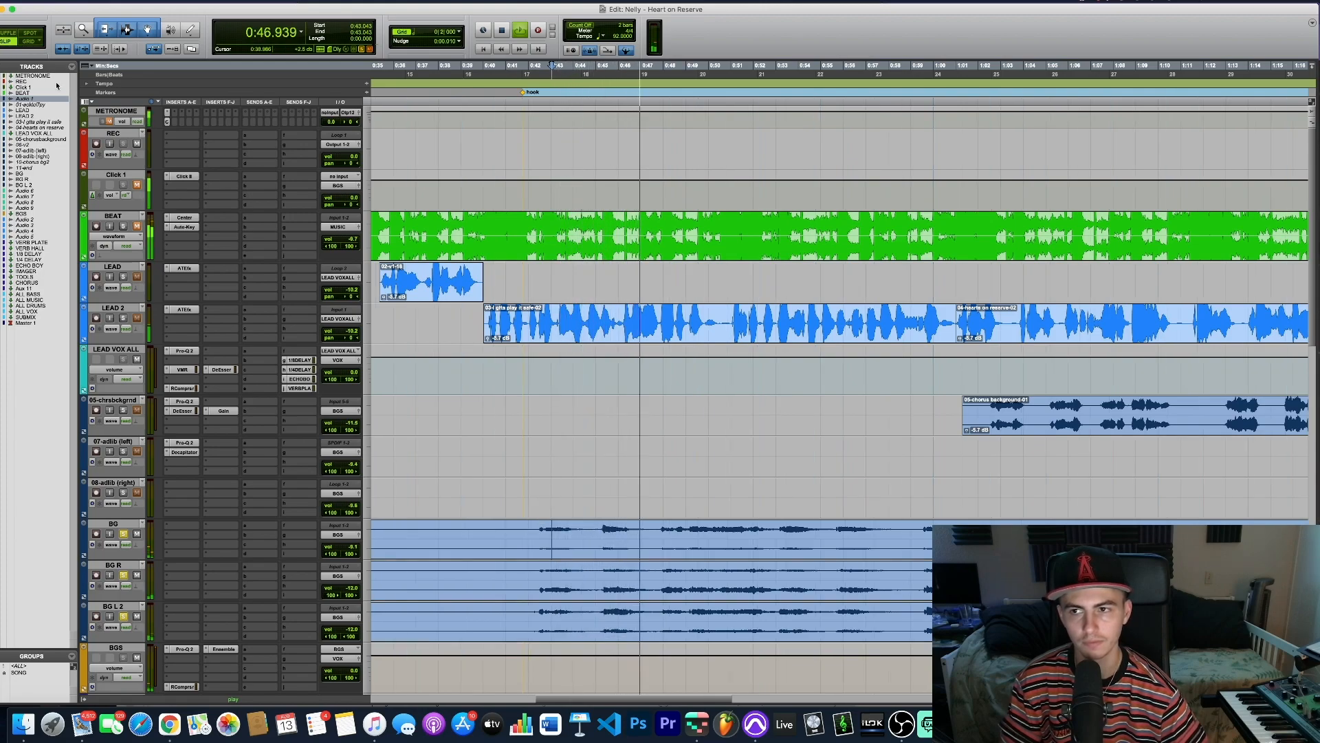
{"action": "left_click", "coordinate": [540, 538]}
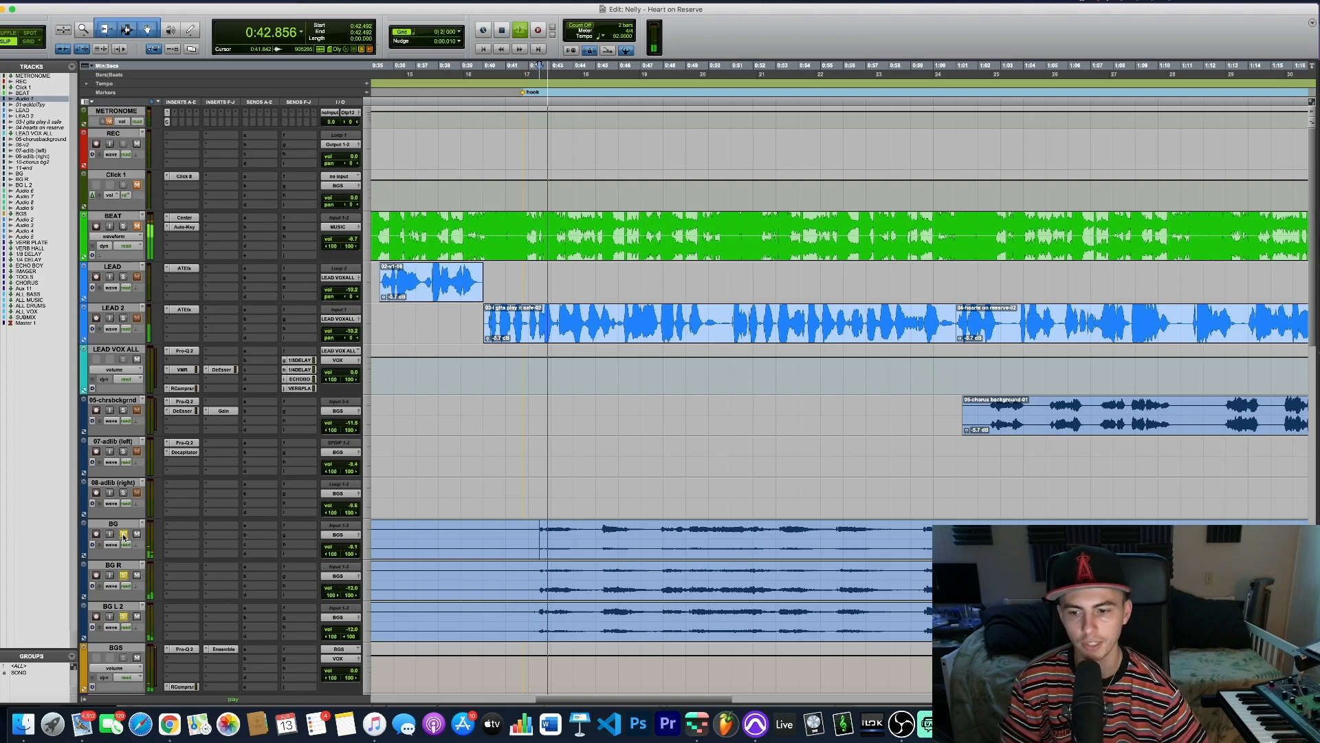
{"action": "key", "text": "space"}
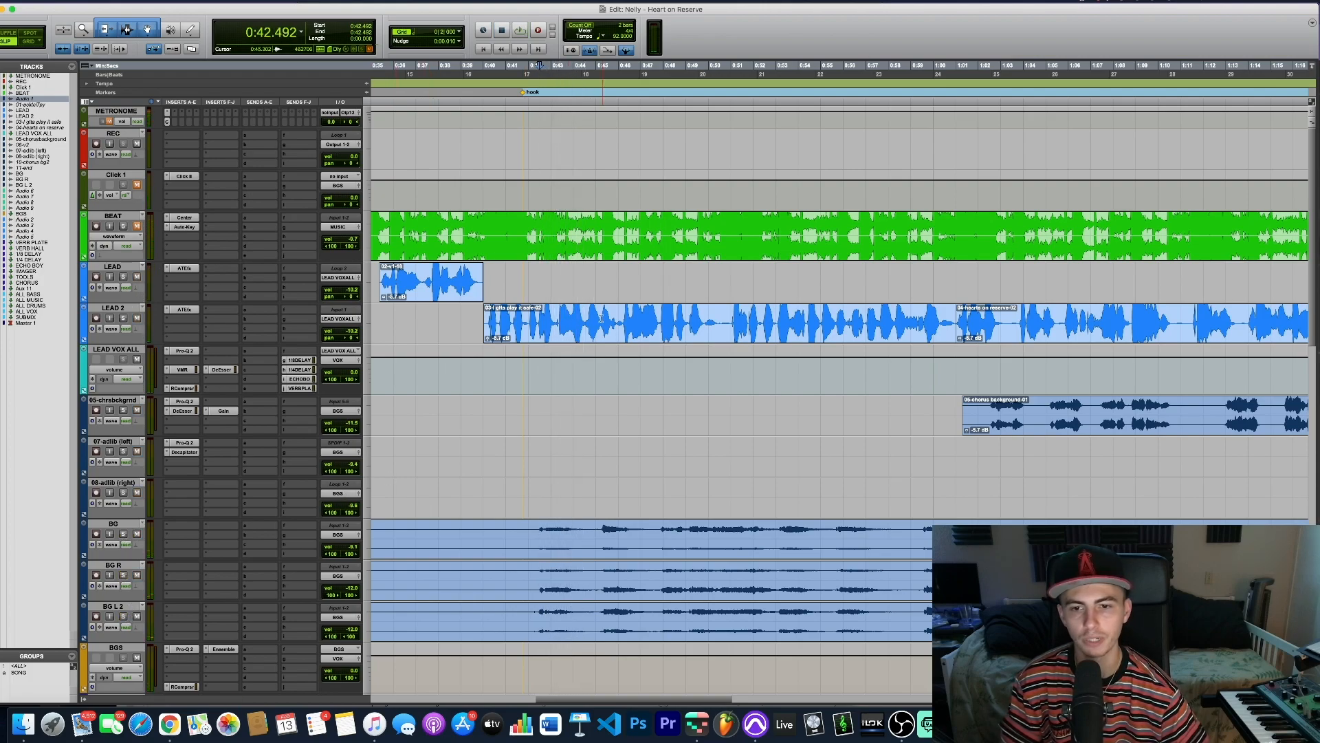
Select the hook vocal on the LEAD 2 track from about 0:40 to 0:56
{"action": "scroll", "coordinate": [676, 346], "scroll_direction": "right", "scroll_amount": 3}
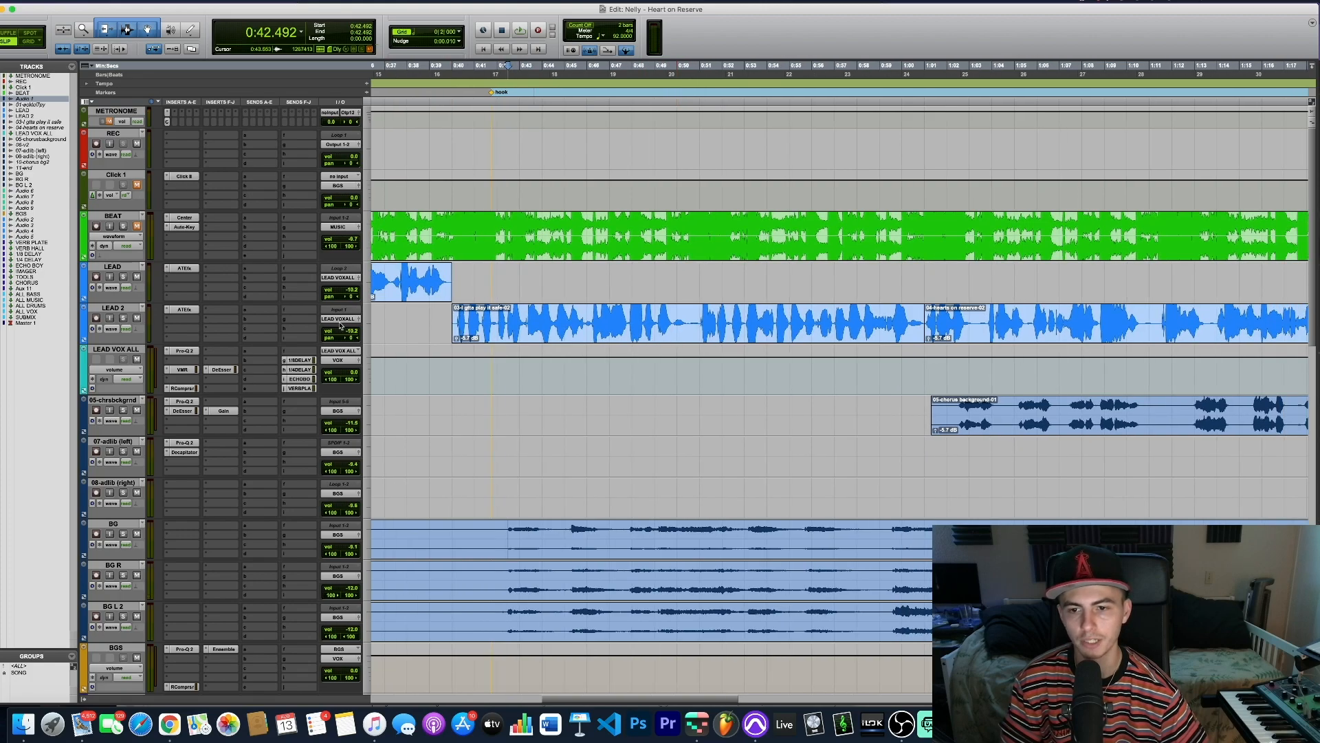
{"action": "left_click", "coordinate": [117, 309]}
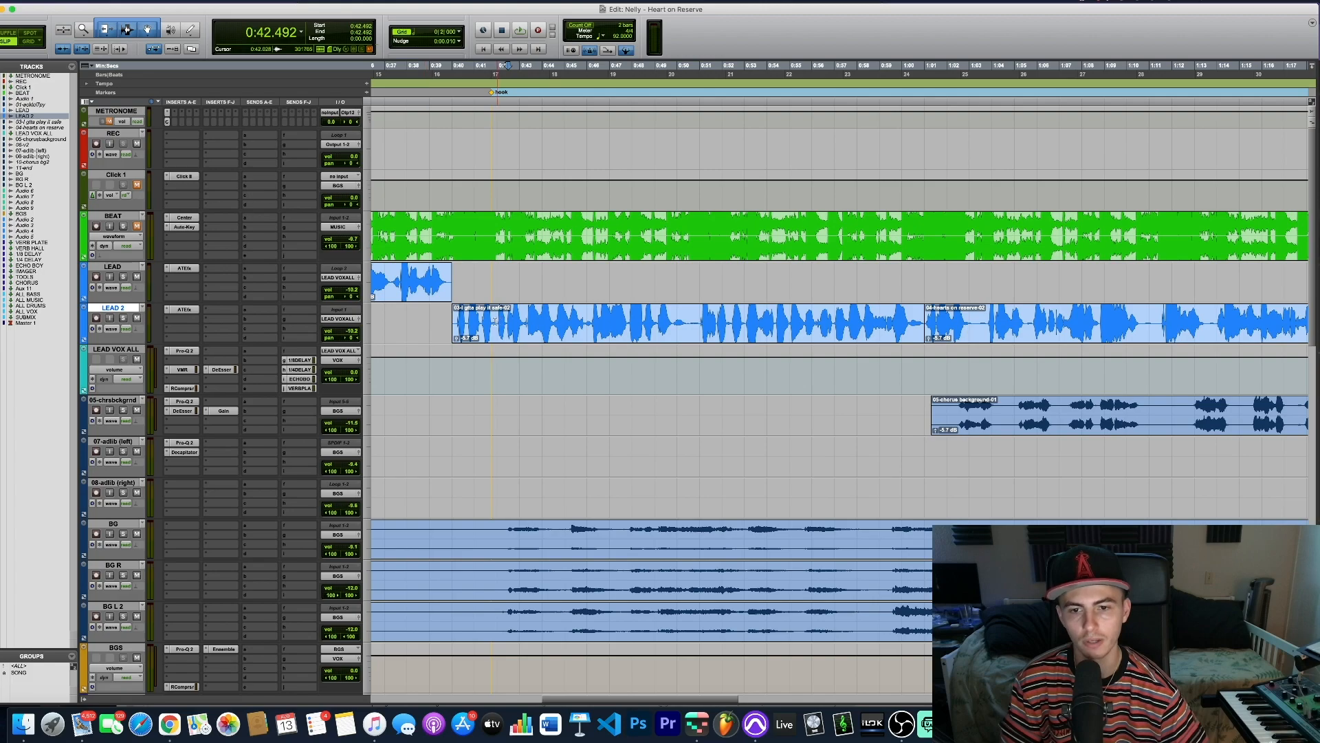
{"action": "left_click_drag", "start_coordinate": [461, 322], "coordinate": [808, 323]}
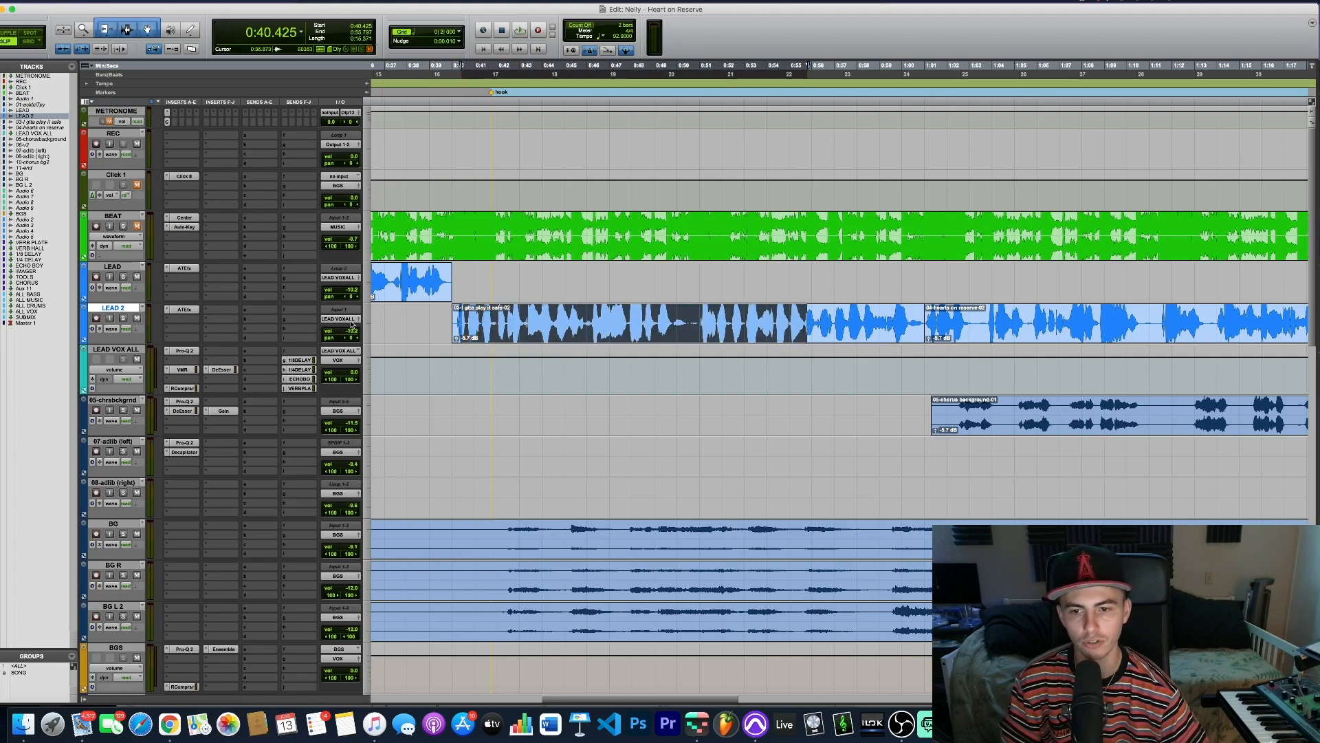
Review the Auto-Tune EFX 3 settings on LEAD 2, including the available voice types, and close the plug-in
{"action": "left_click", "coordinate": [182, 310]}
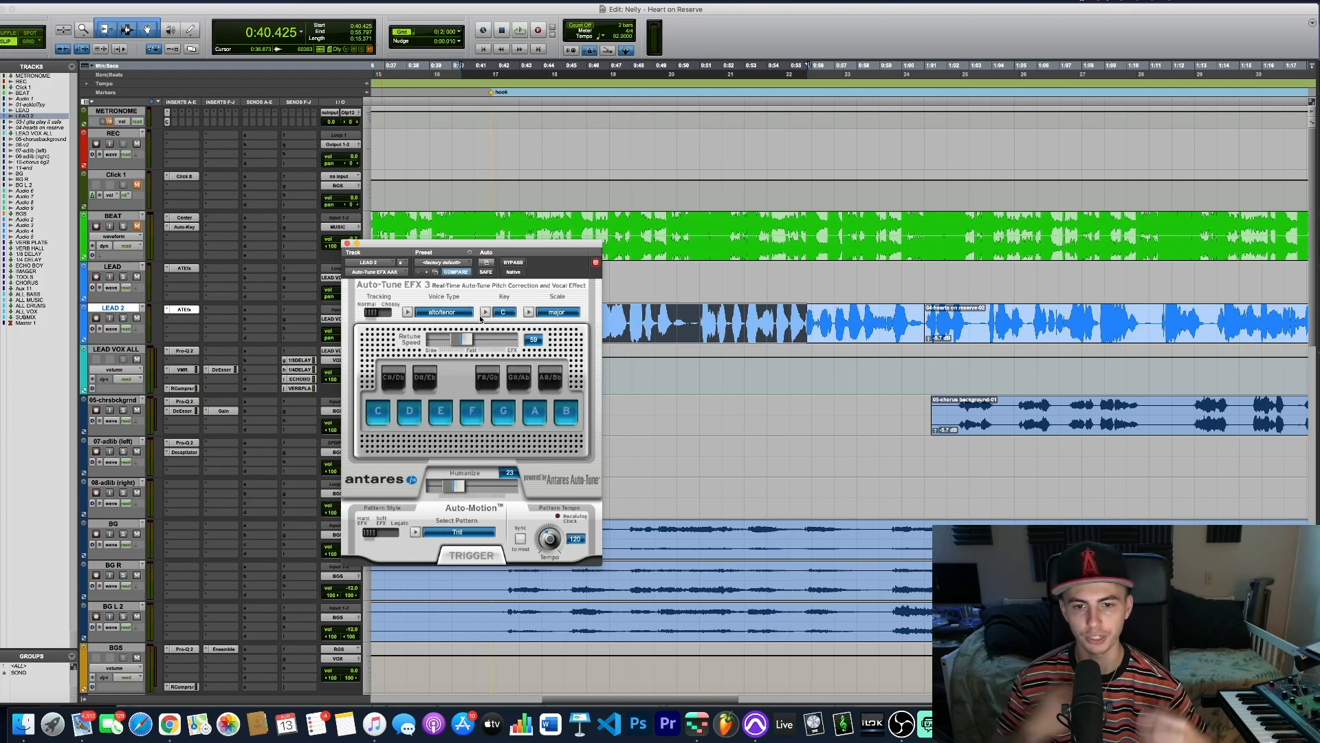
{"action": "left_click", "coordinate": [449, 316]}
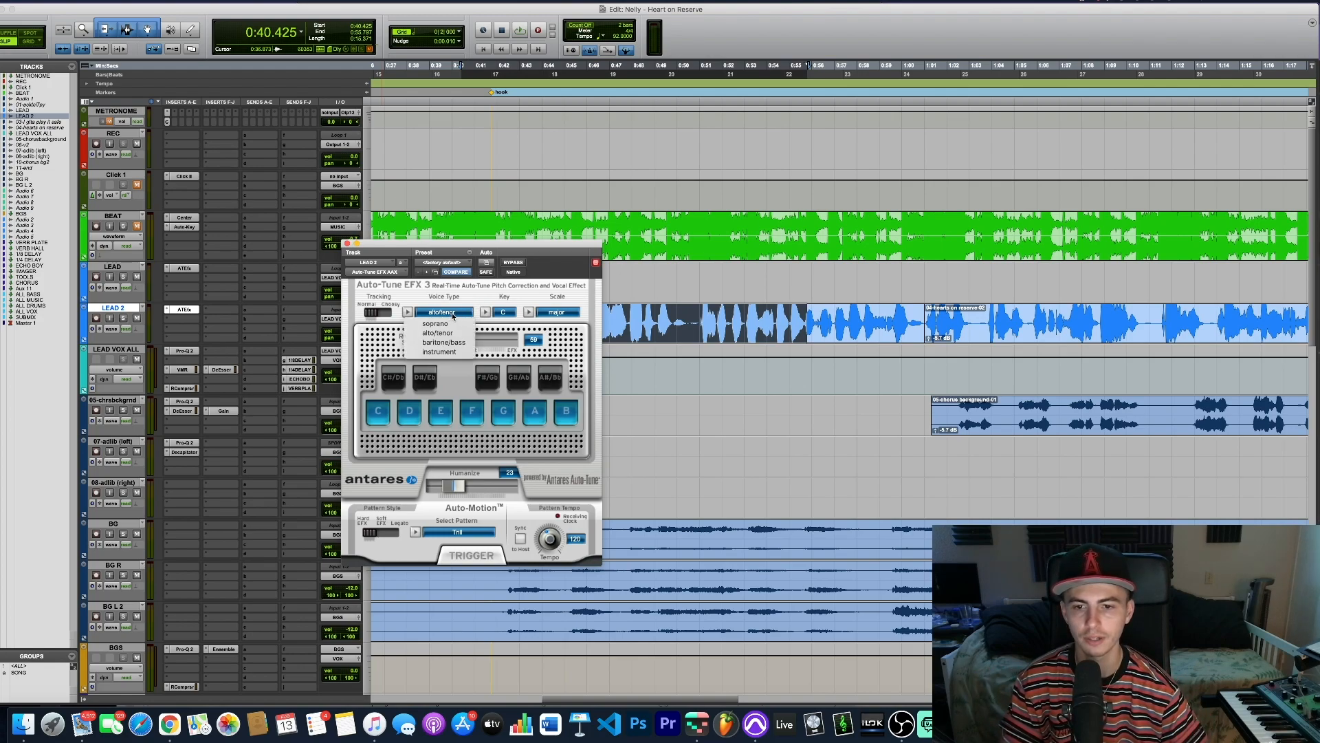
{"action": "left_click", "coordinate": [491, 298]}
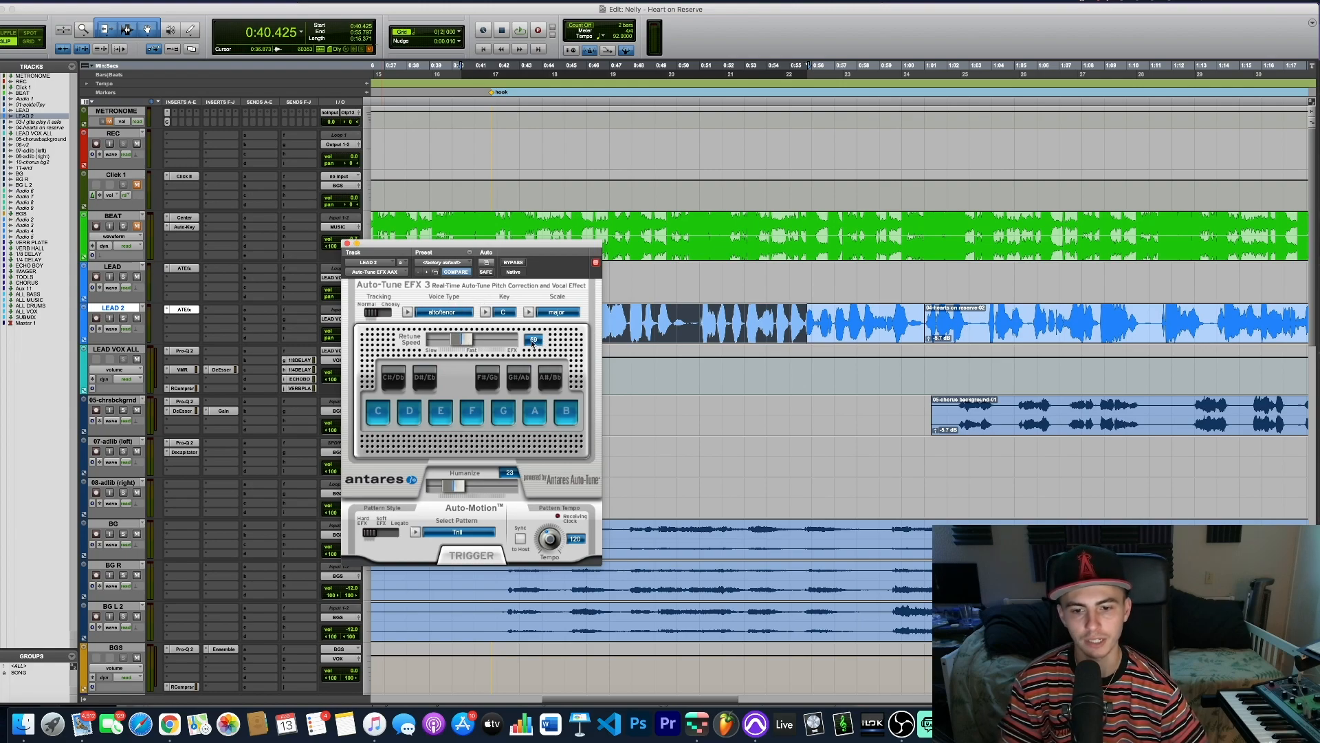
{"action": "left_click", "coordinate": [184, 309]}
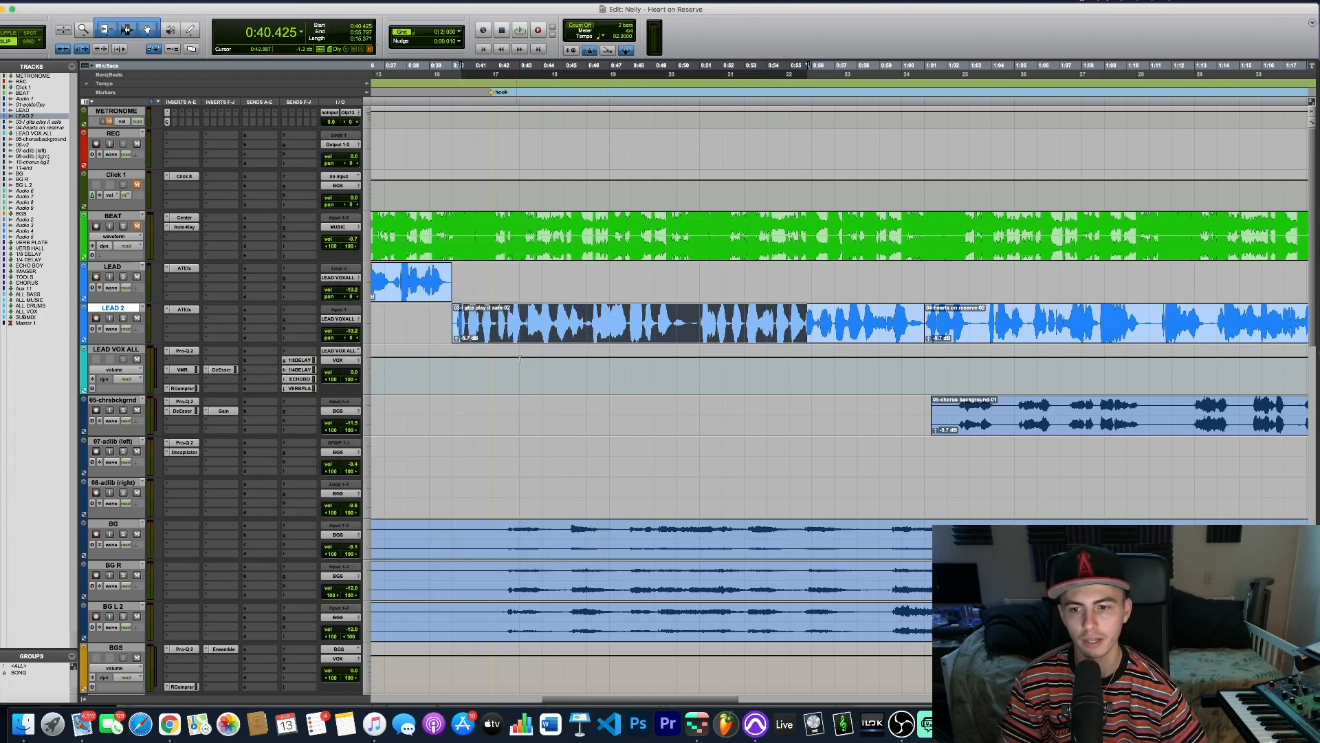
Select about 0:40 to 0:56 on the LEAD VOX ALL track and open its Pro-Q 2 equalizer
{"action": "left_click_drag", "start_coordinate": [463, 370], "coordinate": [803, 371]}
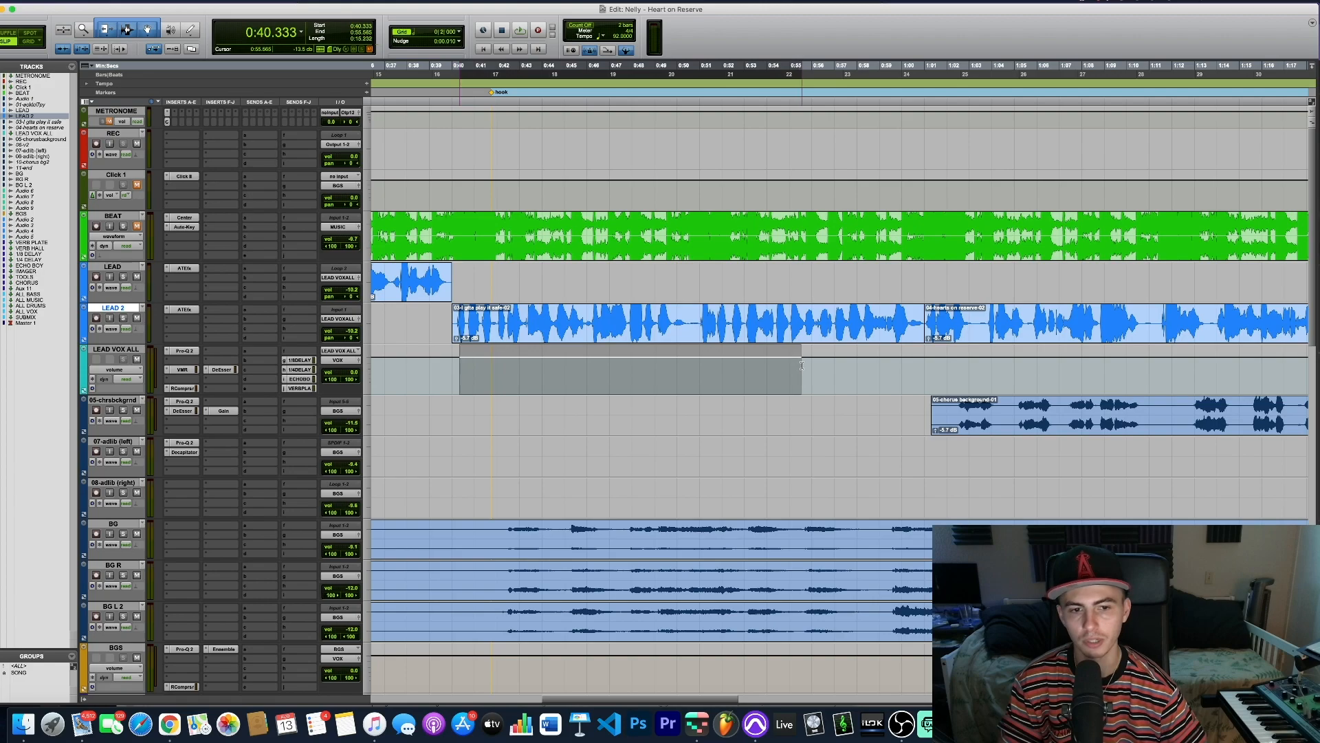
{"action": "left_click", "coordinate": [184, 350]}
{"action": "left_click_drag", "start_coordinate": [380, 245], "coordinate": [607, 255]}
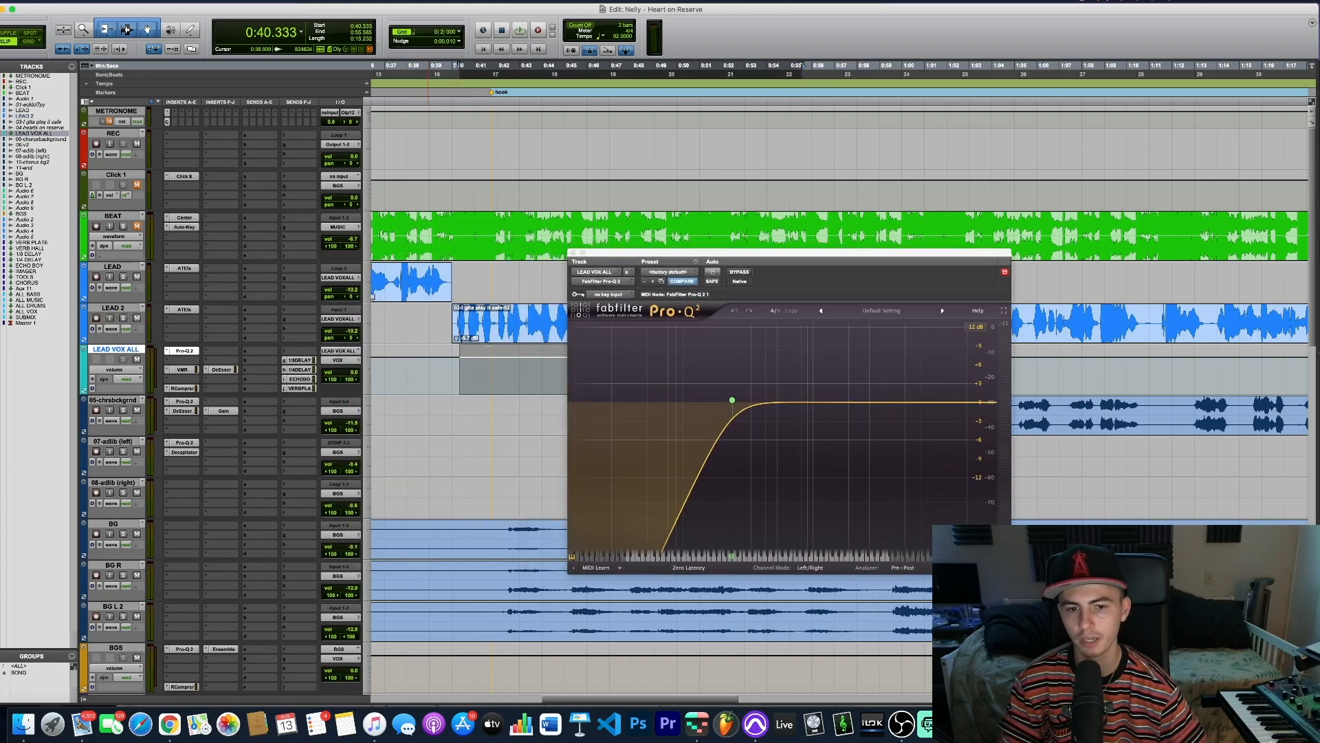
Set the Pro-Q 2 low cut on LEAD VOX ALL to about 140 Hz
{"action": "left_click_drag", "start_coordinate": [735, 405], "coordinate": [730, 402]}
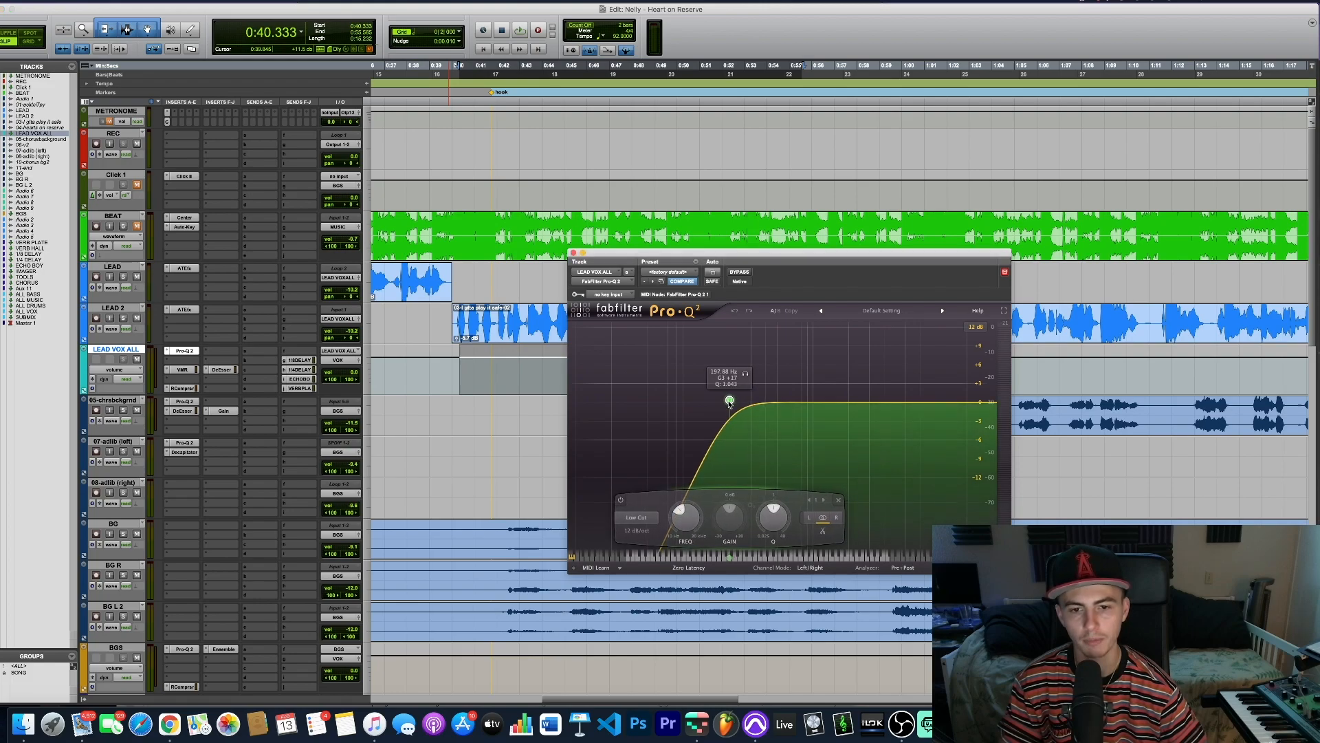
{"action": "left_click", "coordinate": [740, 272]}
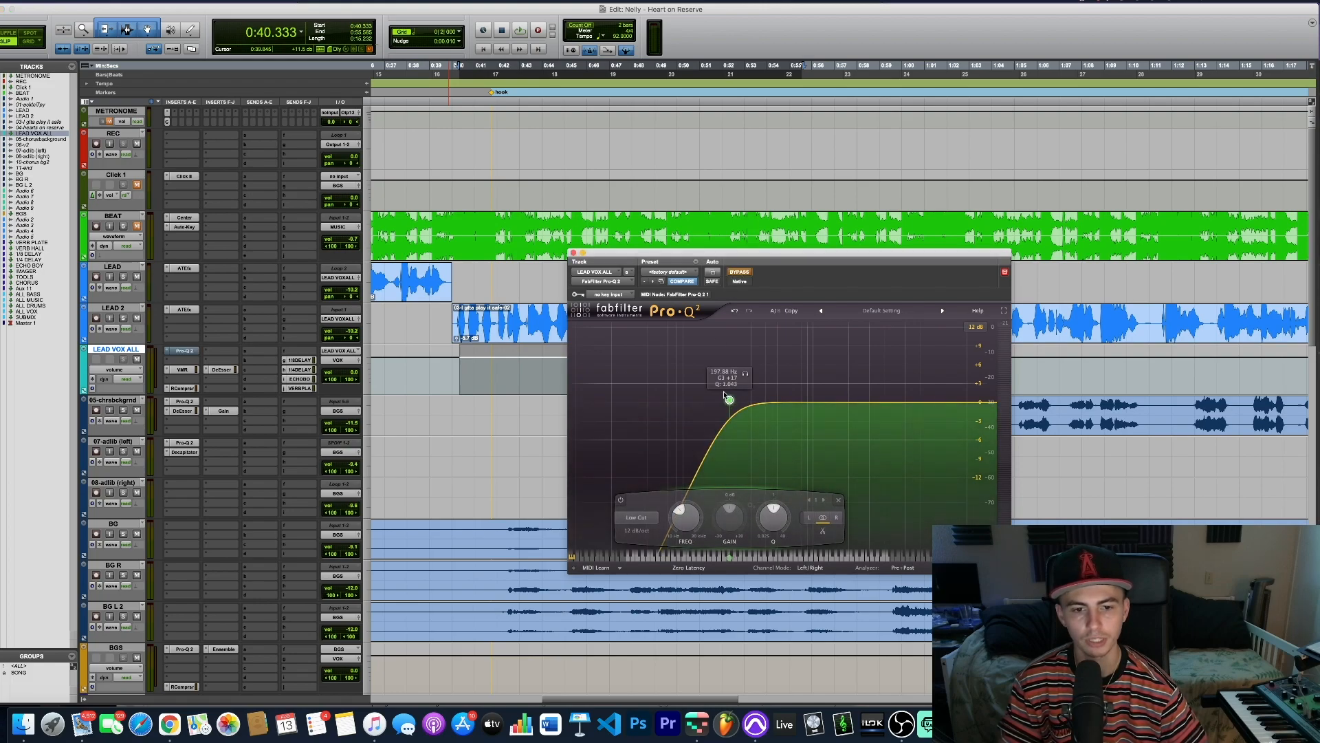
{"action": "left_click_drag", "start_coordinate": [729, 400], "coordinate": [718, 402]}
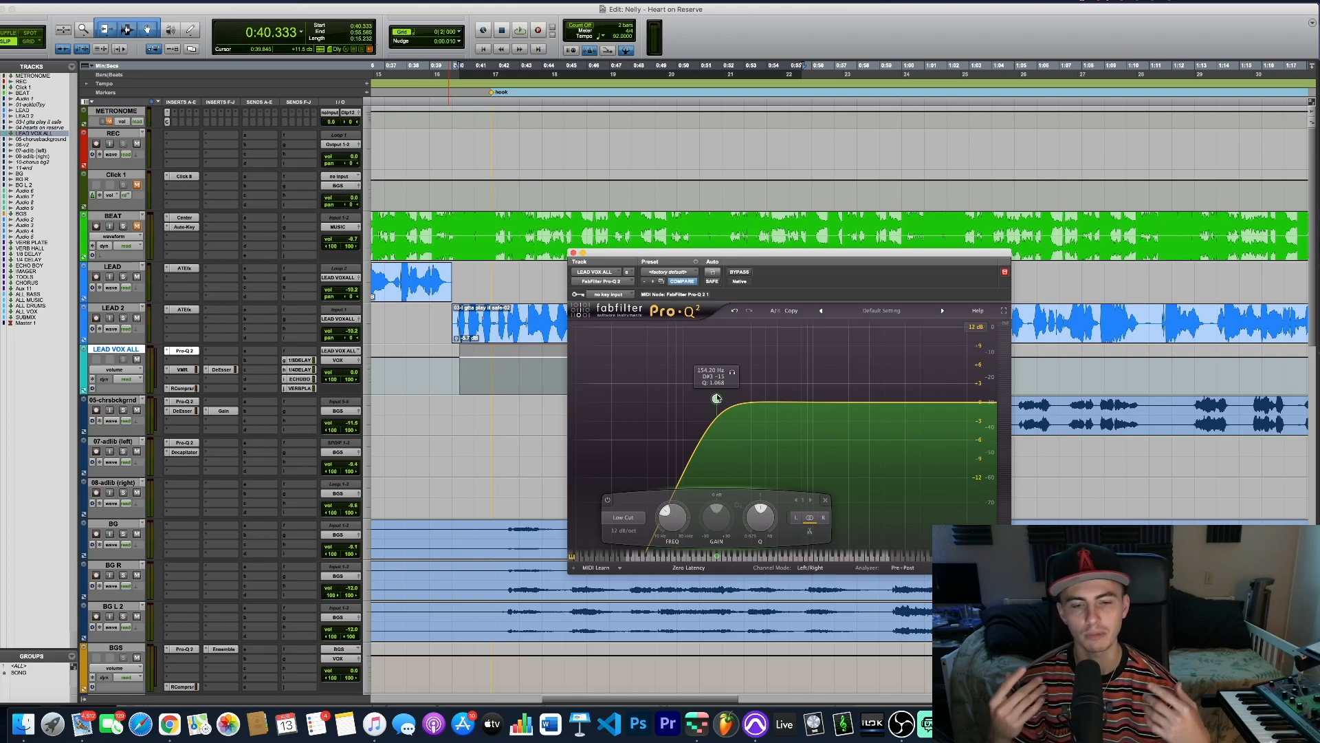
{"action": "left_click_drag", "start_coordinate": [716, 406], "coordinate": [711, 404]}
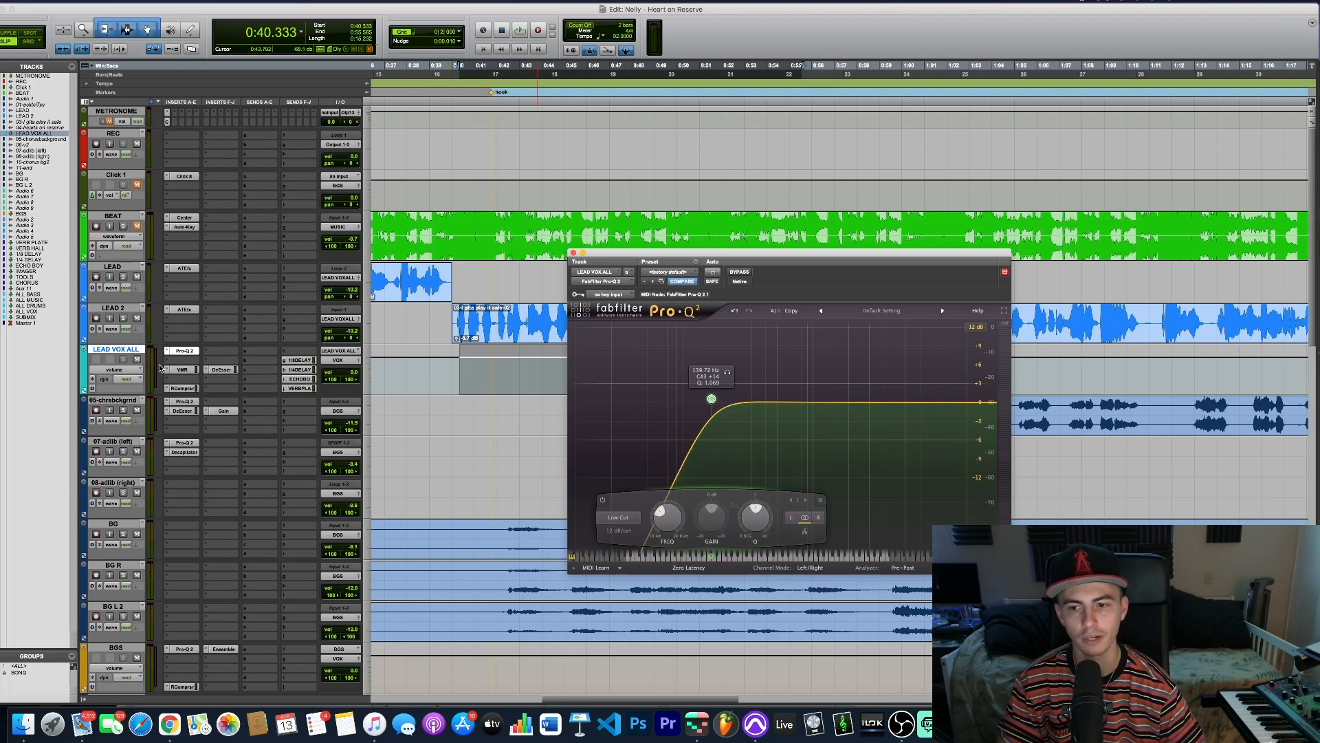
Bypass VMR, RCompressor and DeEsser on LEAD VOX ALL and mute its delay, Echo Boy and reverb sends
{"action": "left_click", "coordinate": [183, 371], "text": "super"}
{"action": "left_click", "coordinate": [183, 389], "text": "super"}
{"action": "left_click", "coordinate": [222, 370], "text": "super"}
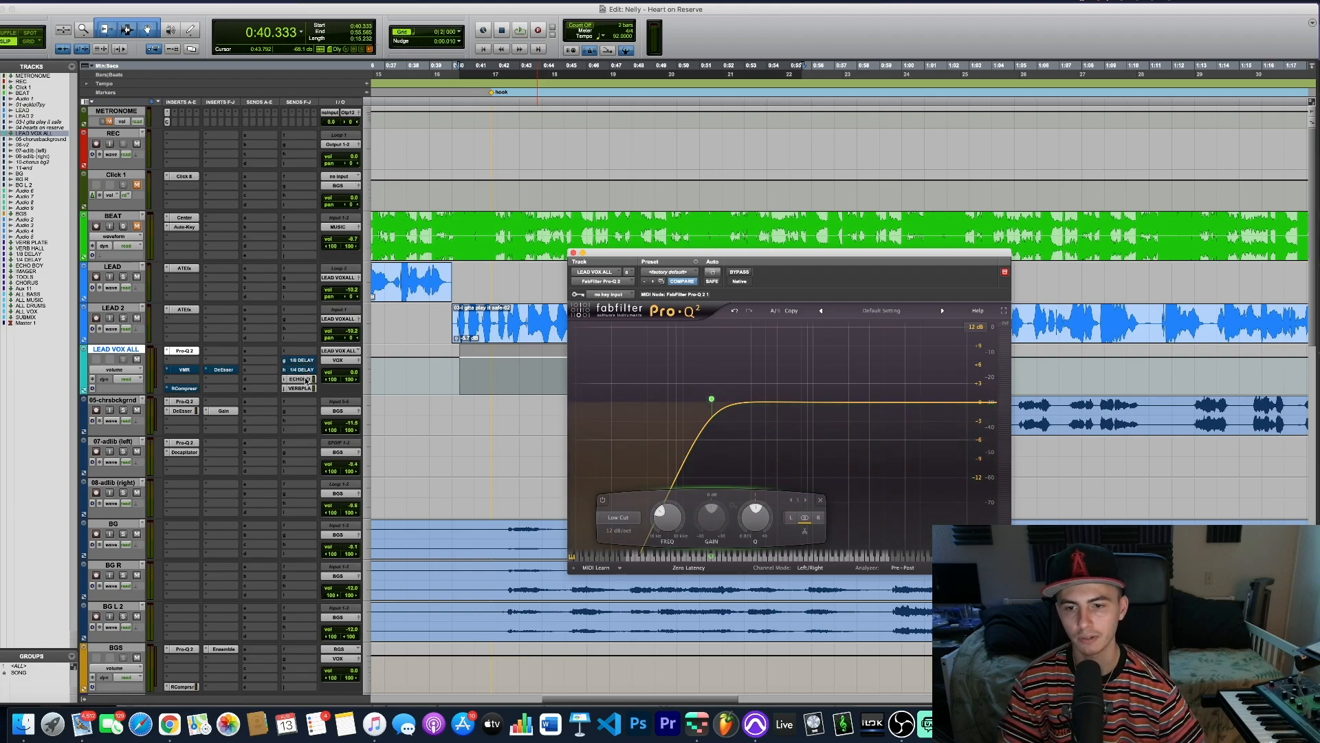
Play the selected hook section and mute the BG, BG R and BG L 2 tracks
{"action": "key", "text": "space"}
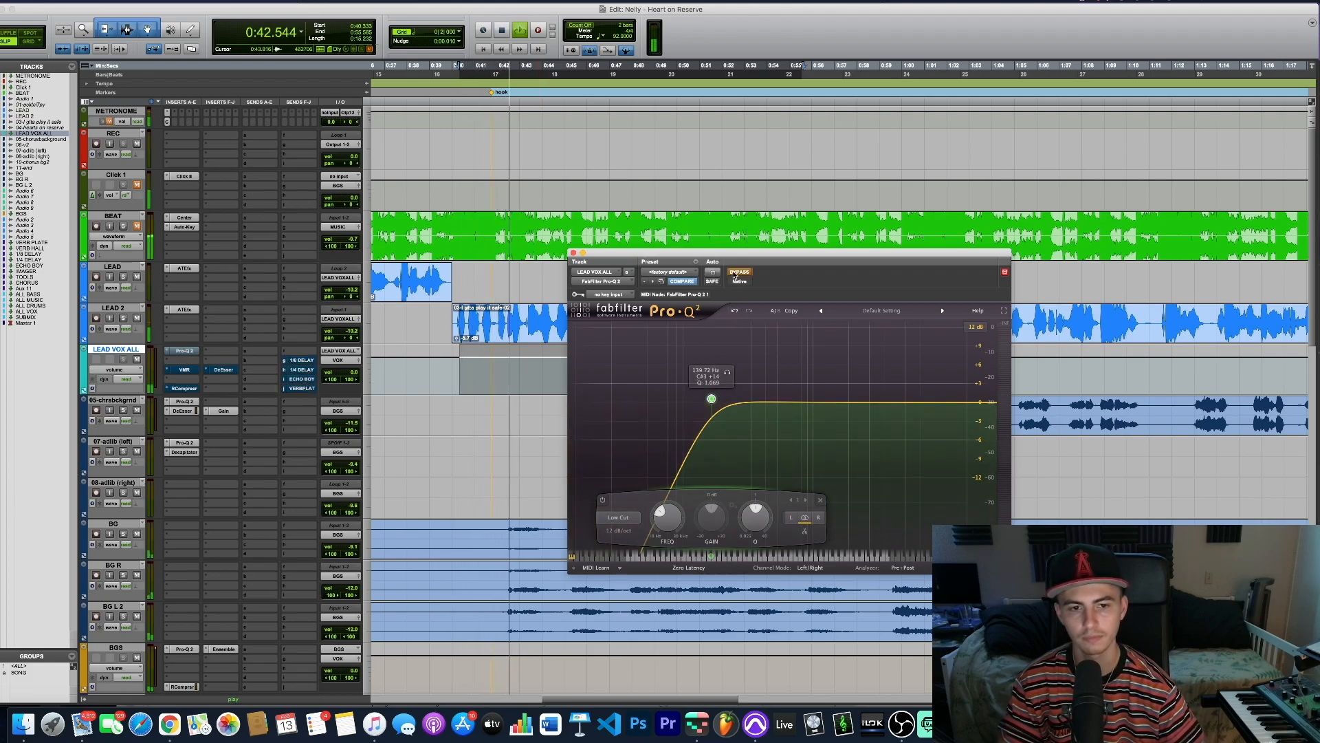
{"action": "left_click", "coordinate": [136, 534]}
{"action": "left_click", "coordinate": [136, 575]}
{"action": "left_click", "coordinate": [136, 616]}
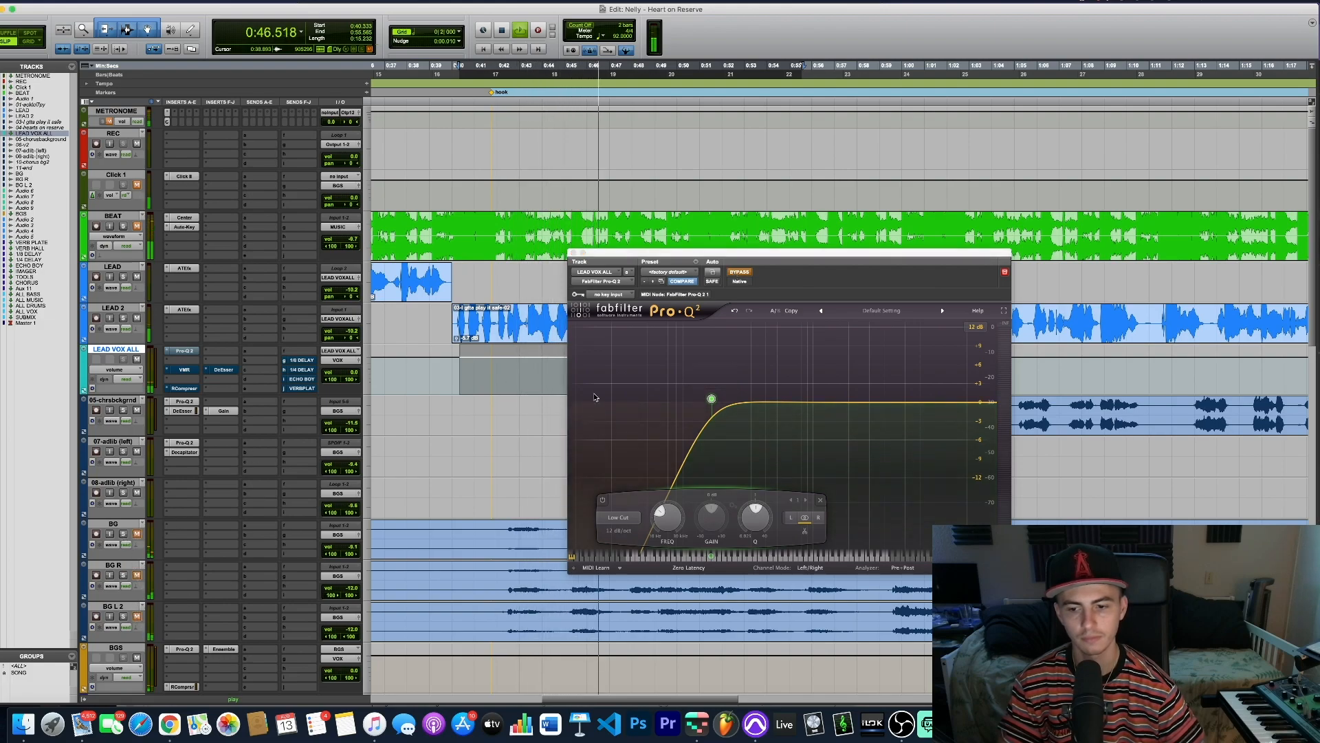
Set the Pro-Q 2 low cut on LEAD VOX ALL to about 176 Hz and stop playback
{"action": "left_click", "coordinate": [717, 404]}
{"action": "mouse_move", "coordinate": [717, 404]}
{"action": "left_mouse_down"}
{"action": "mouse_move", "coordinate": [613, 397]}
{"action": "mouse_move", "coordinate": [724, 405]}
{"action": "left_mouse_up"}
{"action": "key", "text": "space"}
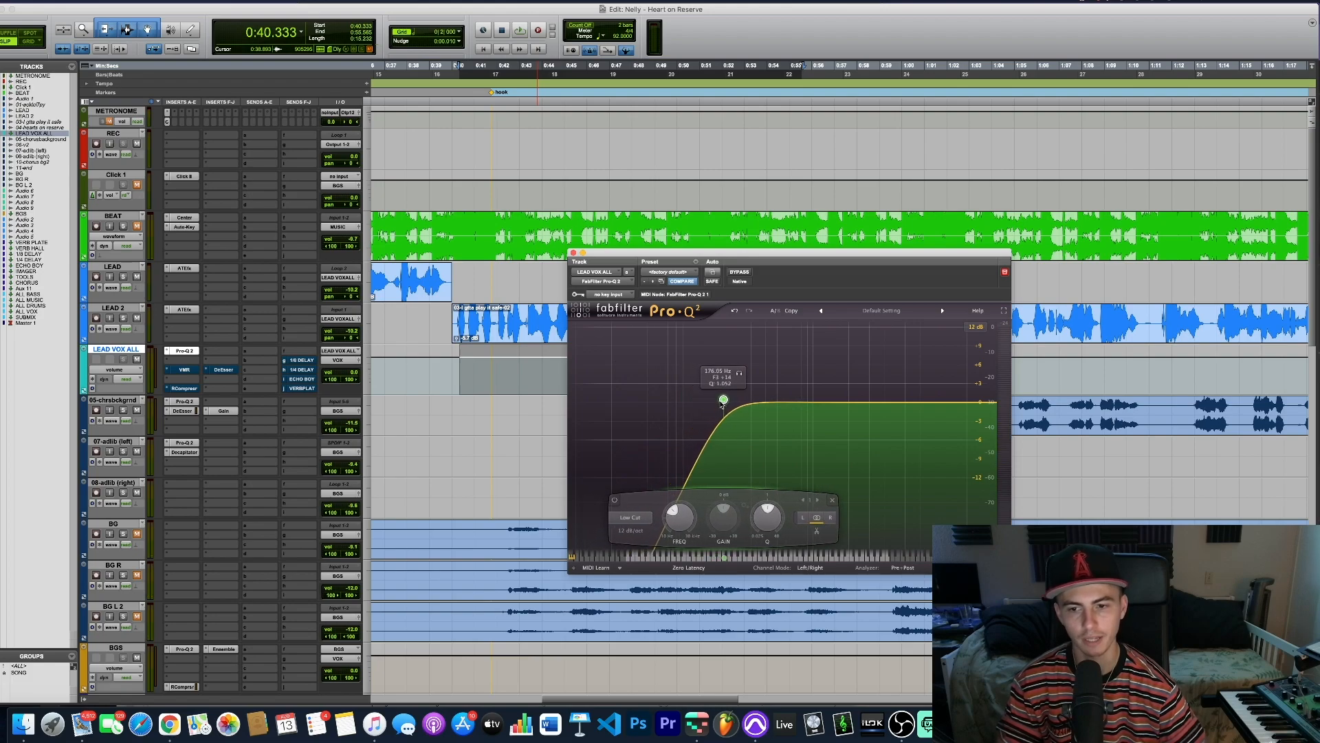
Open the Virtual Mix Rack on LEAD VOX ALL and reposition its window so the modules can be seen
{"action": "left_click", "coordinate": [184, 370]}
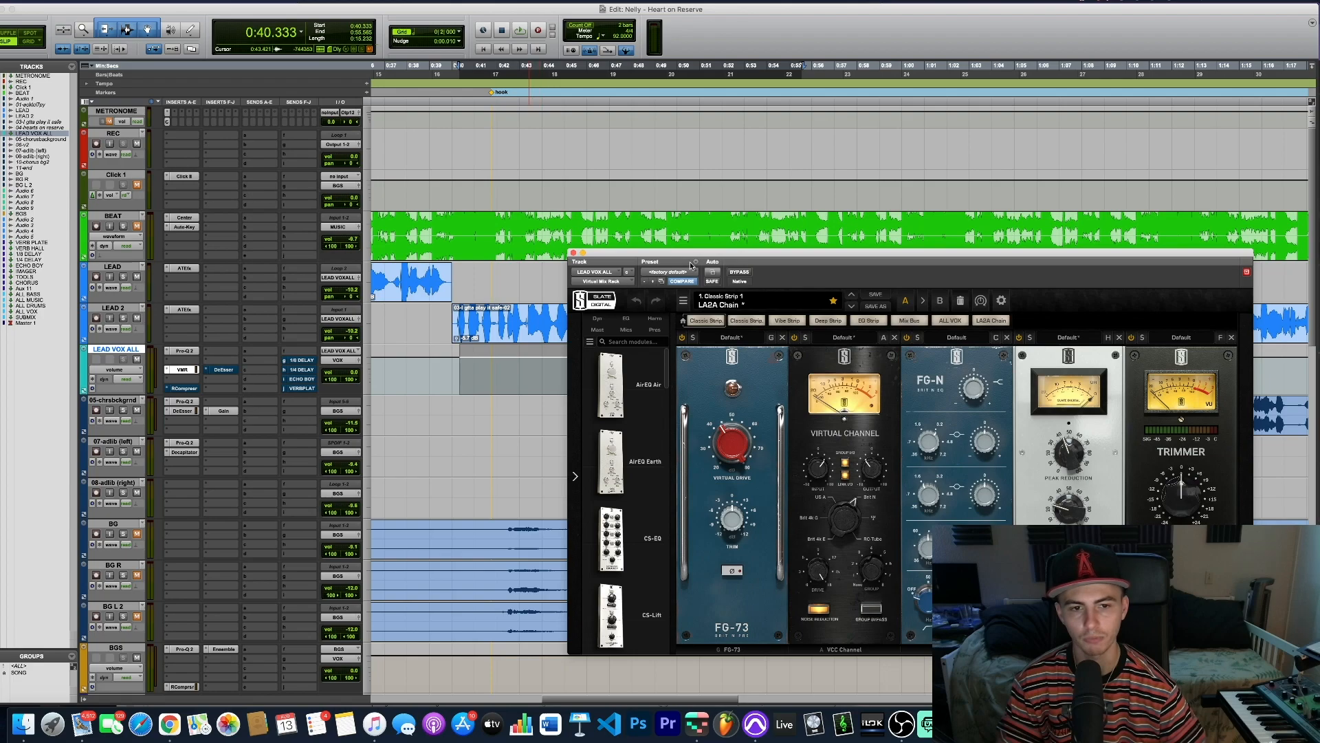
{"action": "left_click_drag", "start_coordinate": [695, 254], "coordinate": [481, 219]}
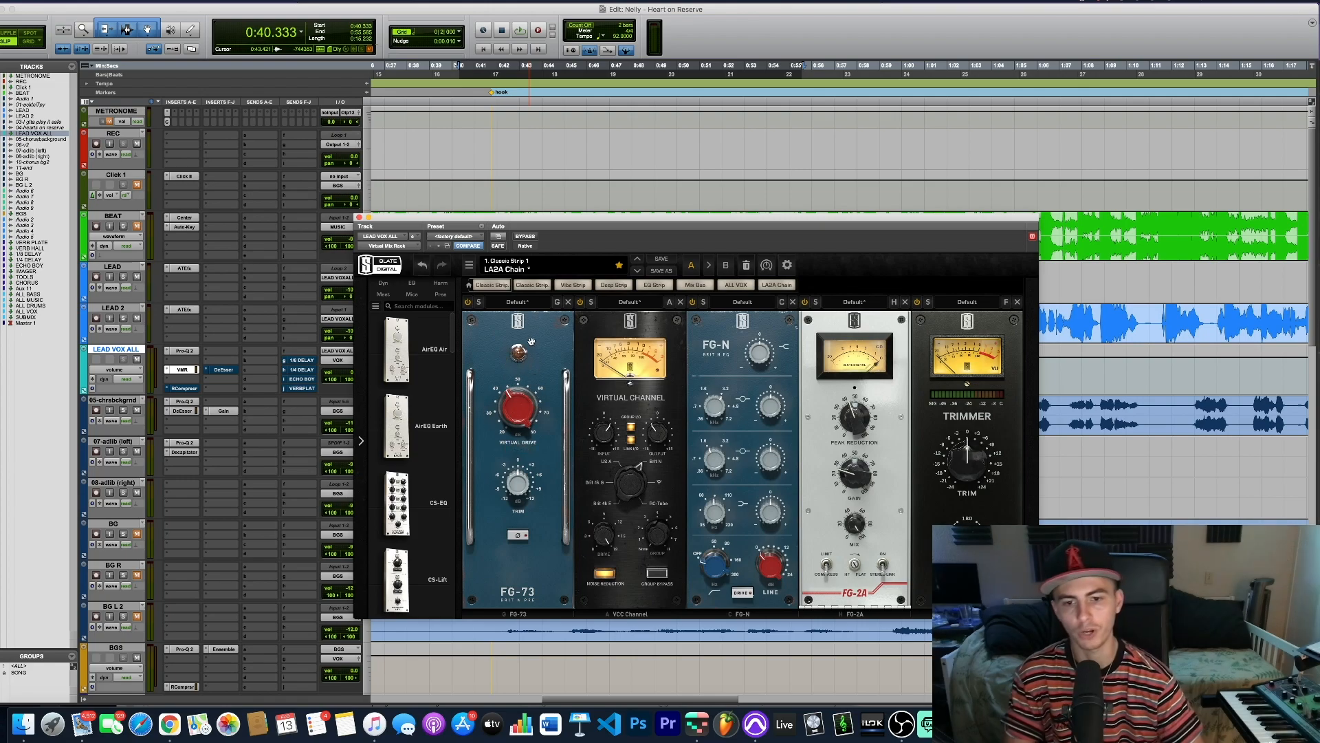
Try Avid's stereo Lo-Fi plug-in between Pro-Q 2 and VMR on LEAD VOX ALL, and remove it
{"action": "left_click", "coordinate": [184, 364]}
{"action": "mouse_move", "coordinate": [247, 360]}
{"action": "mouse_move", "coordinate": [349, 458]}
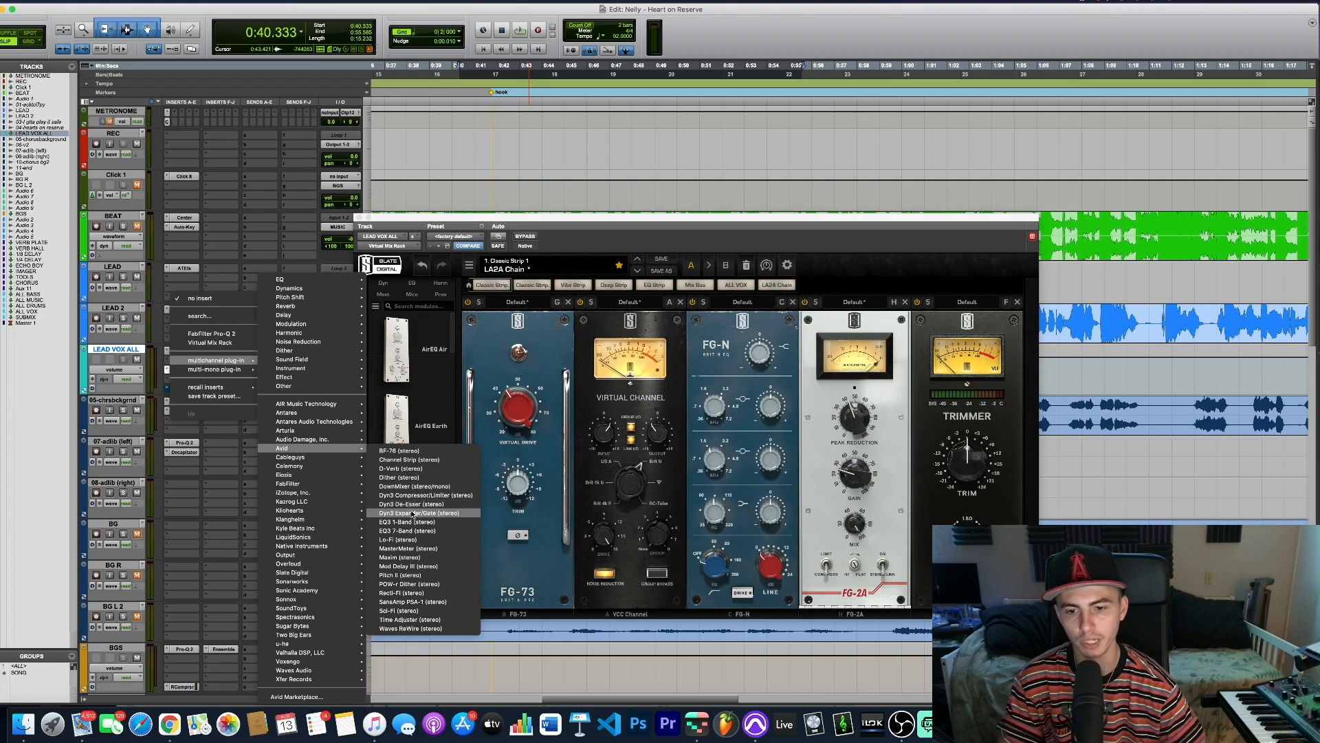
{"action": "left_click", "coordinate": [397, 540]}
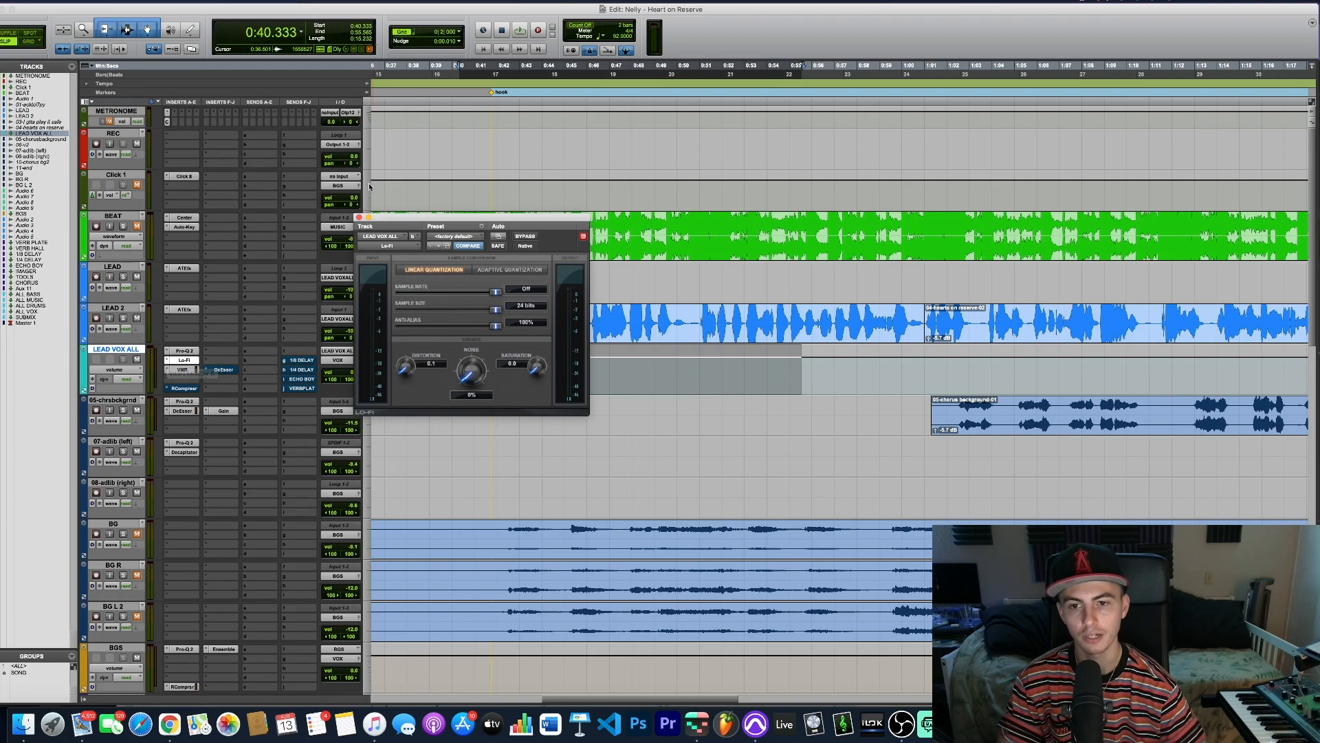
{"action": "left_click", "coordinate": [166, 362]}
{"action": "left_click", "coordinate": [189, 299]}
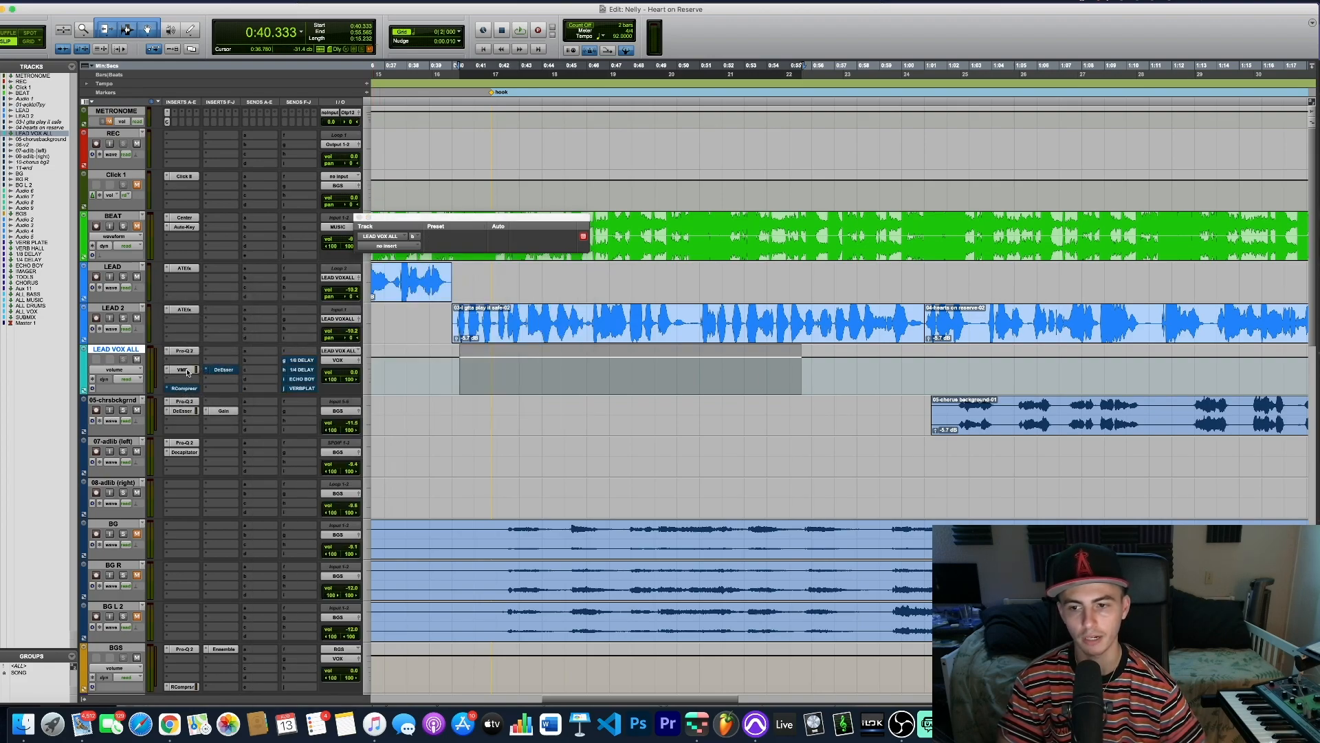
Reopen the Virtual Mix Rack on LEAD VOX ALL to examine its LA2A Chain modules
{"action": "left_click", "coordinate": [183, 369]}
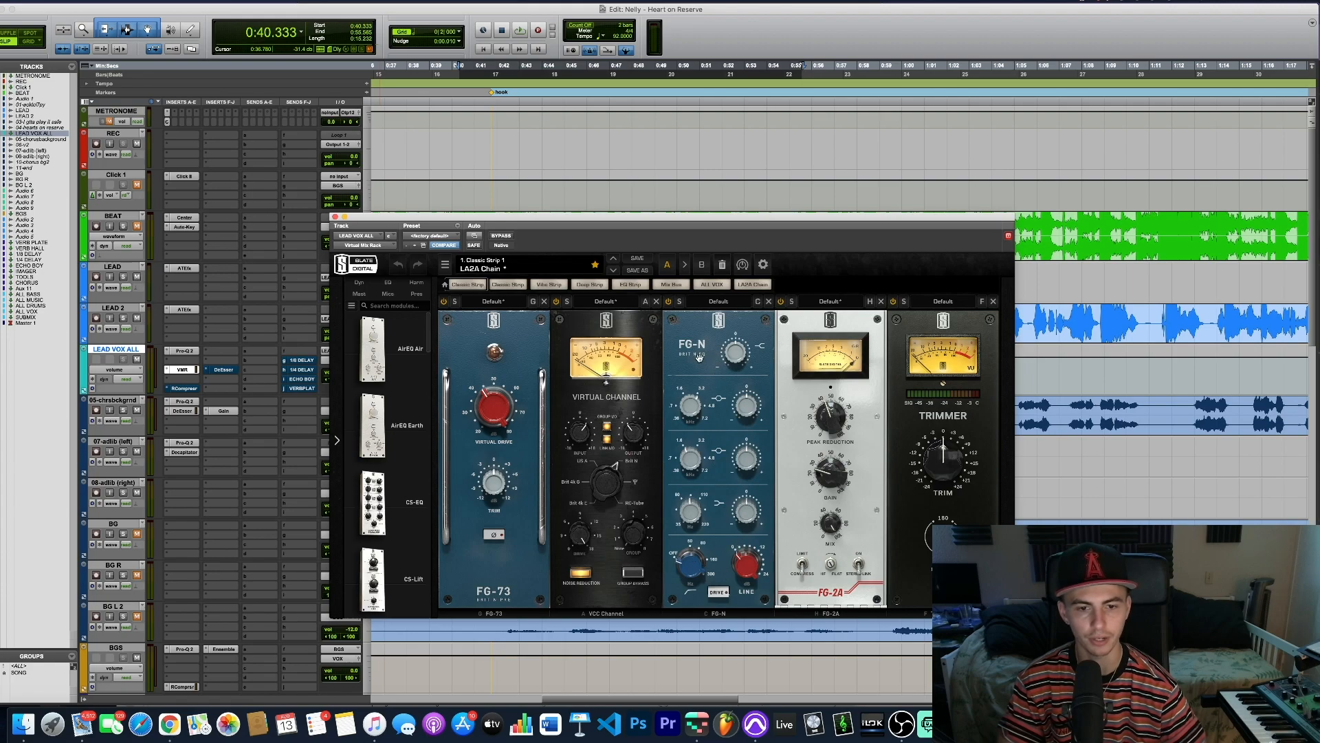
{"action": "left_click_drag", "start_coordinate": [702, 343], "coordinate": [703, 342]}
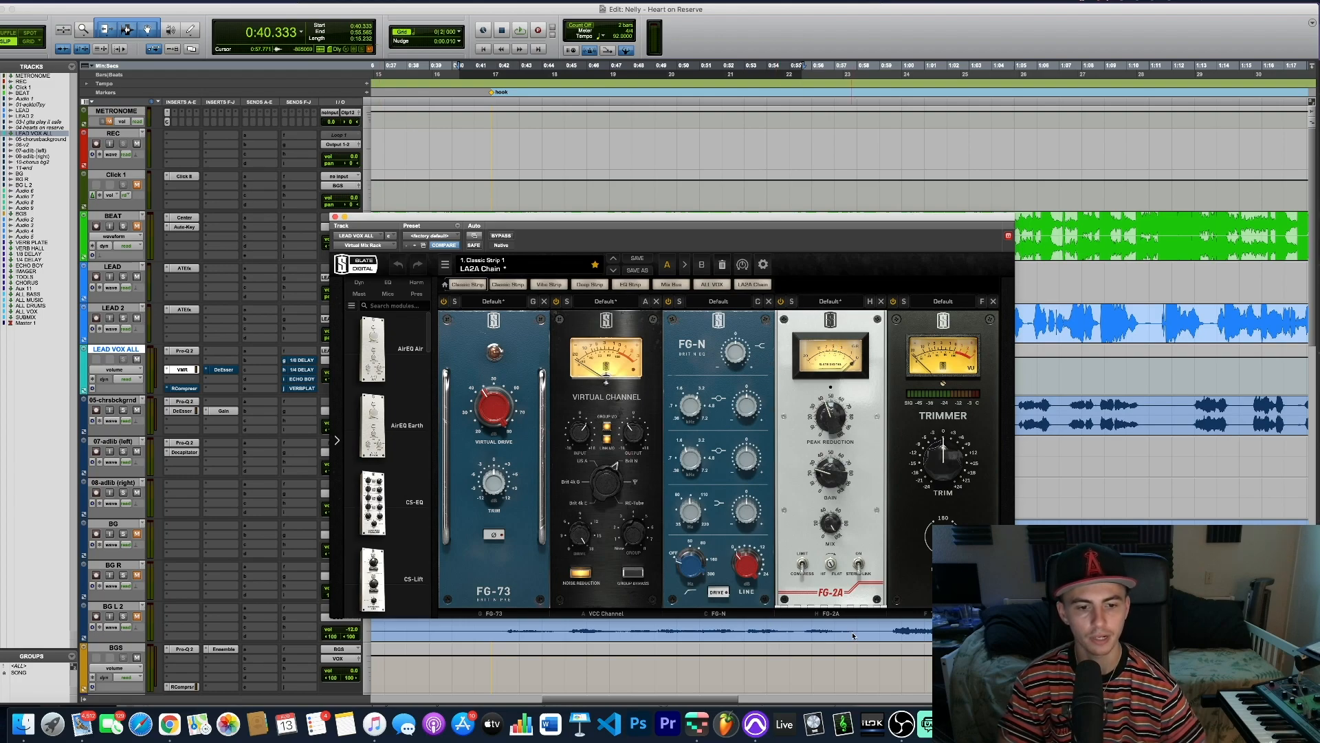
Try the Waves CLA-2A compressor between Pro-Q 2 and VMR on LEAD VOX ALL, and remove it
{"action": "left_click", "coordinate": [184, 369]}
{"action": "mouse_move", "coordinate": [220, 361]}
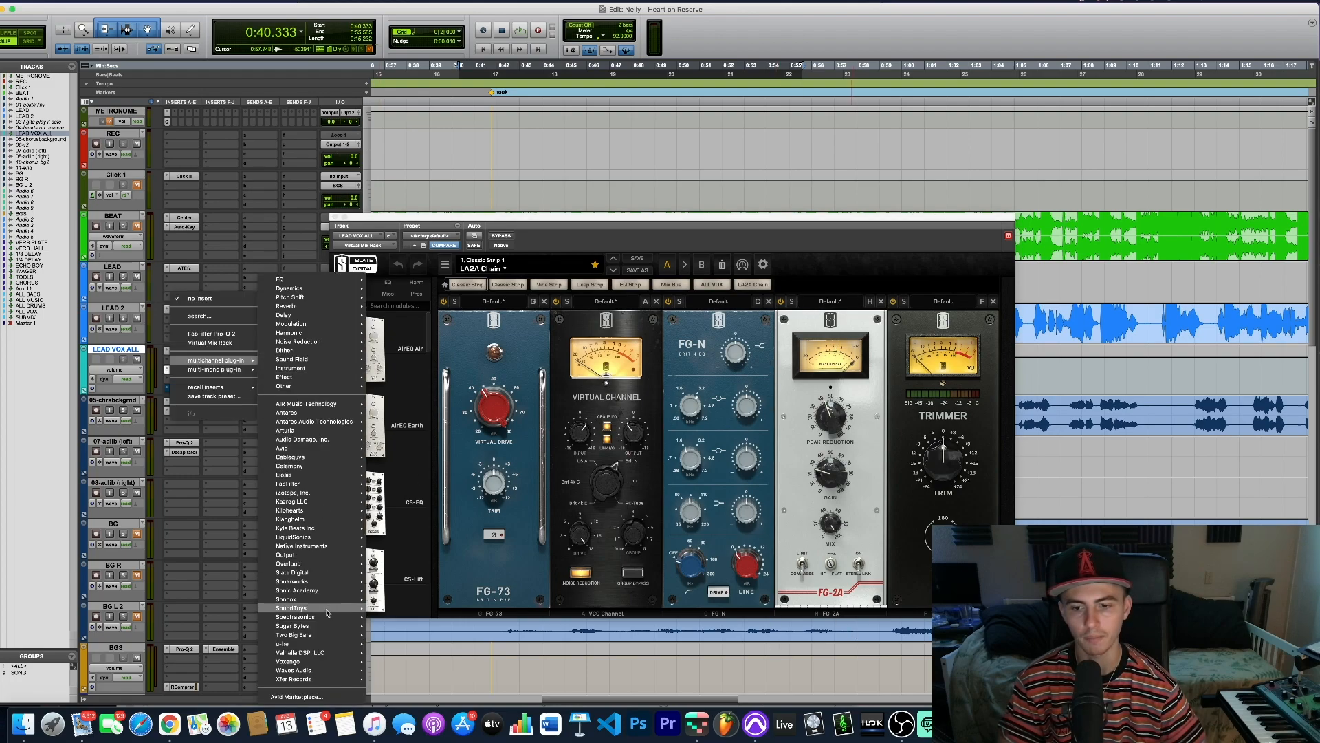
{"action": "mouse_move", "coordinate": [302, 671]}
{"action": "left_click", "coordinate": [441, 330]}
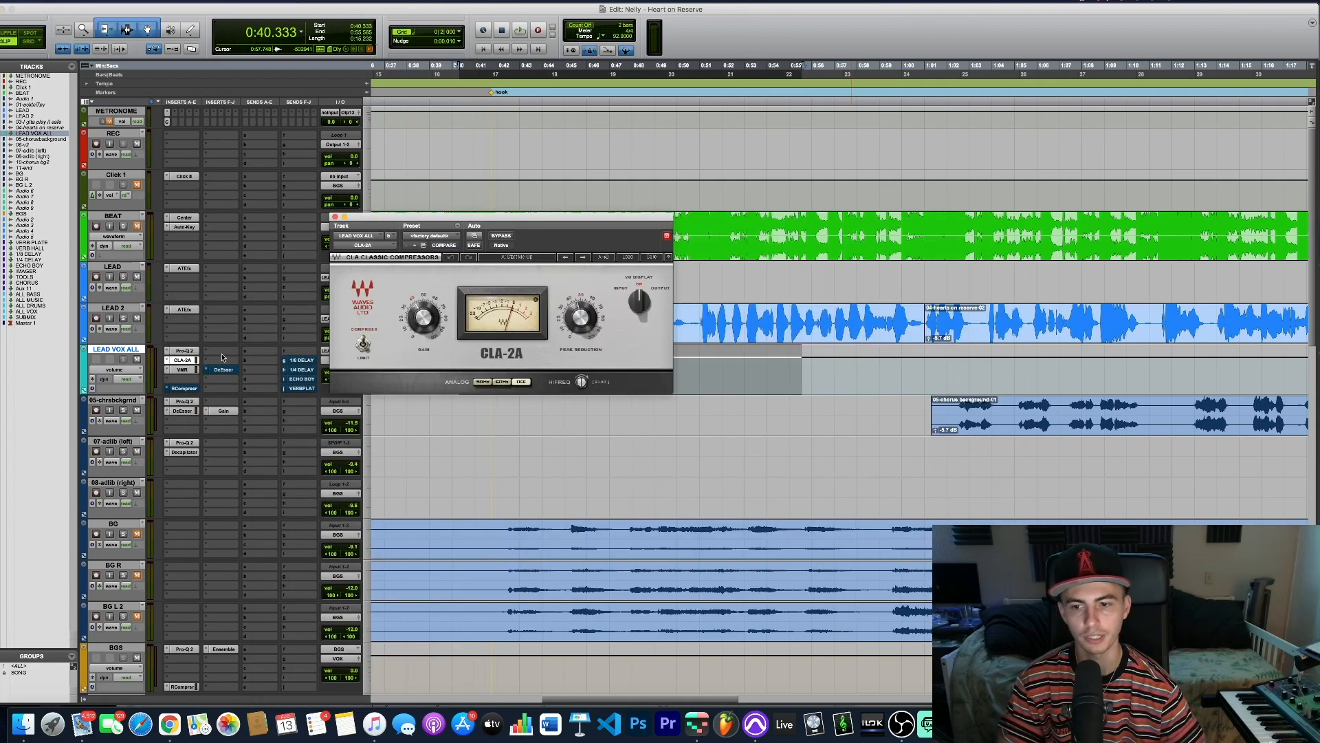
{"action": "left_click", "coordinate": [166, 365]}
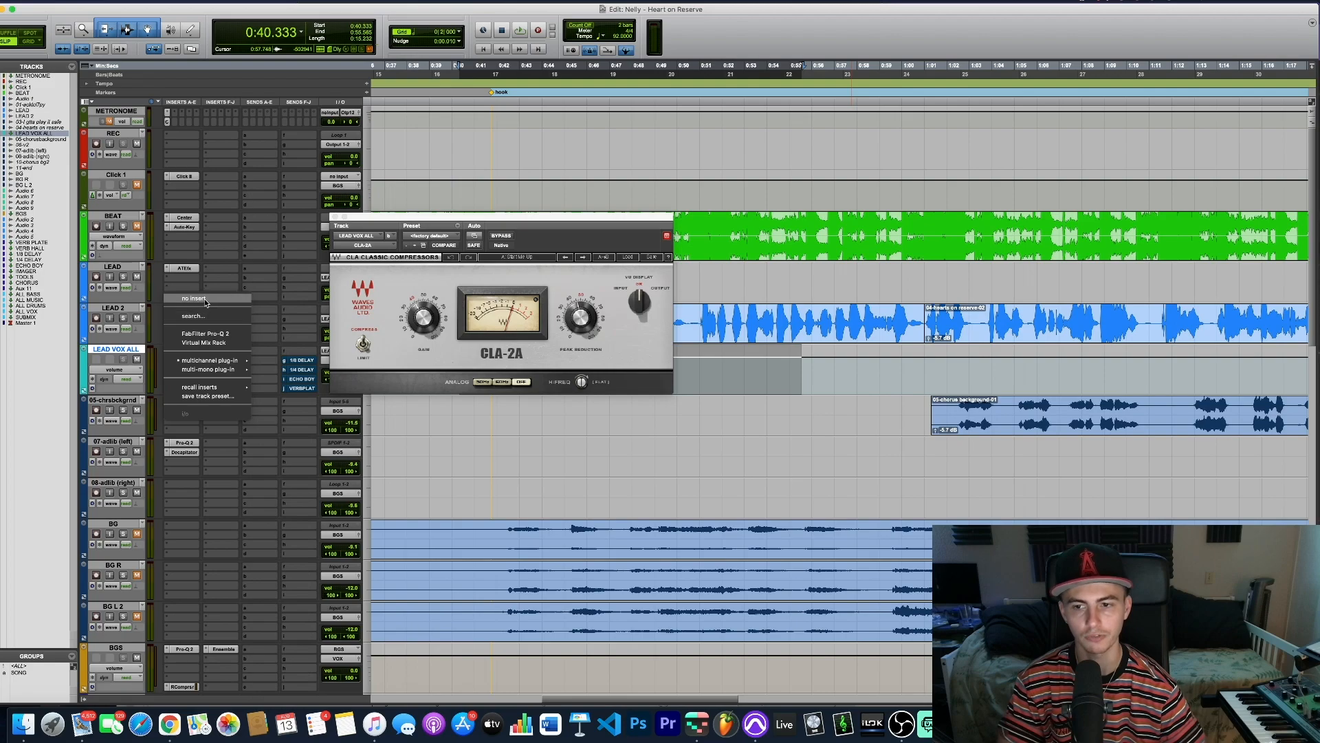
{"action": "left_click", "coordinate": [182, 302]}
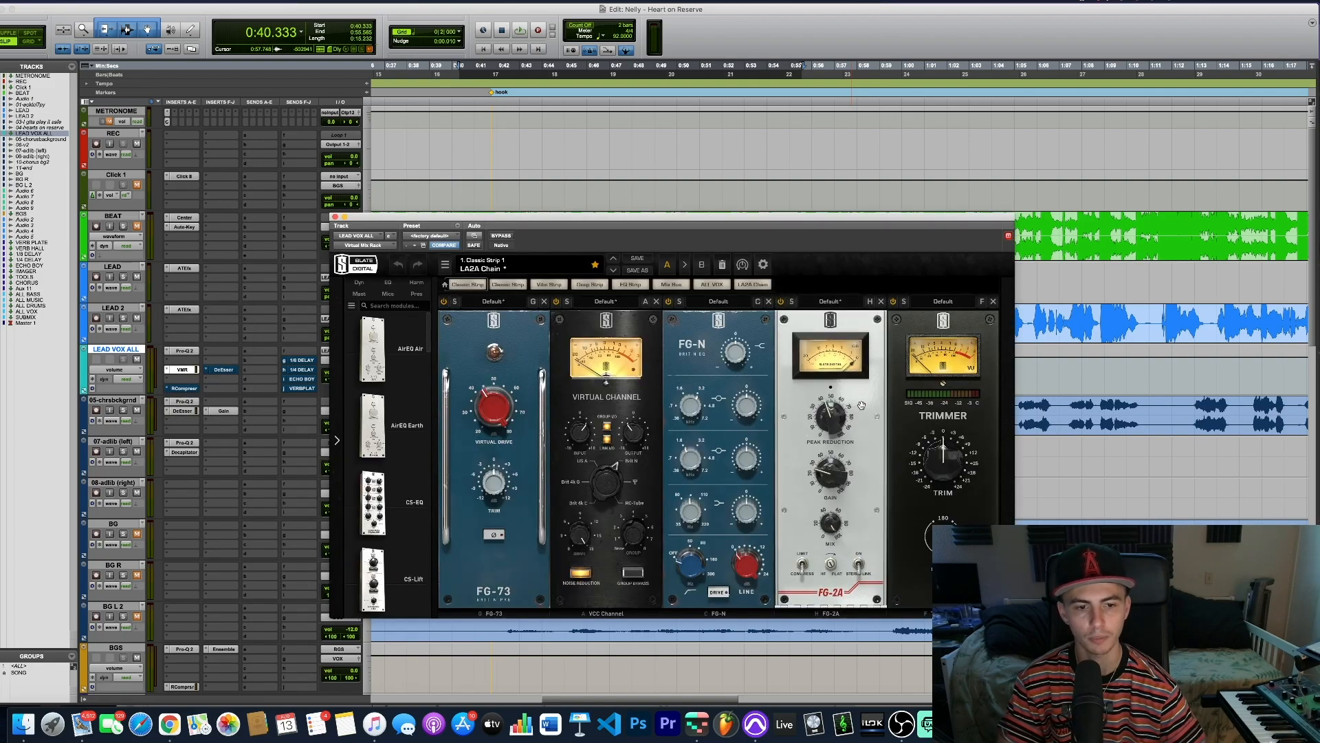
Reposition the Virtual Mix Rack, play the hook to watch the FG-2A meter, and close the rack window
{"action": "left_click_drag", "start_coordinate": [737, 214], "coordinate": [693, 228]}
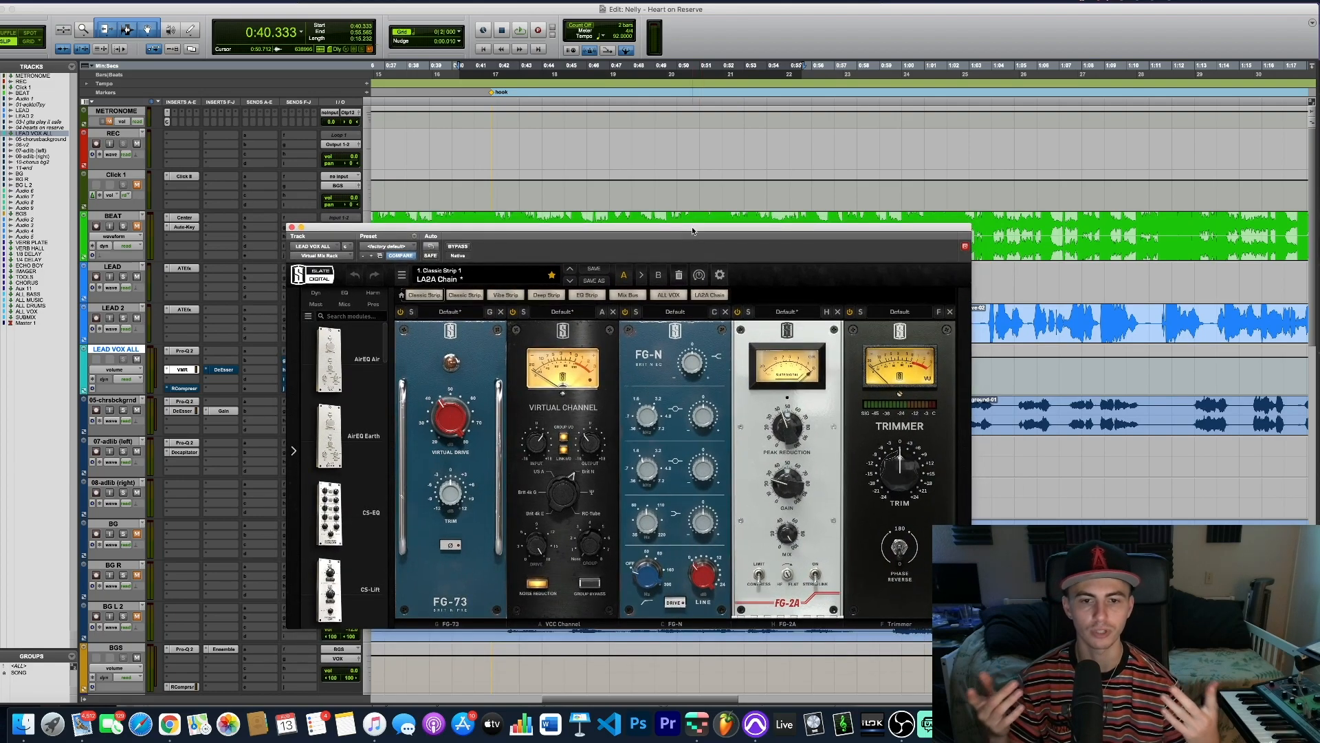
{"action": "left_click_drag", "start_coordinate": [692, 226], "coordinate": [698, 304]}
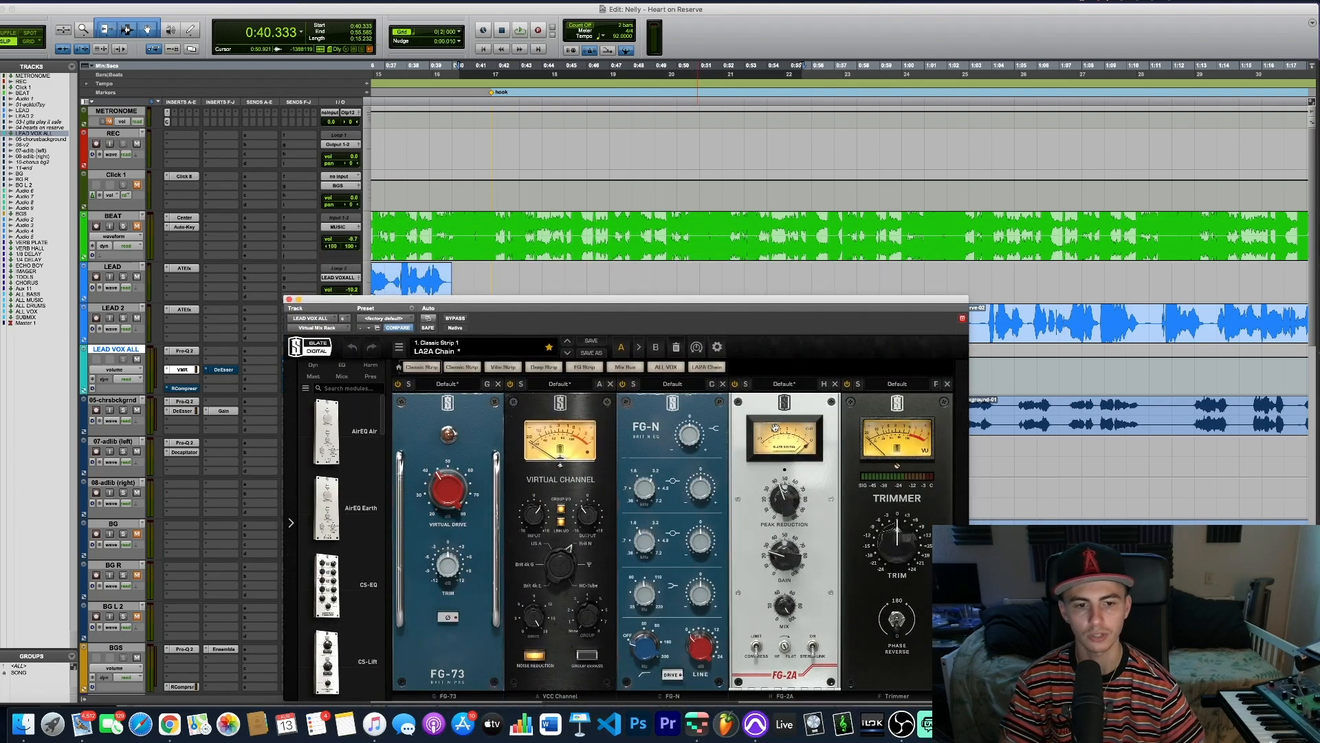
{"action": "key", "text": "space"}
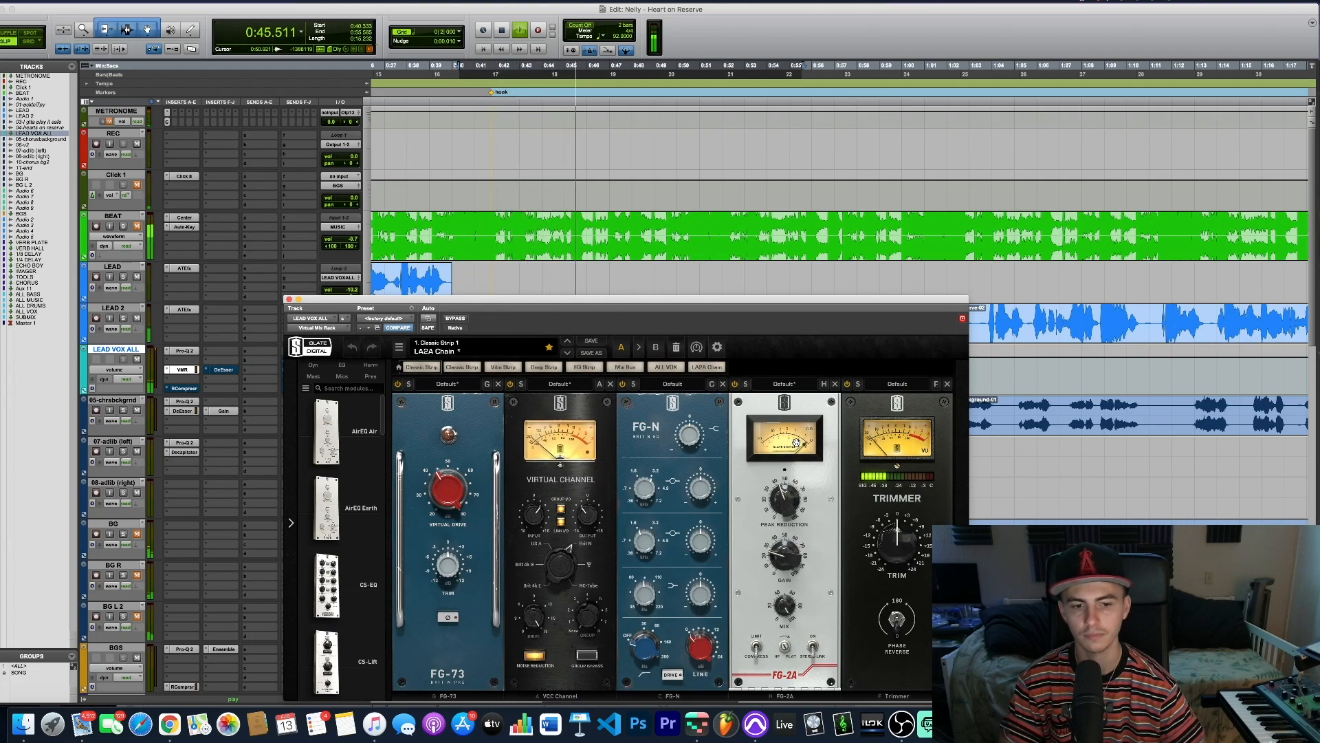
{"action": "key", "text": "space"}
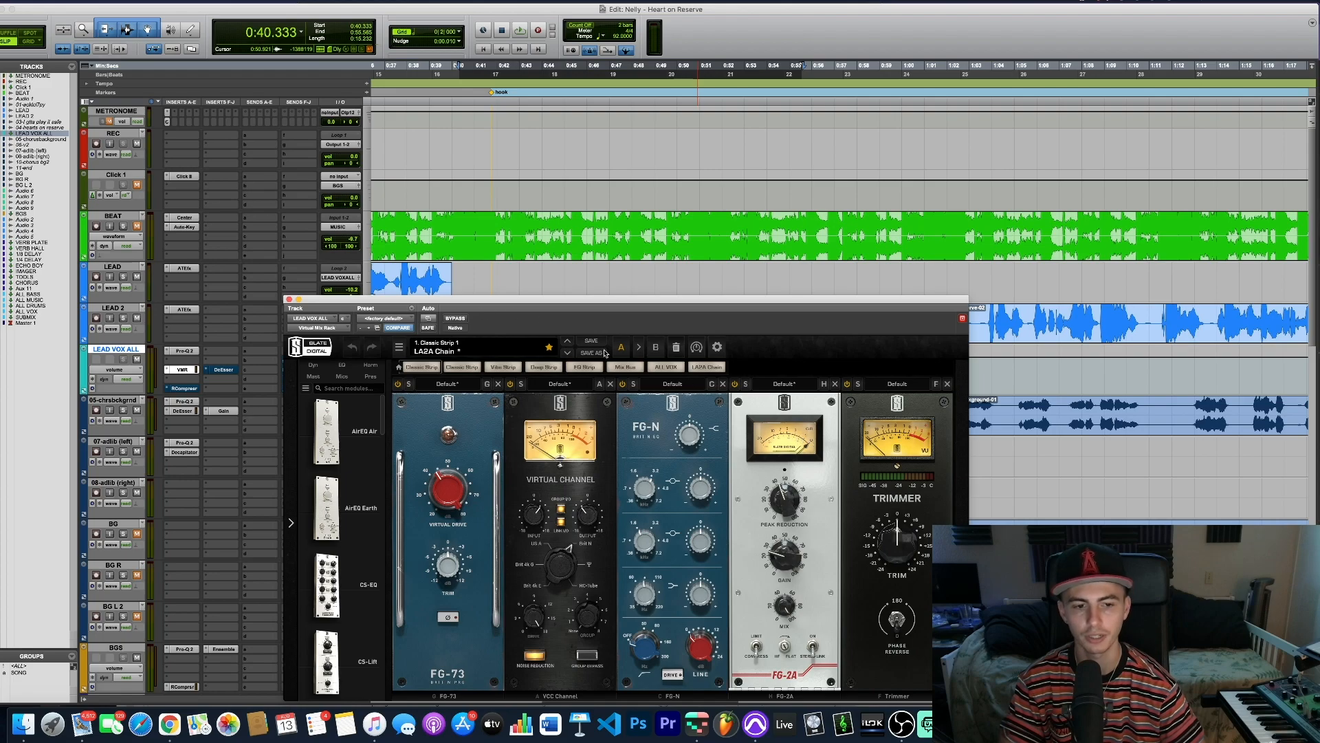
{"action": "left_click", "coordinate": [289, 300]}
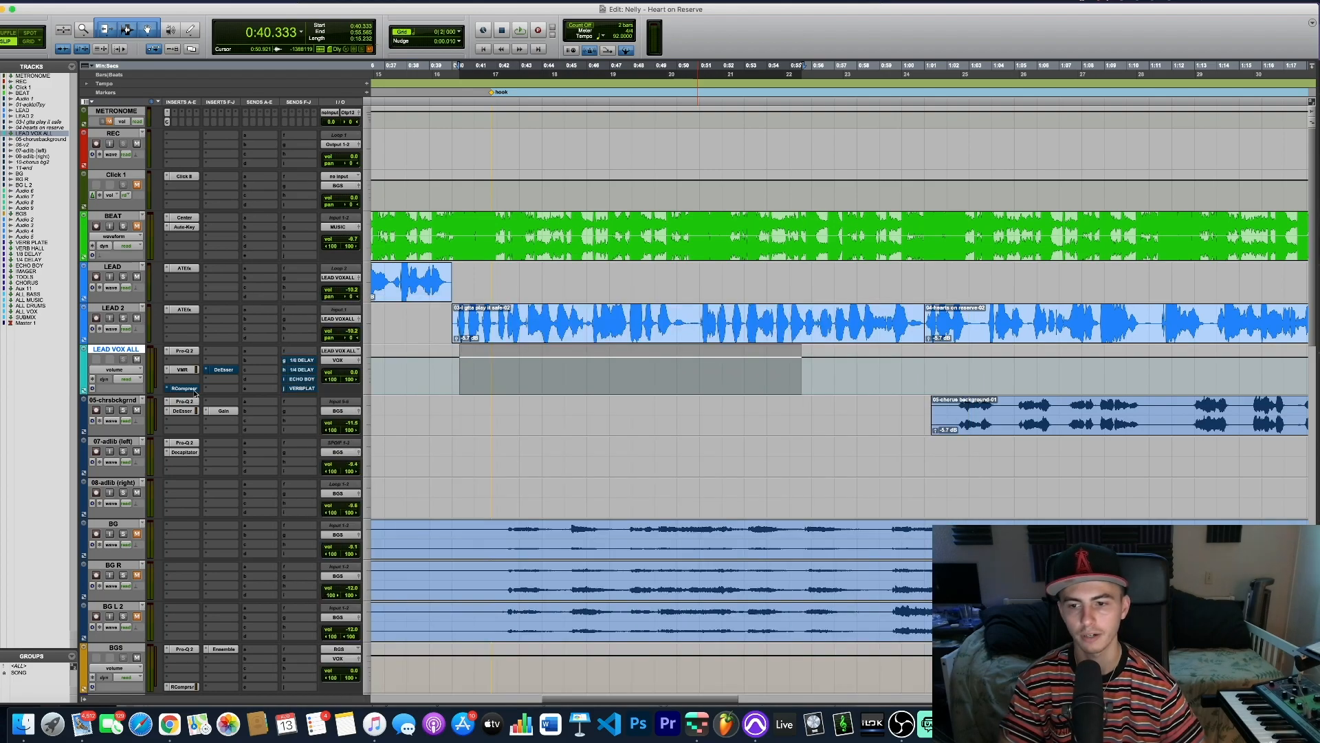
Enable and open the RCompressor on LEAD VOX ALL, and play the hook to check its compression
{"action": "left_click", "coordinate": [181, 389]}
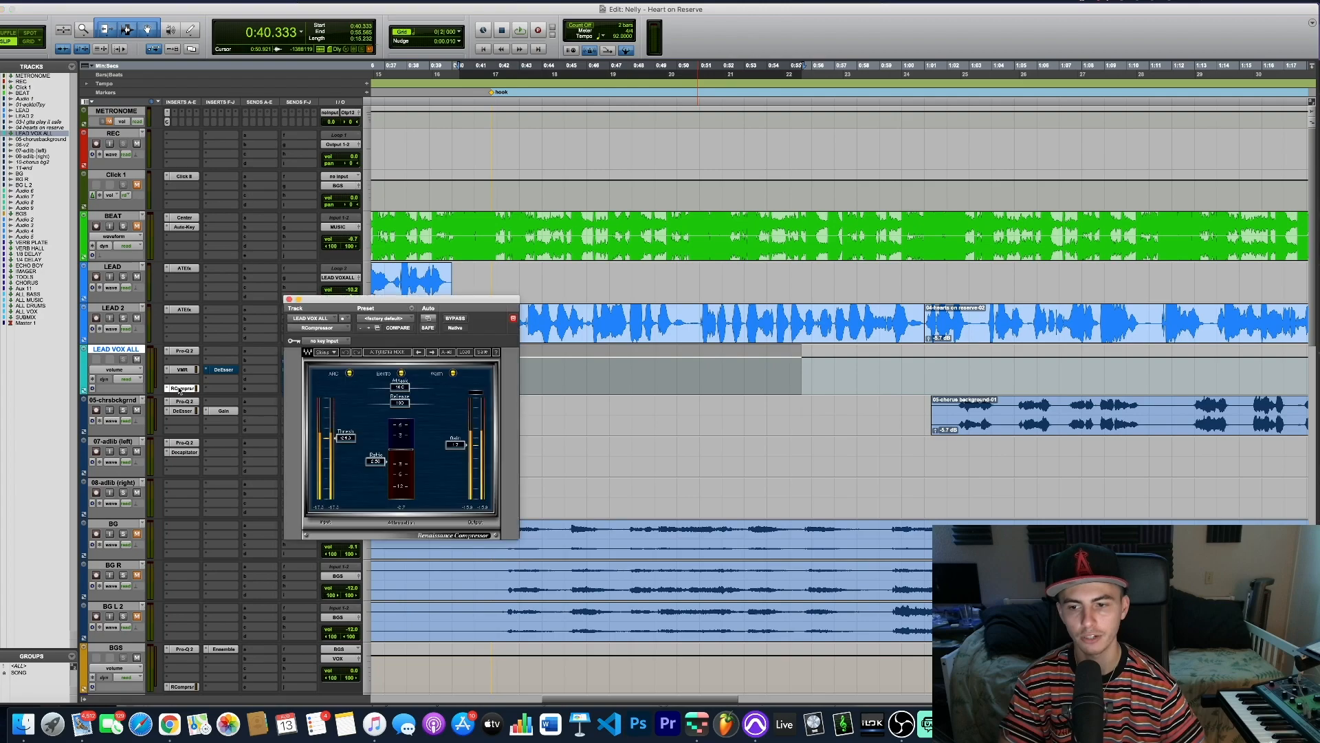
{"action": "left_click_drag", "start_coordinate": [396, 308], "coordinate": [898, 301]}
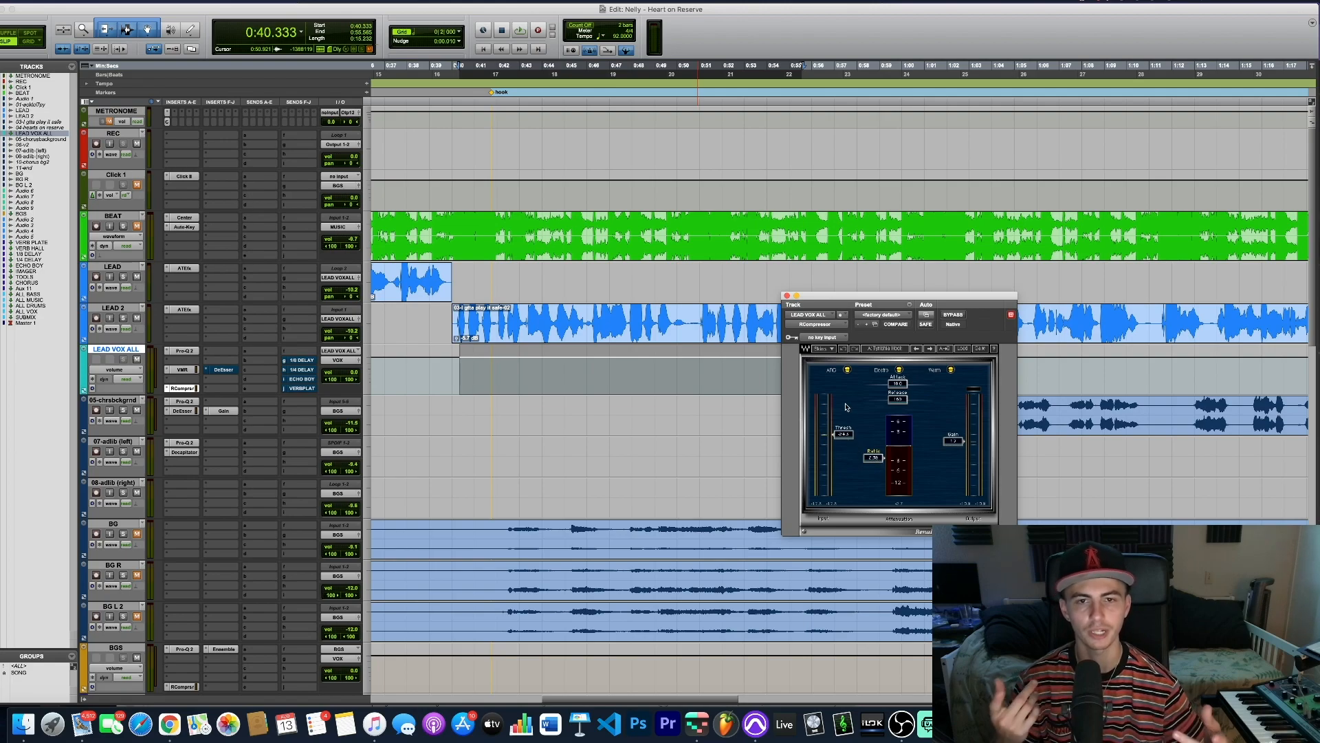
{"action": "key", "text": "space"}
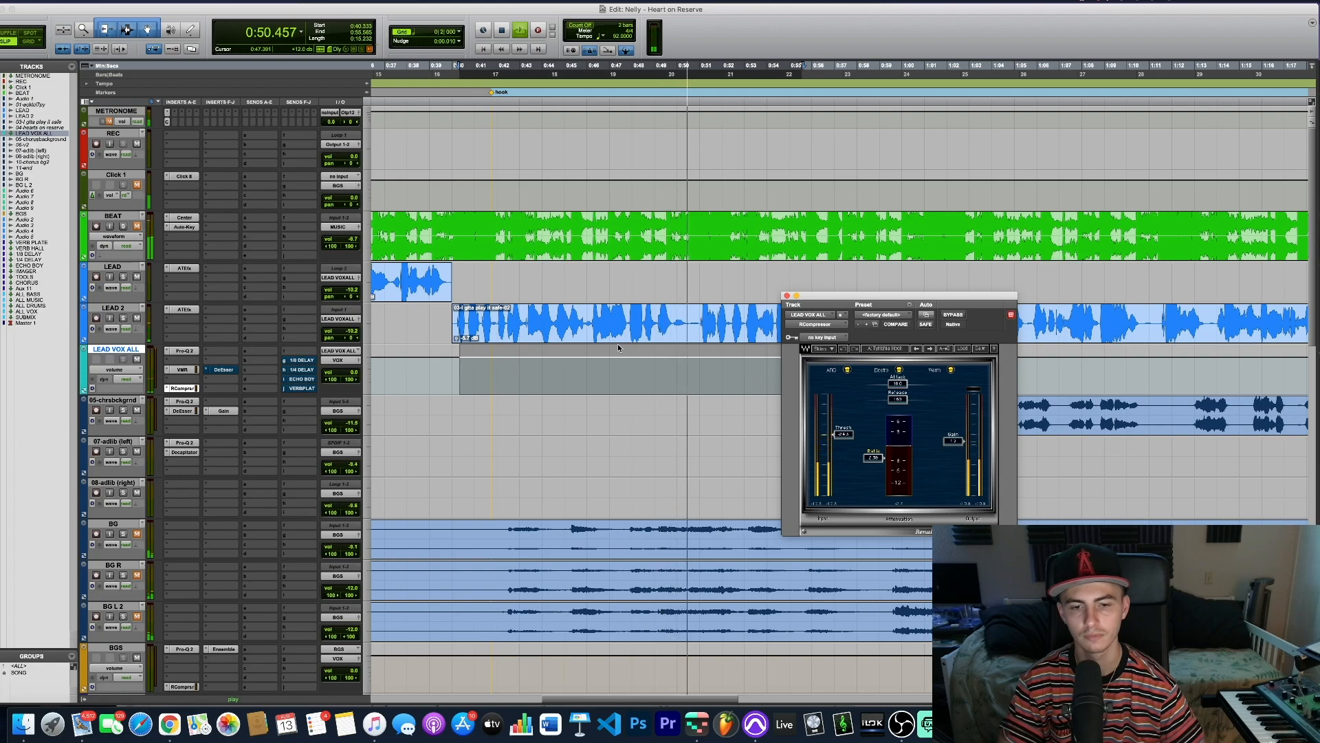
{"action": "key", "text": "space"}
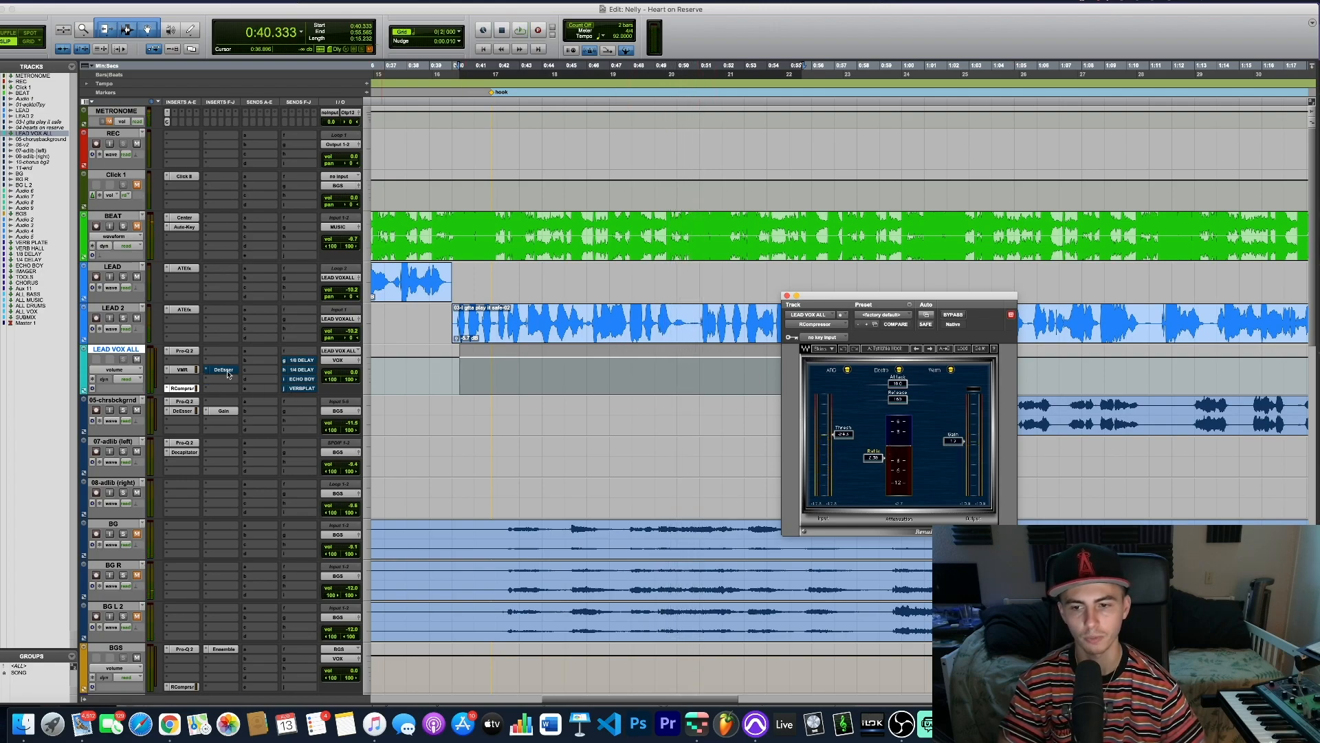
Enable and open the DeEsser on LEAD VOX ALL, audition it over the hook, and close its window
{"action": "left_click", "coordinate": [224, 370]}
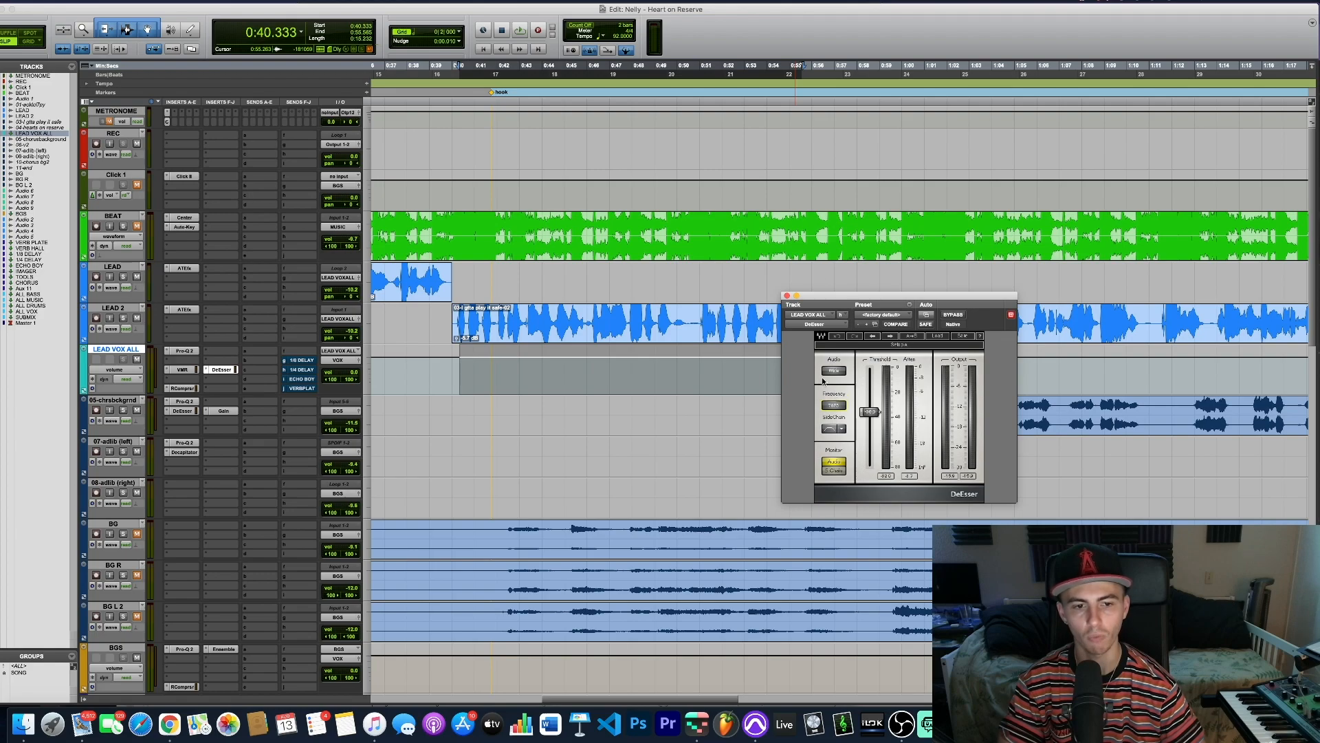
{"action": "left_click_drag", "start_coordinate": [858, 305], "coordinate": [658, 289]}
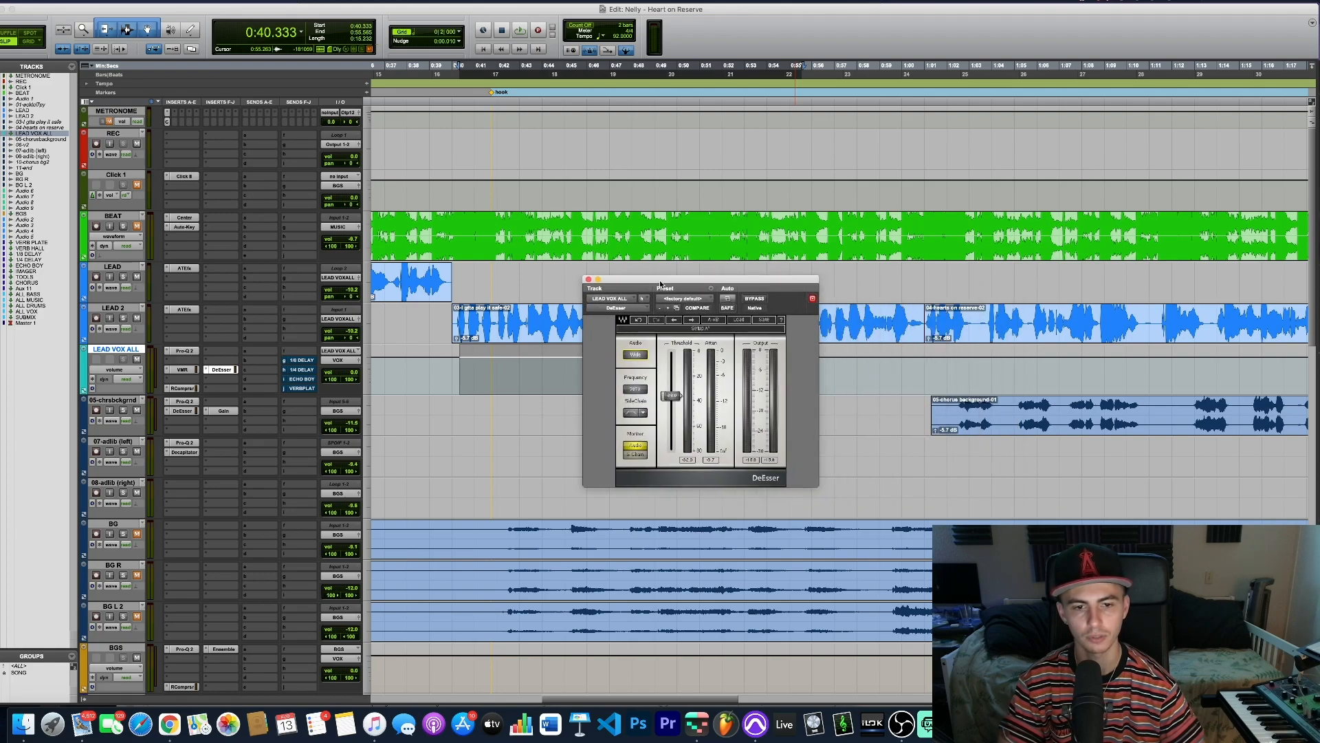
{"action": "key", "text": "space"}
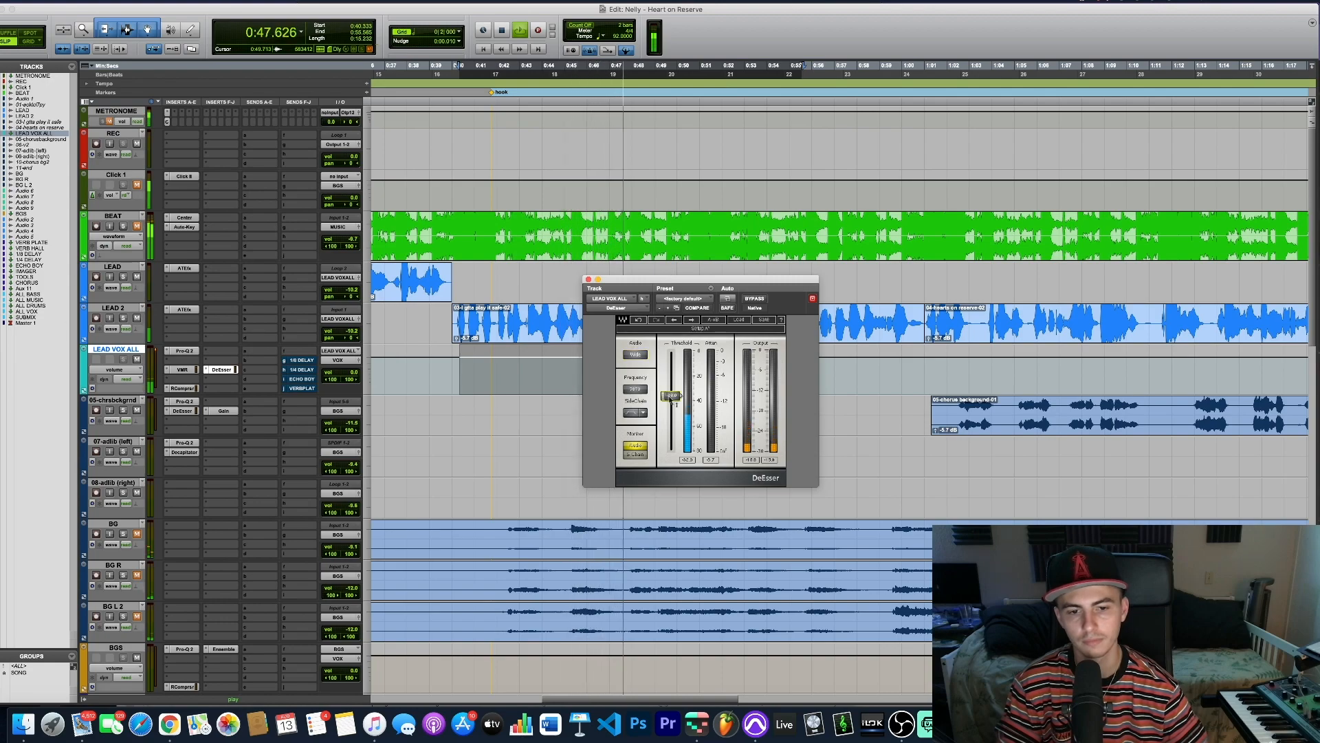
{"action": "key", "text": "space"}
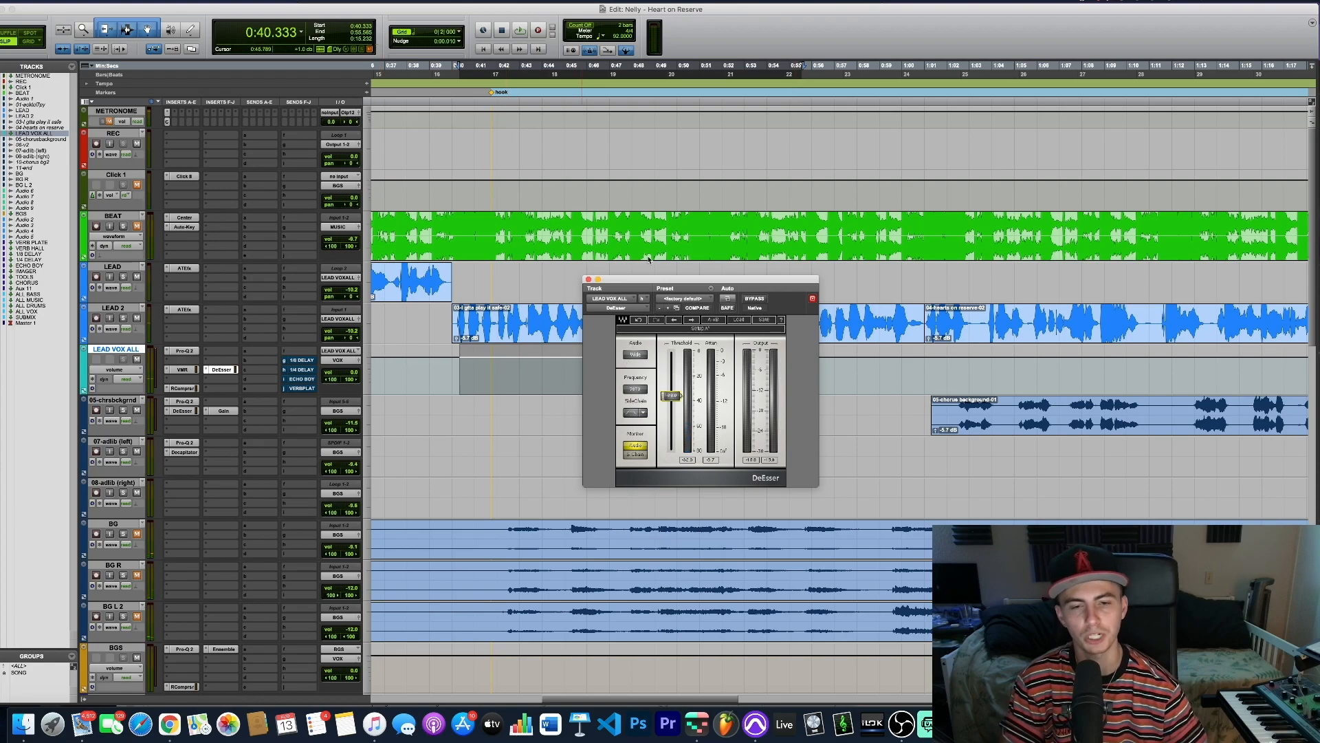
{"action": "left_click_drag", "start_coordinate": [676, 282], "coordinate": [629, 283]}
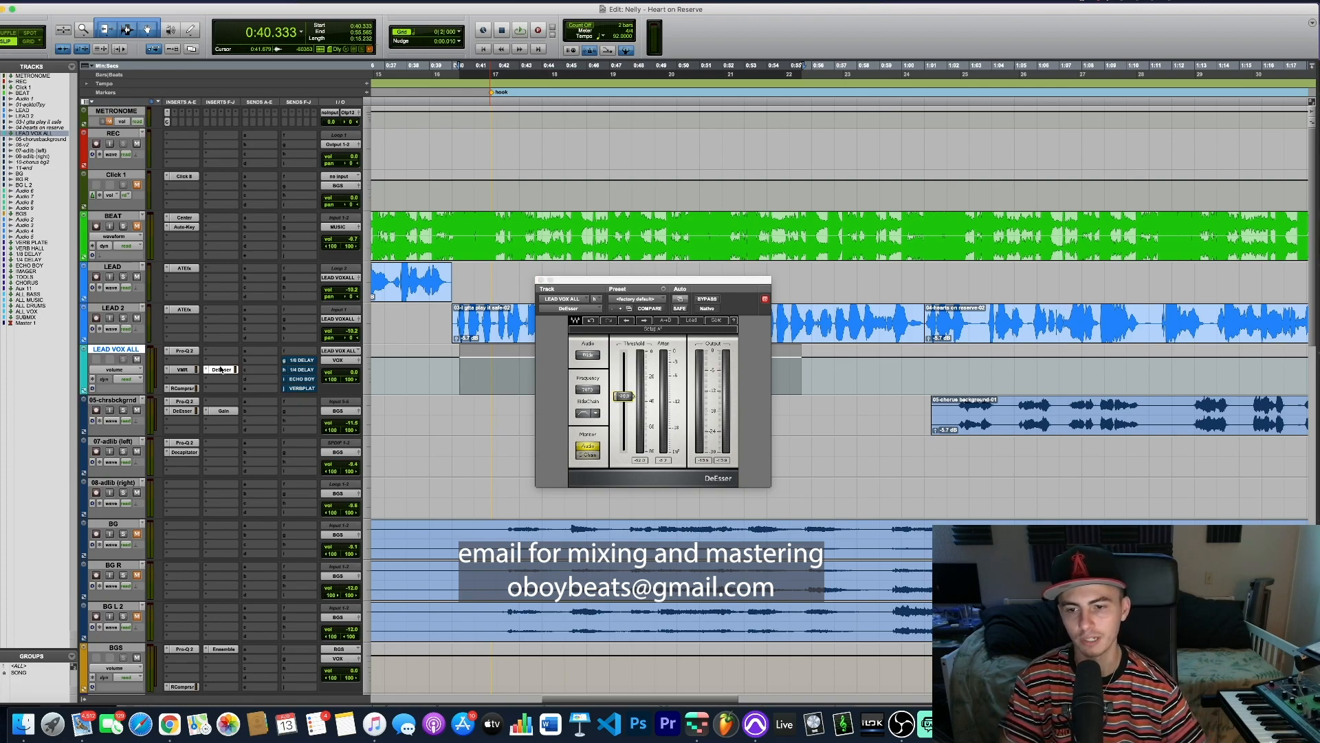
{"action": "left_click", "coordinate": [222, 369]}
Unmute the 1/8 DELAY, 1/4 DELAY, ECHO BOY and VERB PLATE sends on LEAD VOX ALL
{"action": "left_click", "coordinate": [303, 361]}
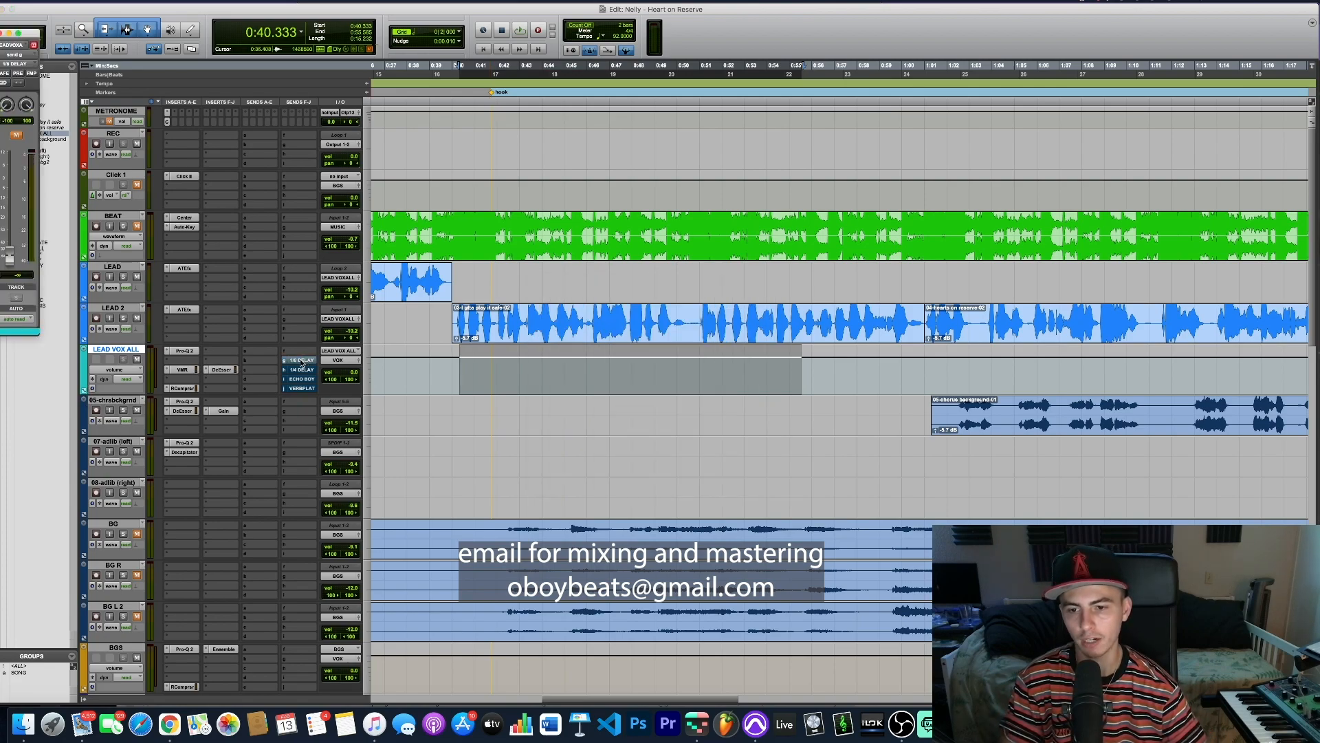
{"action": "left_click", "coordinate": [302, 362]}
{"action": "left_click", "coordinate": [305, 368]}
{"action": "left_click", "coordinate": [307, 363]}
{"action": "left_click", "coordinate": [301, 362], "text": "ctrl+super"}
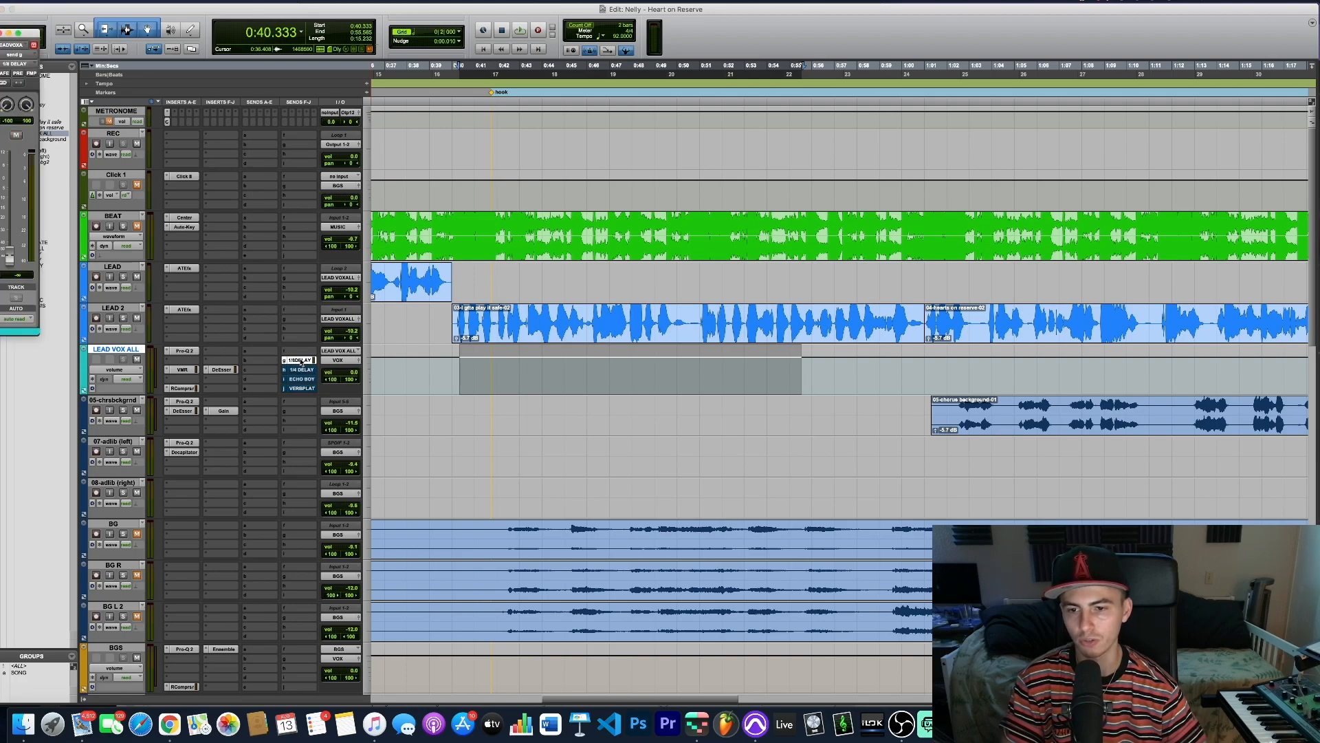
{"action": "left_click", "coordinate": [300, 370], "text": "ctrl+super"}
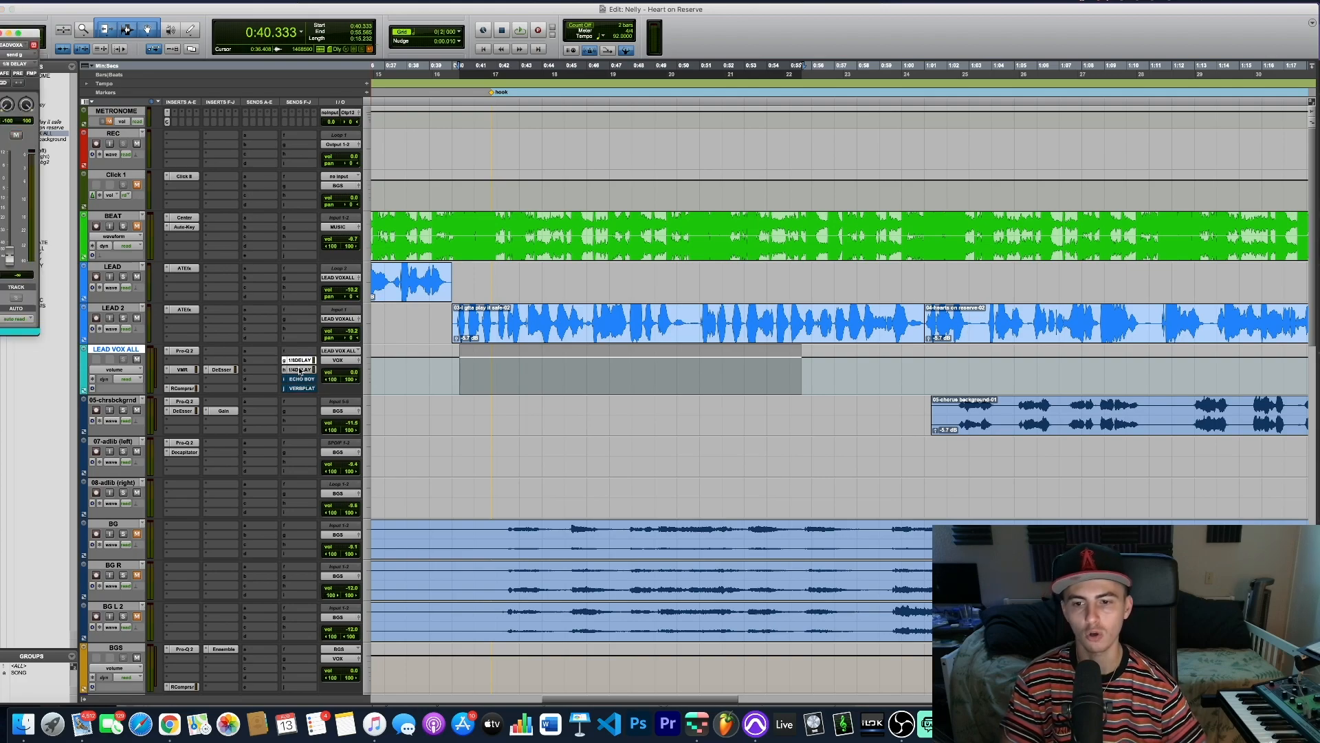
{"action": "left_click", "coordinate": [301, 379], "text": "ctrl+super"}
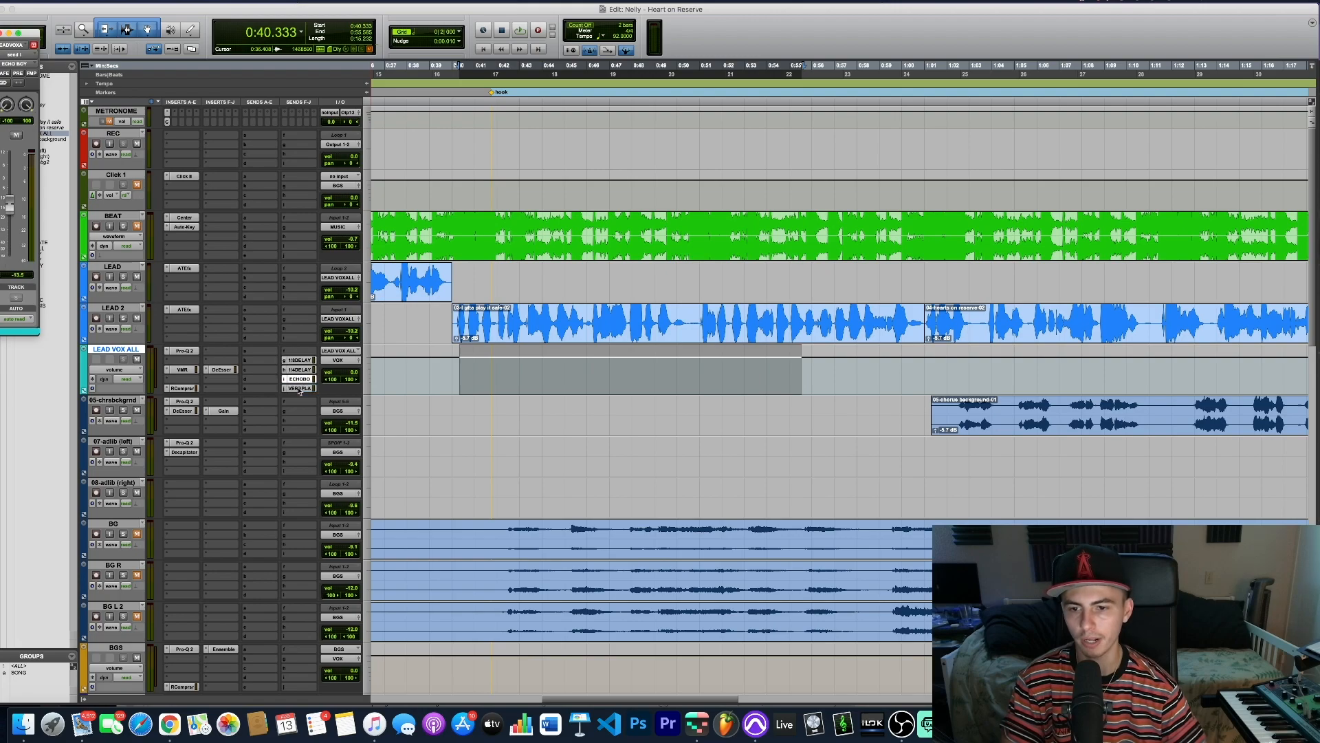
{"action": "left_click", "coordinate": [300, 389], "text": "ctrl+super"}
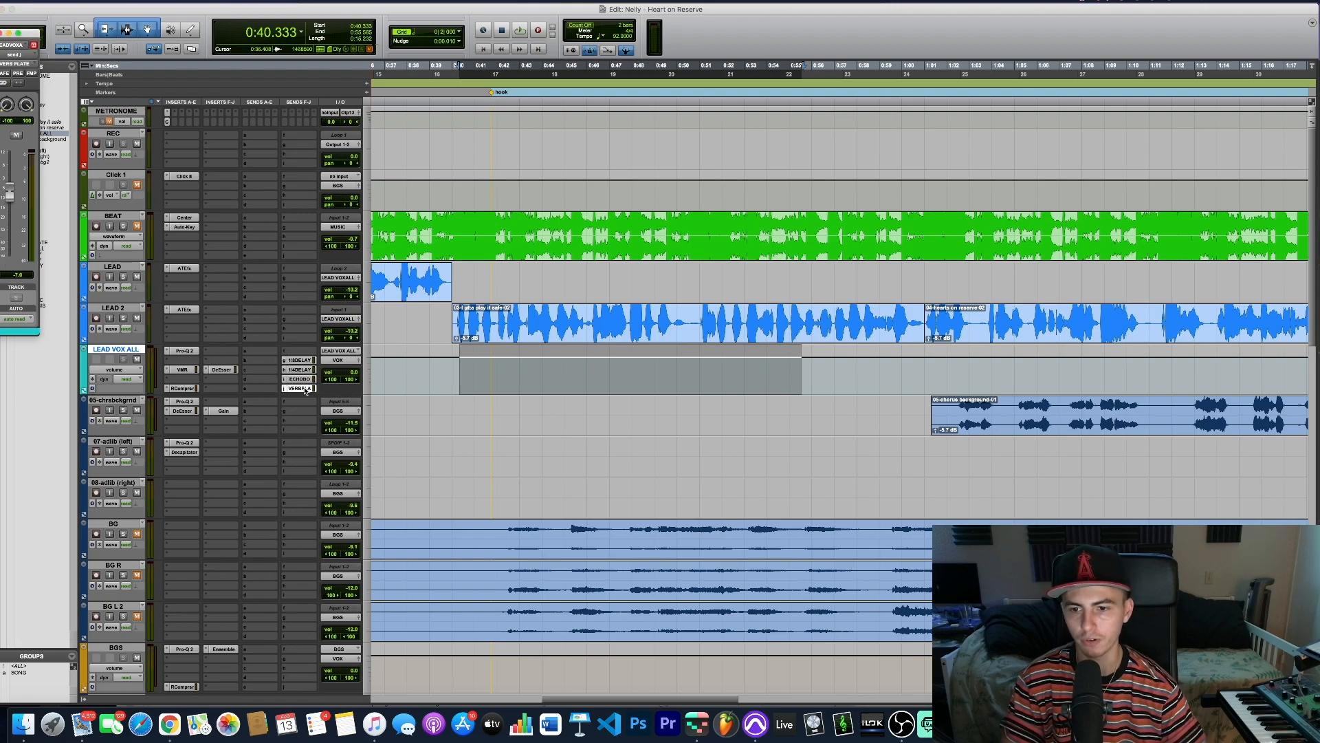
Open the RVerb plug-in on the VERB PLATE track and choose Hall 1 as its reverb type
{"action": "scroll", "coordinate": [114, 535], "scroll_direction": "down", "scroll_amount": 4}
{"action": "left_click", "coordinate": [128, 543]}
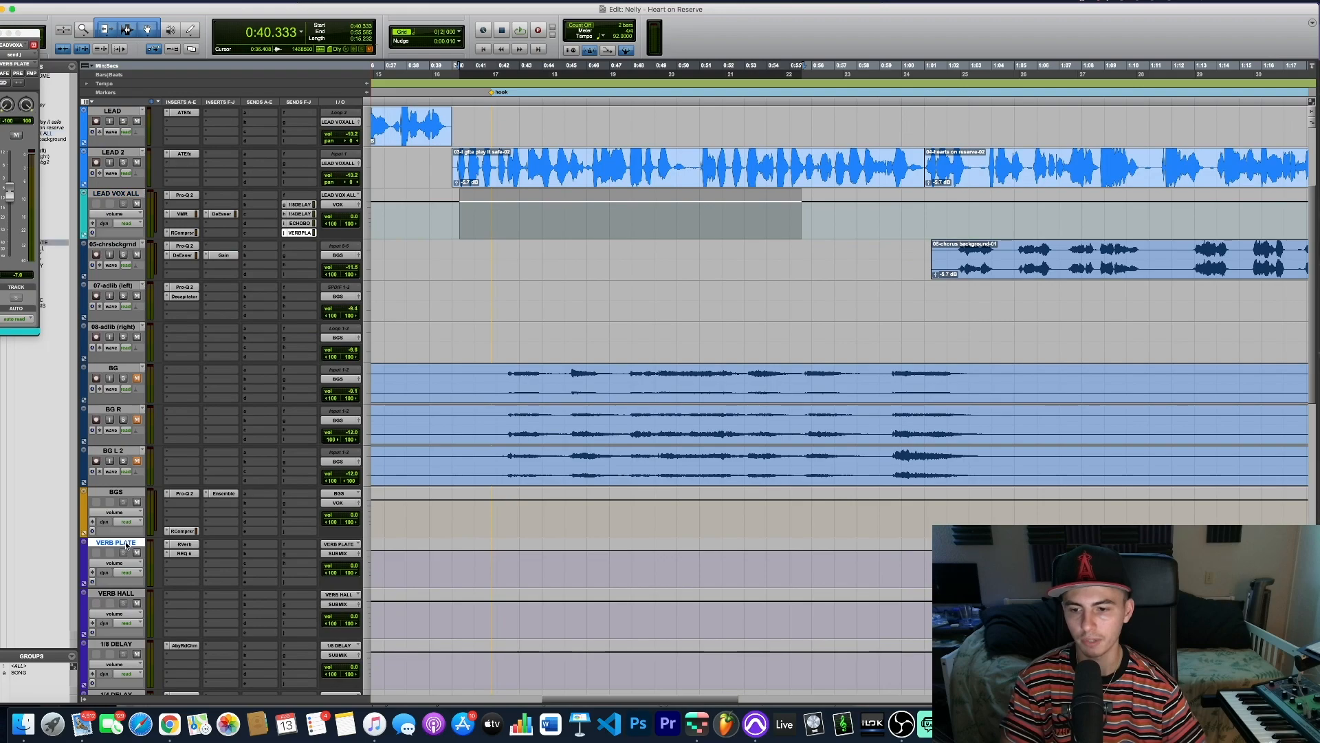
{"action": "scroll", "coordinate": [124, 410], "scroll_direction": "down", "scroll_amount": 3}
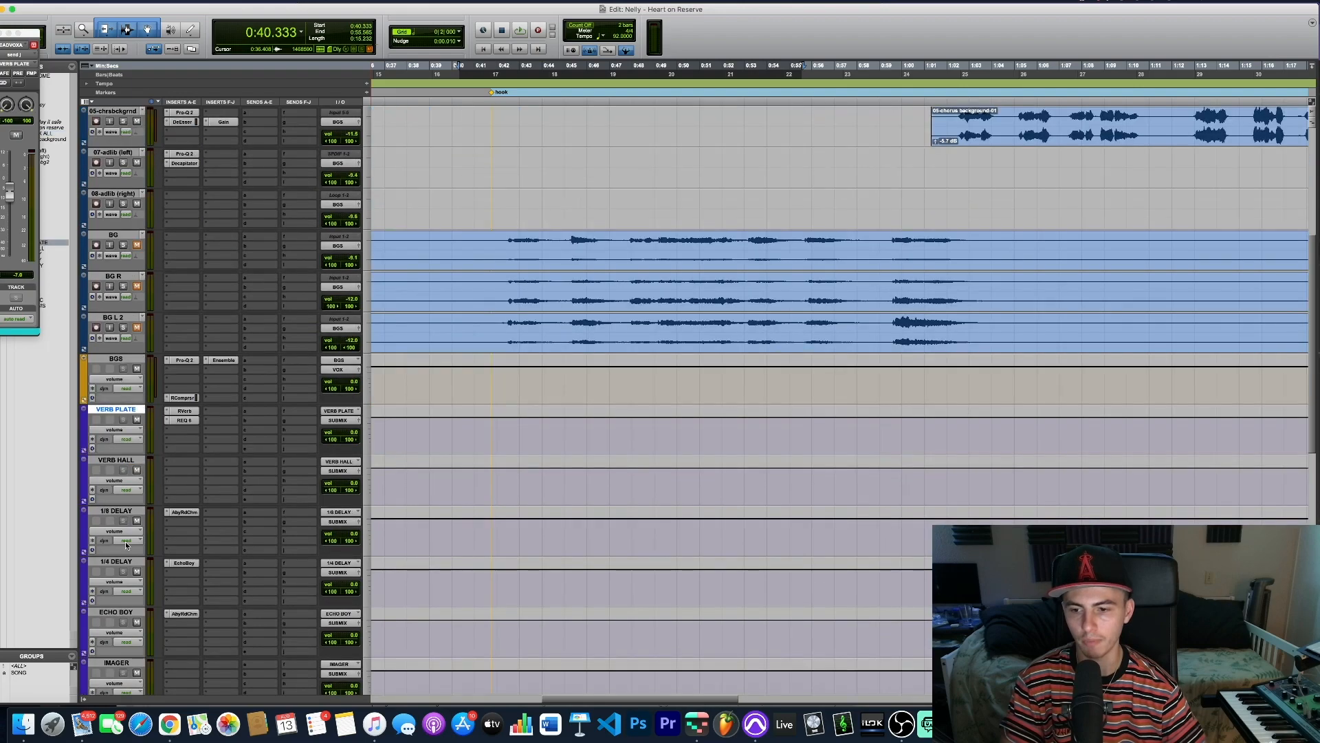
{"action": "left_click", "coordinate": [184, 410]}
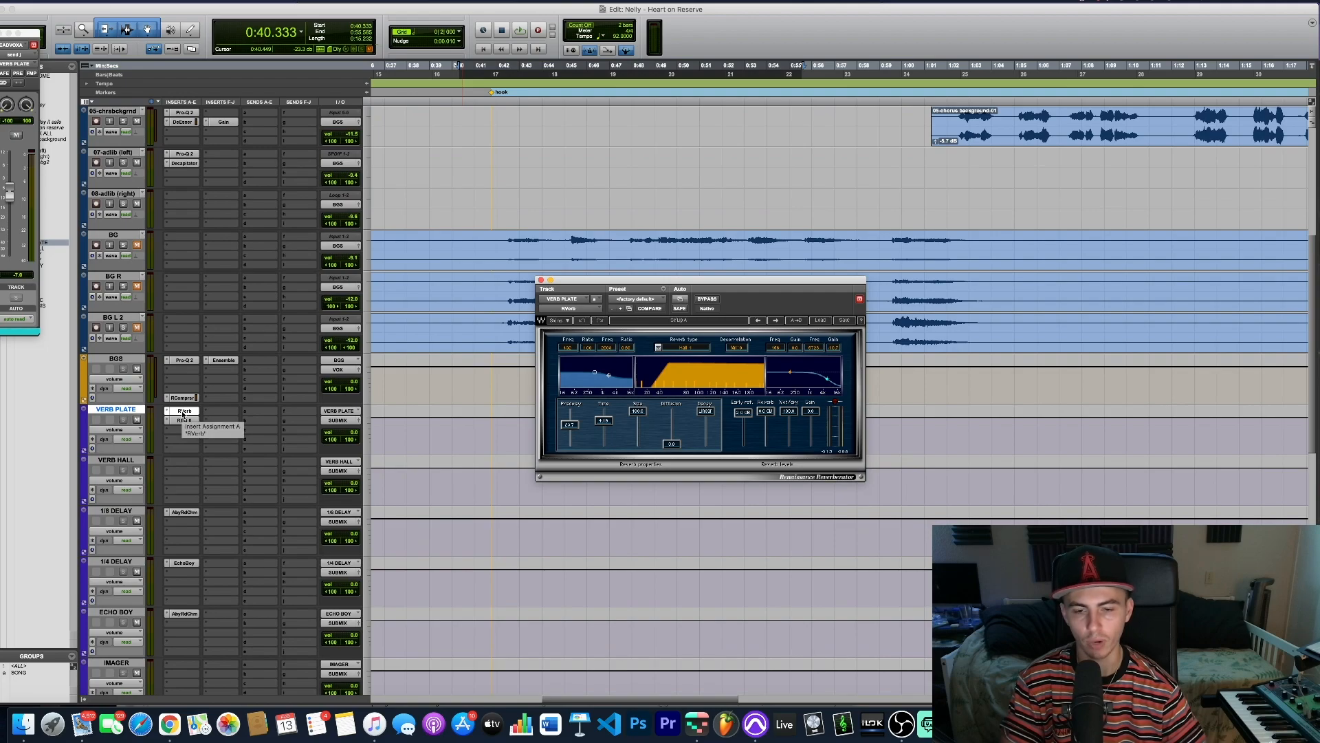
{"action": "left_click", "coordinate": [658, 347]}
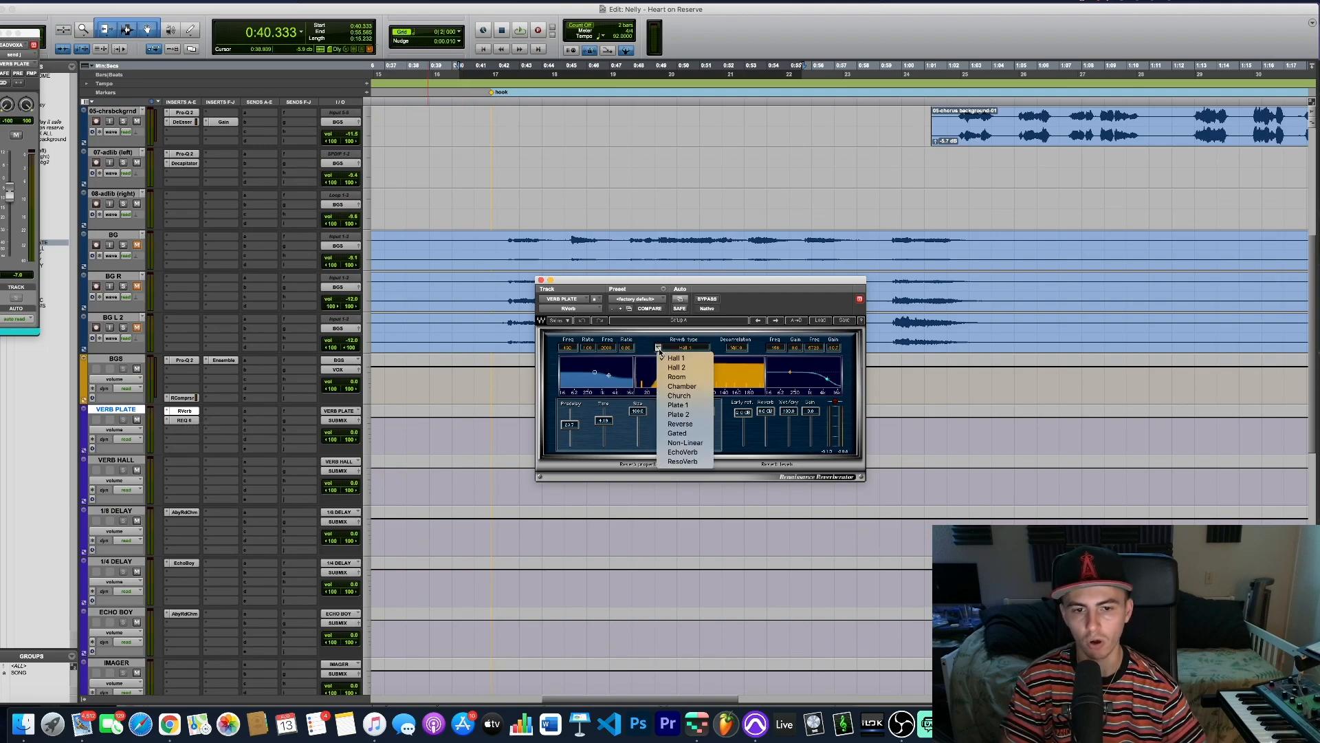
{"action": "left_click", "coordinate": [692, 358]}
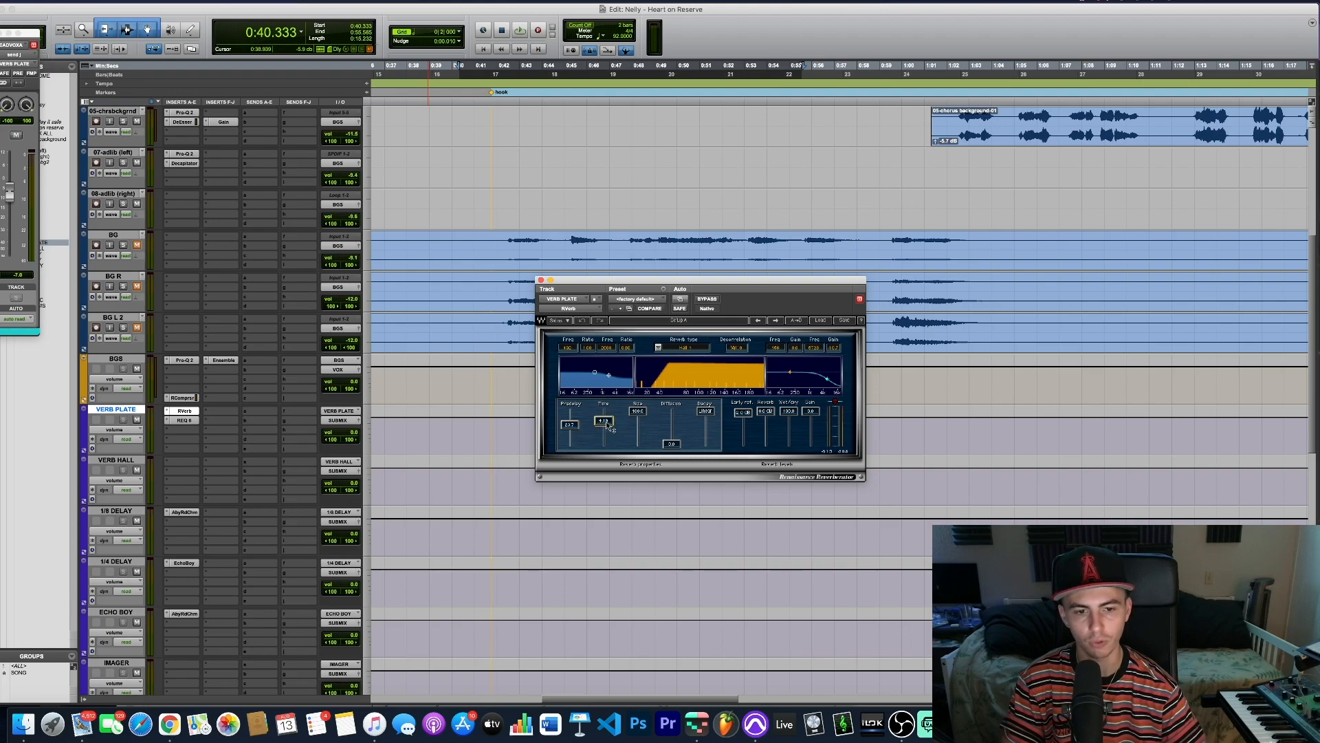
Play the hook to hear the RVerb reverb on the lead vocal, and return to the LEAD VOX ALL track
{"action": "key", "text": "space"}
{"action": "scroll", "coordinate": [419, 349], "scroll_direction": "up", "scroll_amount": 3}
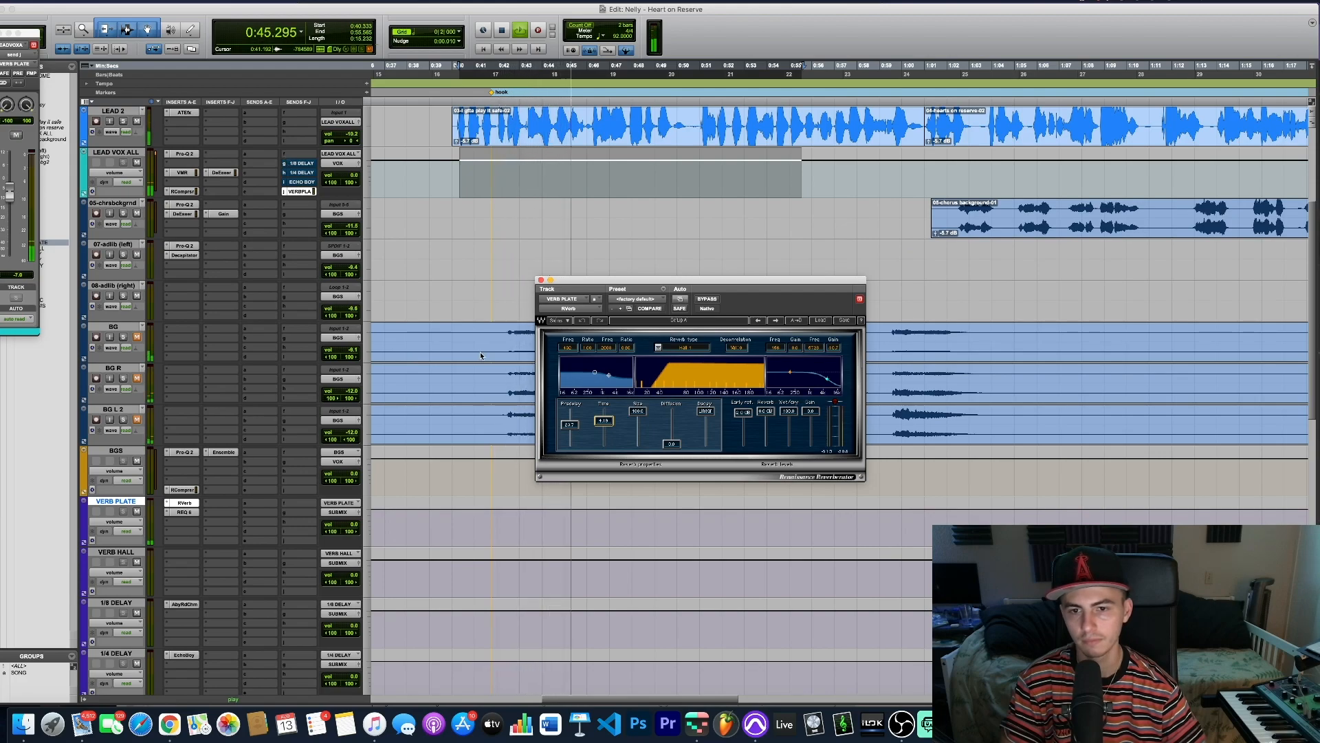
{"action": "scroll", "coordinate": [481, 356], "scroll_direction": "up", "scroll_amount": 1}
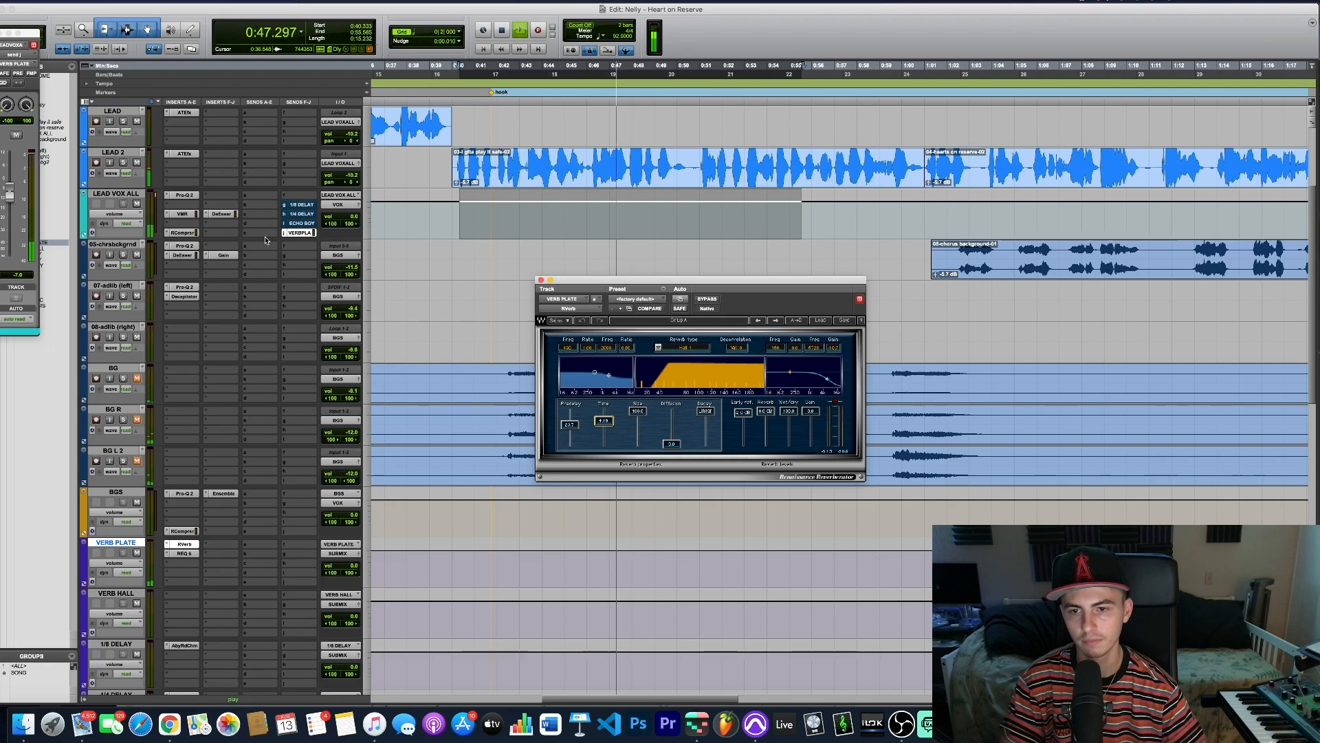
{"action": "scroll", "coordinate": [34, 213], "scroll_direction": "up", "scroll_amount": 1}
{"action": "key", "text": "space"}
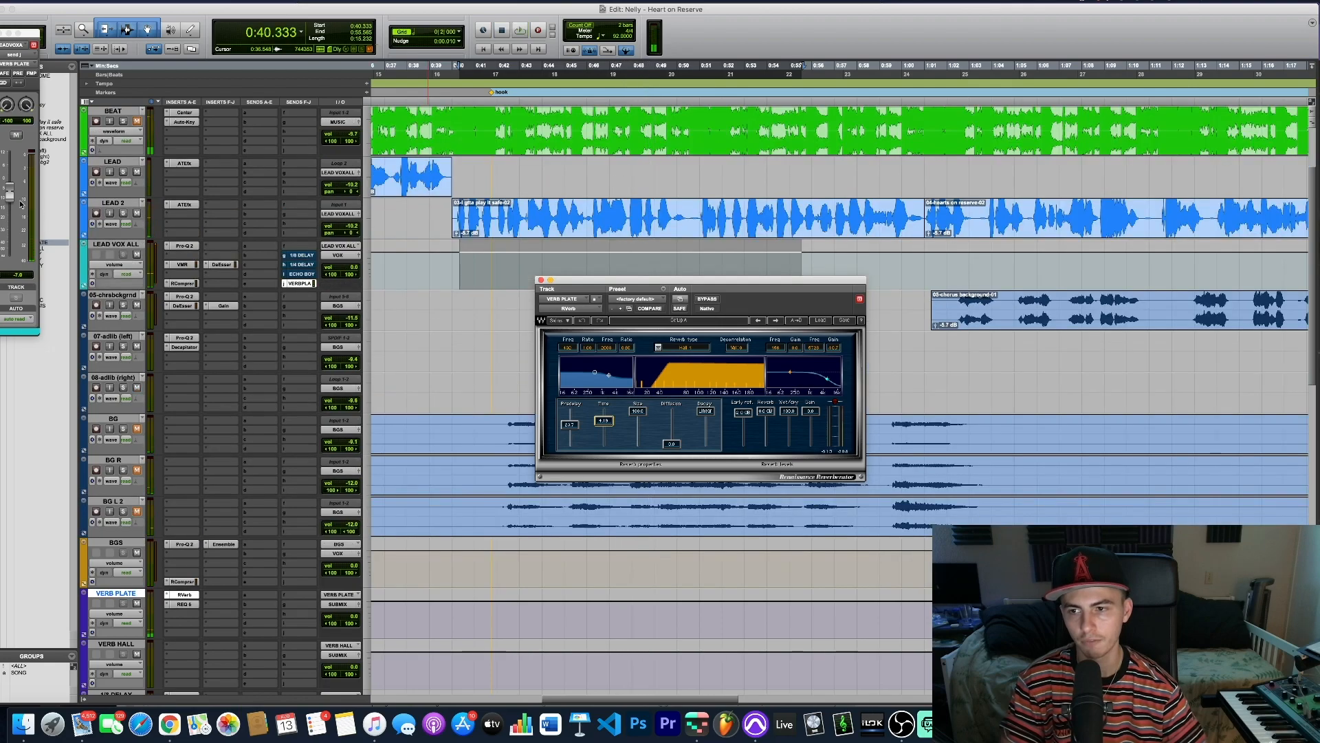
Try lowering the LEAD VOX ALL send to VERB PLATE to -13.4 dB and play the hook
{"action": "left_click", "coordinate": [12, 198]}
{"action": "left_click_drag", "start_coordinate": [12, 198], "coordinate": [12, 207]}
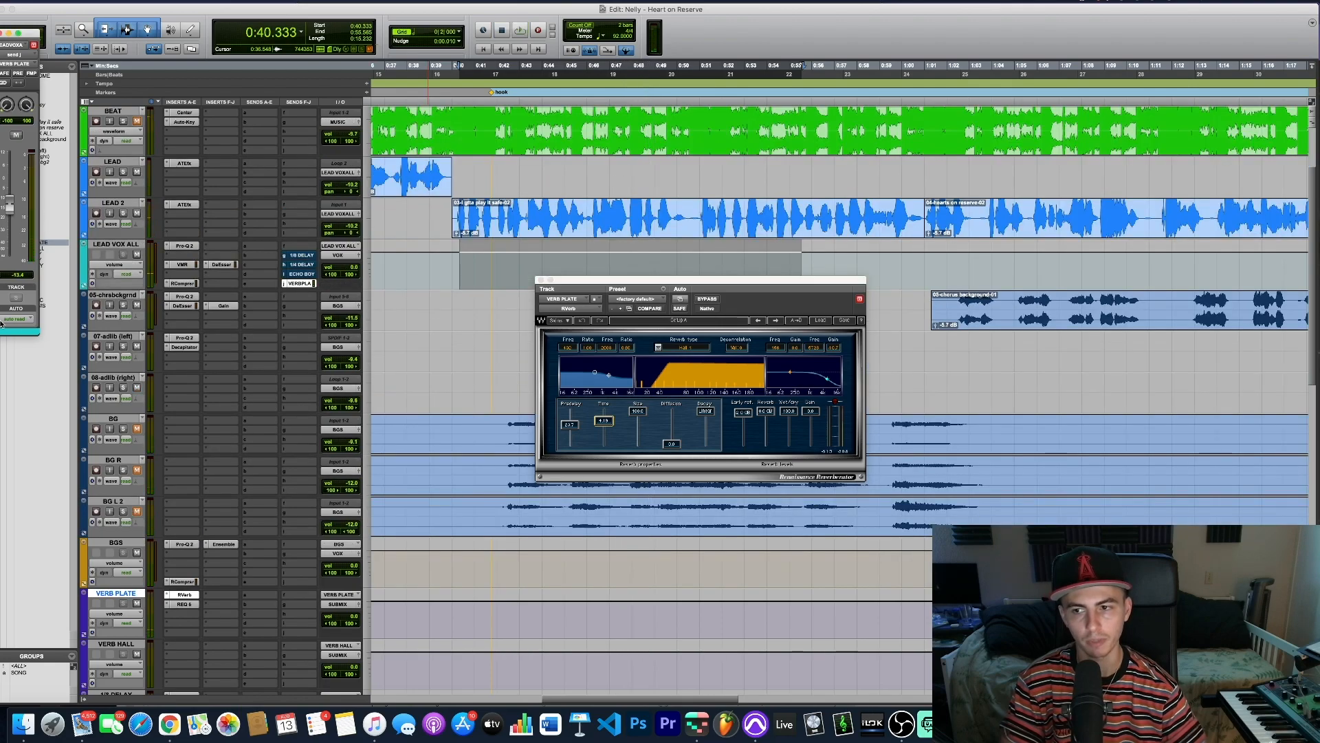
{"action": "key", "text": "space"}
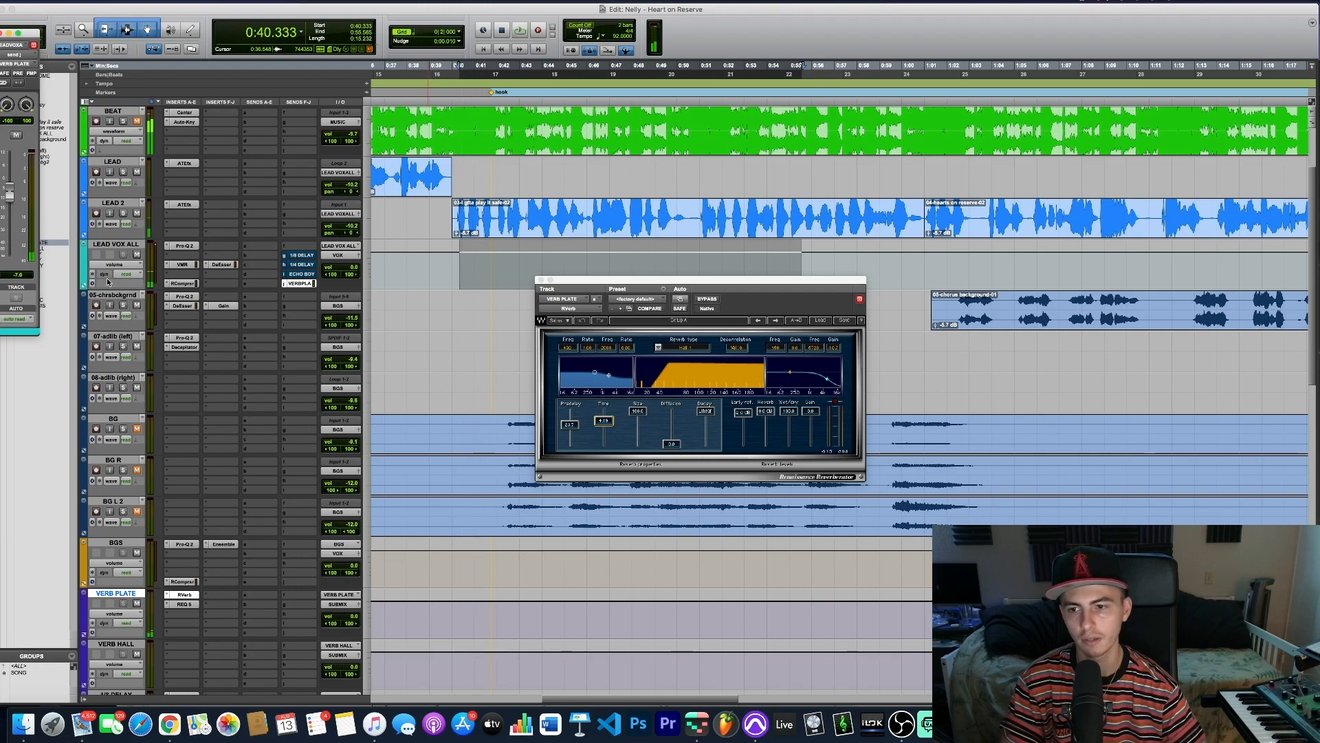
Show the send-level automation lane beneath LEAD VOX ALL and move the RVerb window aside
{"action": "left_click", "coordinate": [85, 284]}
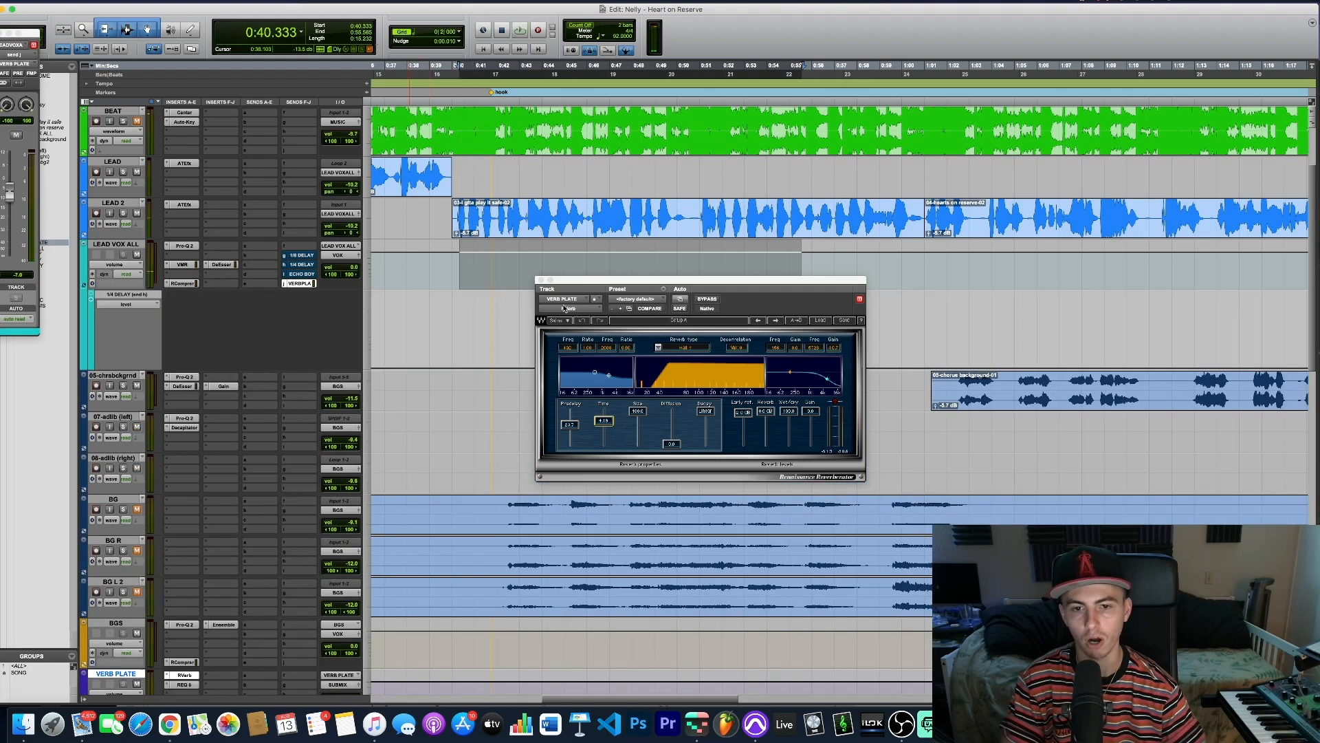
{"action": "left_click_drag", "start_coordinate": [566, 283], "coordinate": [670, 290]}
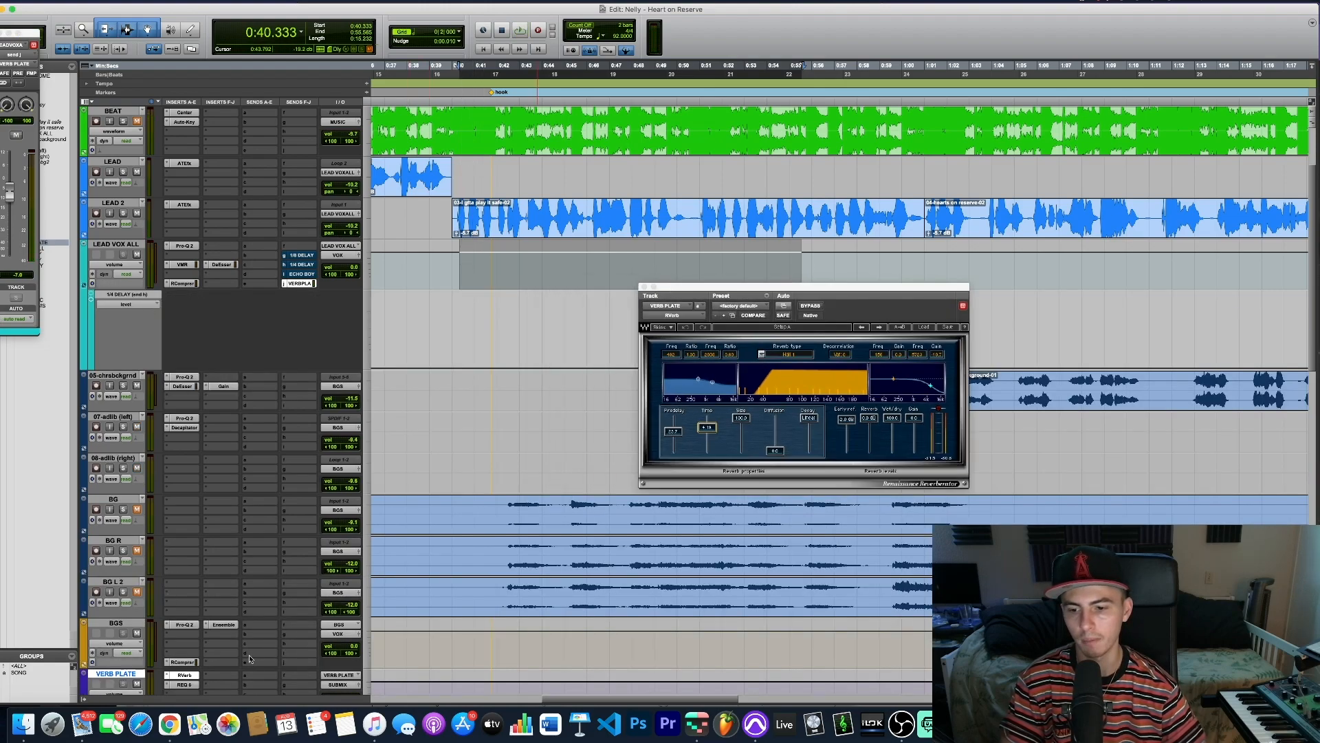
Open the REQ 6 equaliser on the VERB PLATE track to inspect its low-cut curve, and close it
{"action": "left_click", "coordinate": [186, 685]}
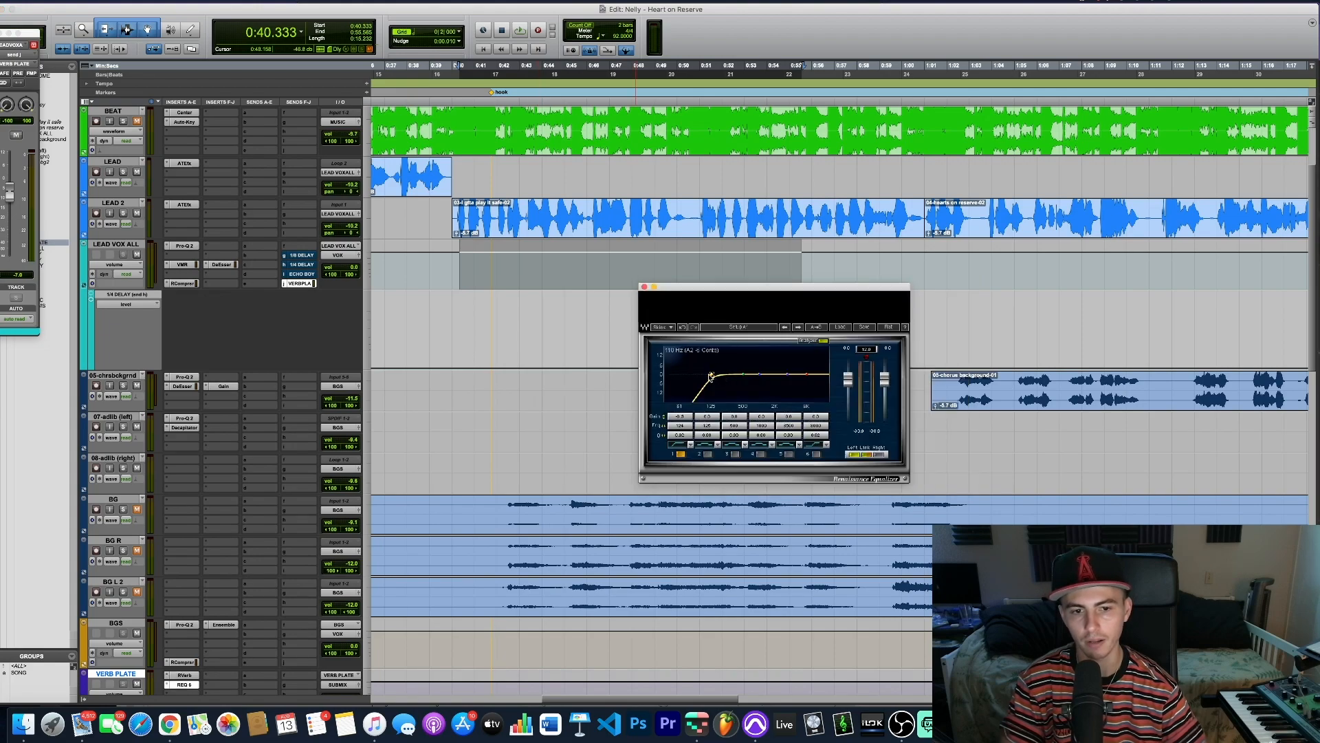
{"action": "left_click", "coordinate": [186, 685]}
Unmute the 1/8 DELAY send on LEAD VOX ALL and show its level automation in the lane, covering the full hook
{"action": "left_click", "coordinate": [308, 258], "text": "super"}
{"action": "left_click", "coordinate": [145, 295]}
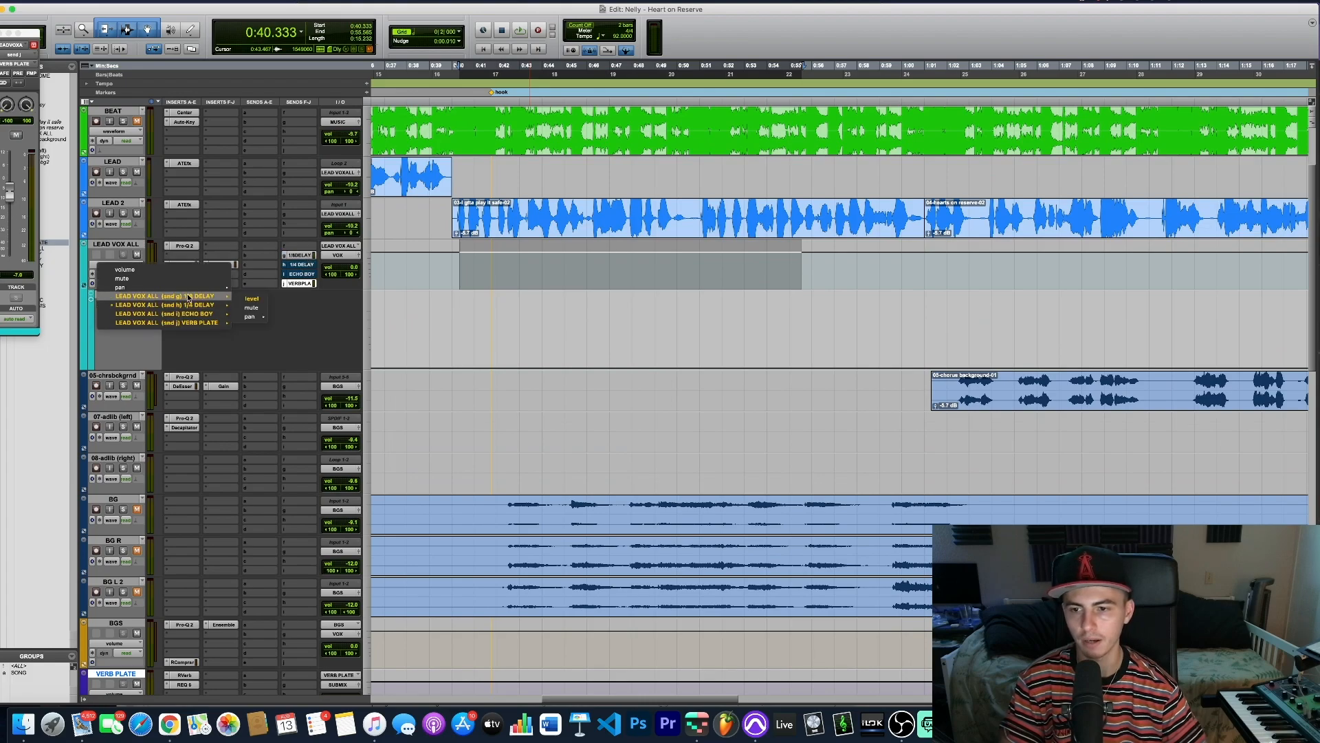
{"action": "left_click", "coordinate": [254, 299]}
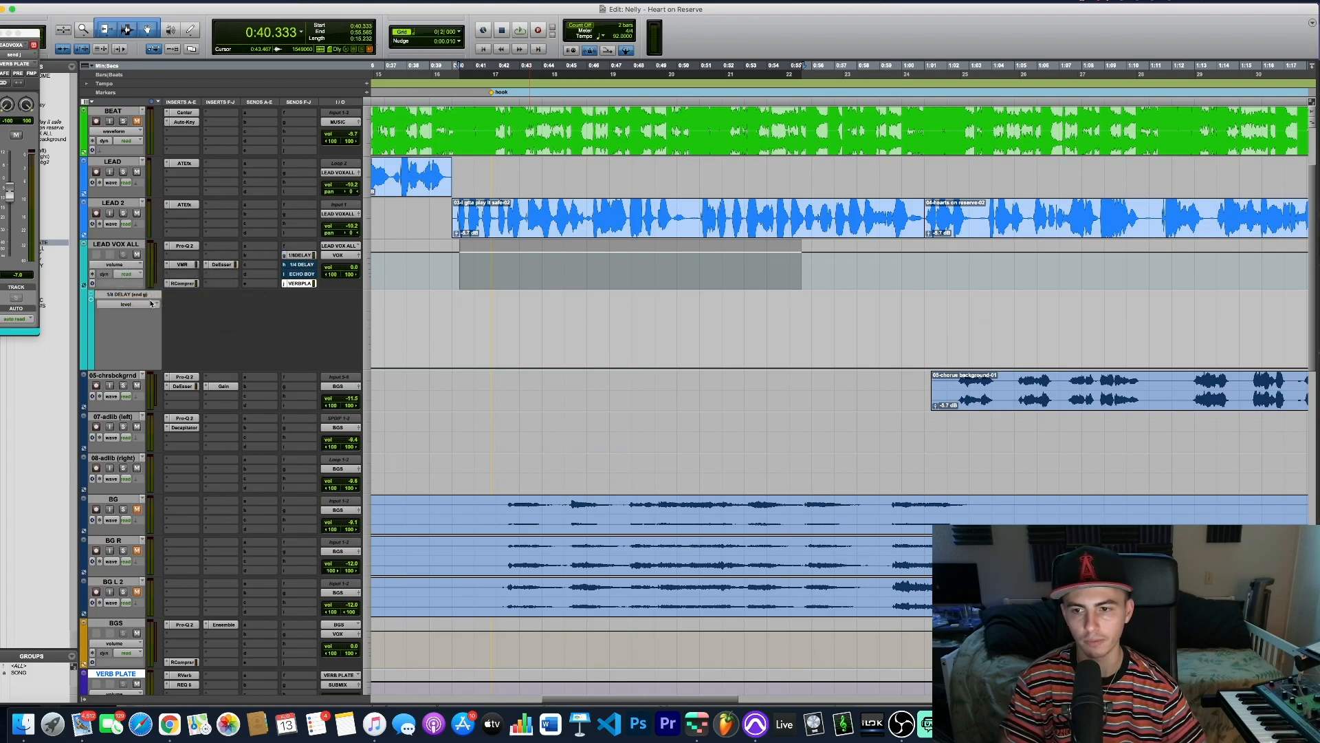
{"action": "key", "text": "r"}
{"action": "scroll", "coordinate": [754, 360], "scroll_direction": "right", "scroll_amount": 4}
{"action": "left_click", "coordinate": [299, 255]}
{"action": "scroll", "coordinate": [722, 377], "scroll_direction": "right", "scroll_amount": 2}
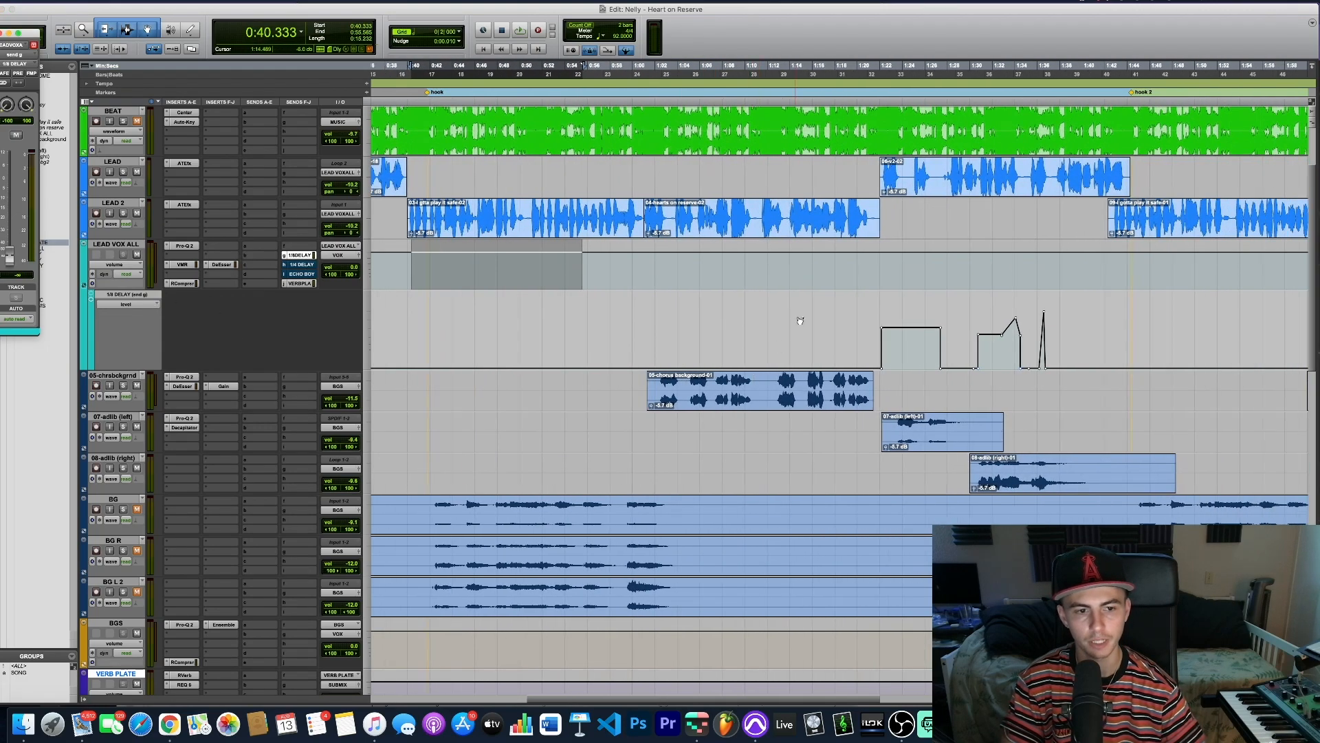
Hide and reopen the automation lane beneath LEAD VOX ALL, choosing the 1/8 DELAY send level for it
{"action": "left_click", "coordinate": [84, 288]}
{"action": "left_click", "coordinate": [126, 246]}
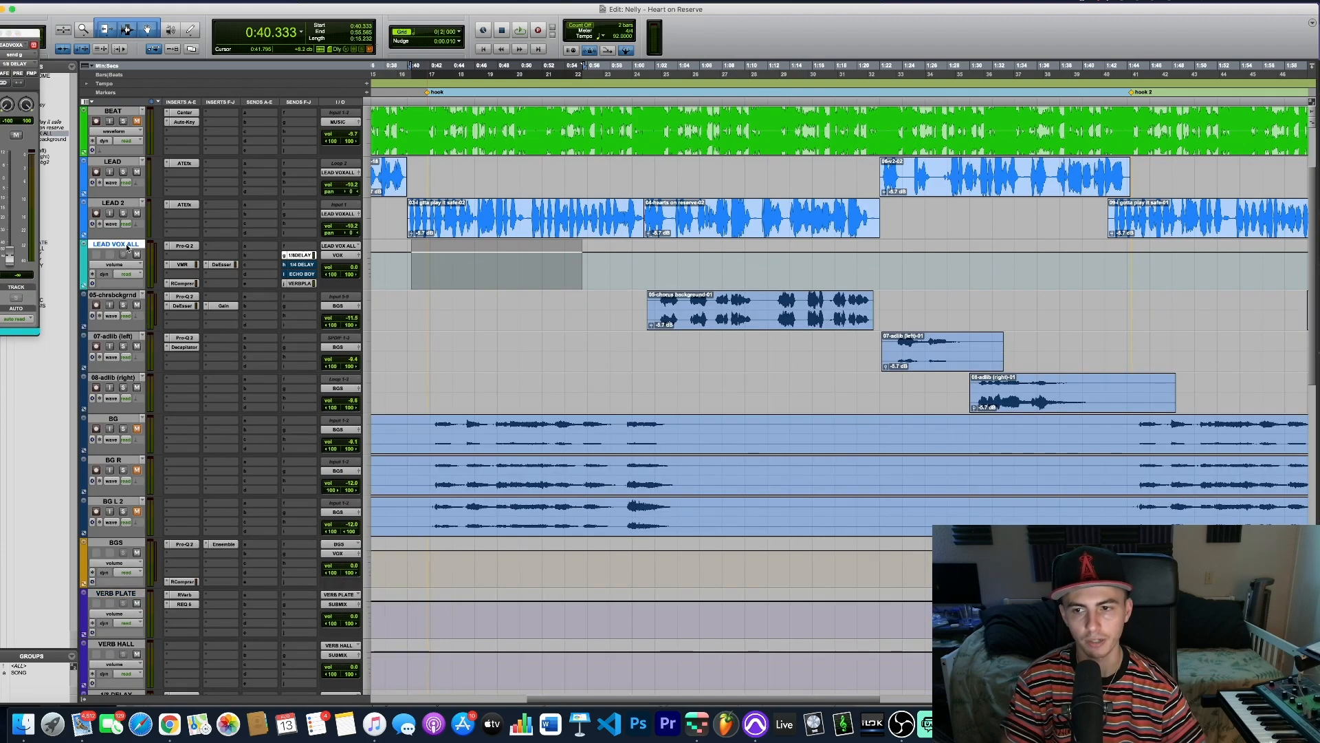
{"action": "left_click", "coordinate": [84, 288]}
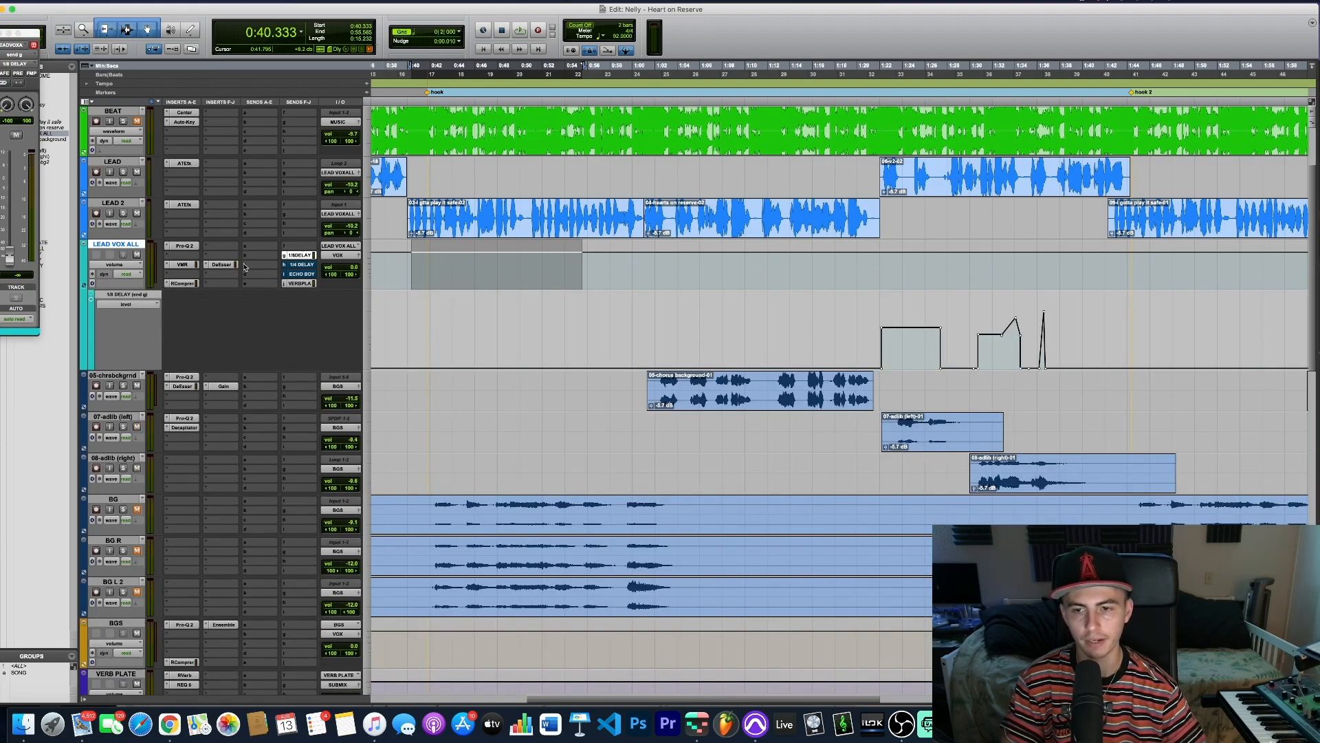
{"action": "left_click", "coordinate": [117, 306]}
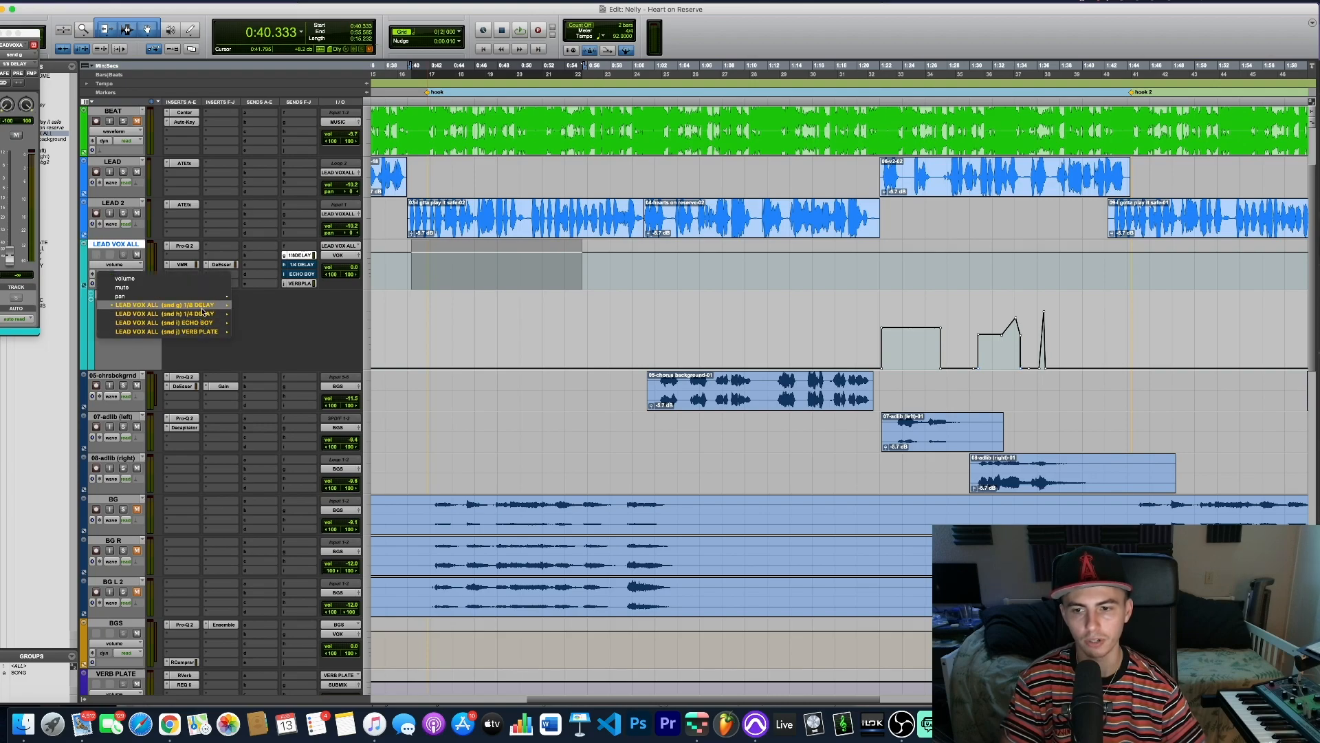
{"action": "left_click", "coordinate": [251, 308]}
Try raising the 1/8 DELAY send level over a selected stretch before the existing delay automation, and undo the change
{"action": "left_click_drag", "start_coordinate": [777, 330], "coordinate": [806, 356]}
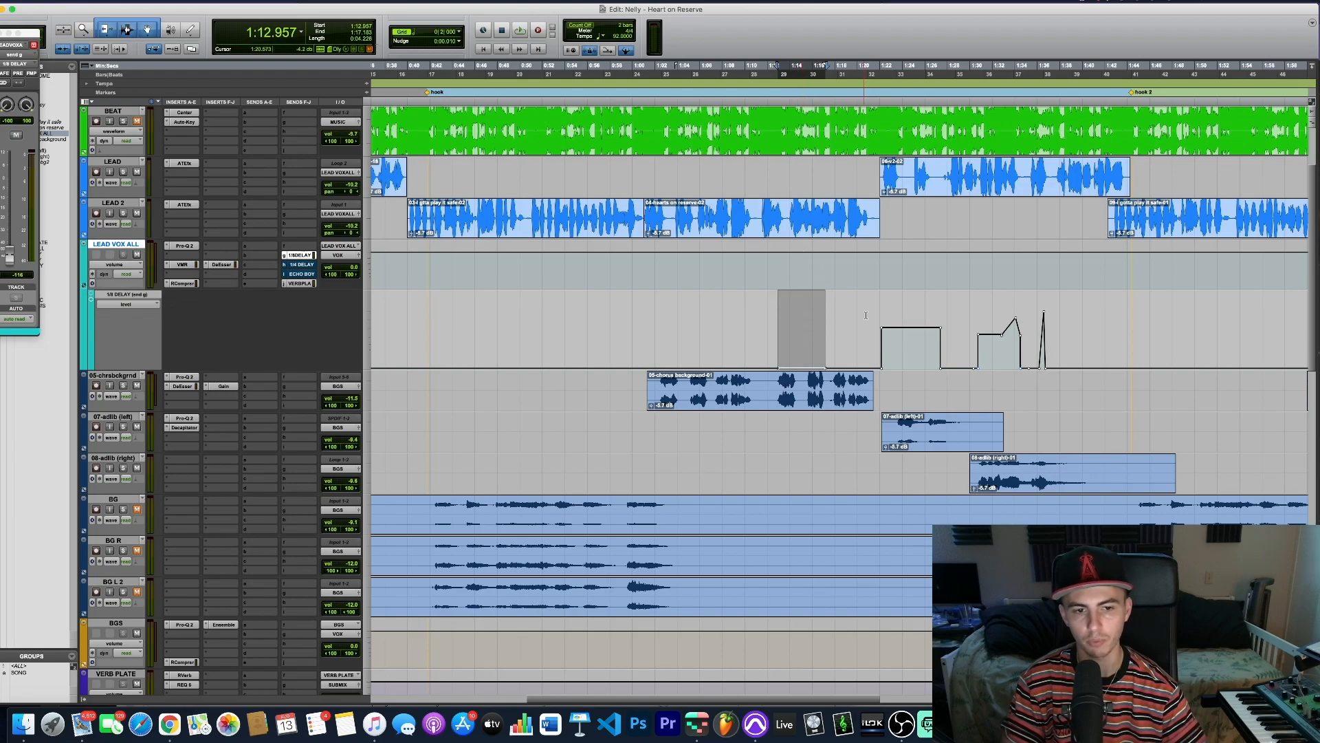
{"action": "left_click", "coordinate": [872, 330]}
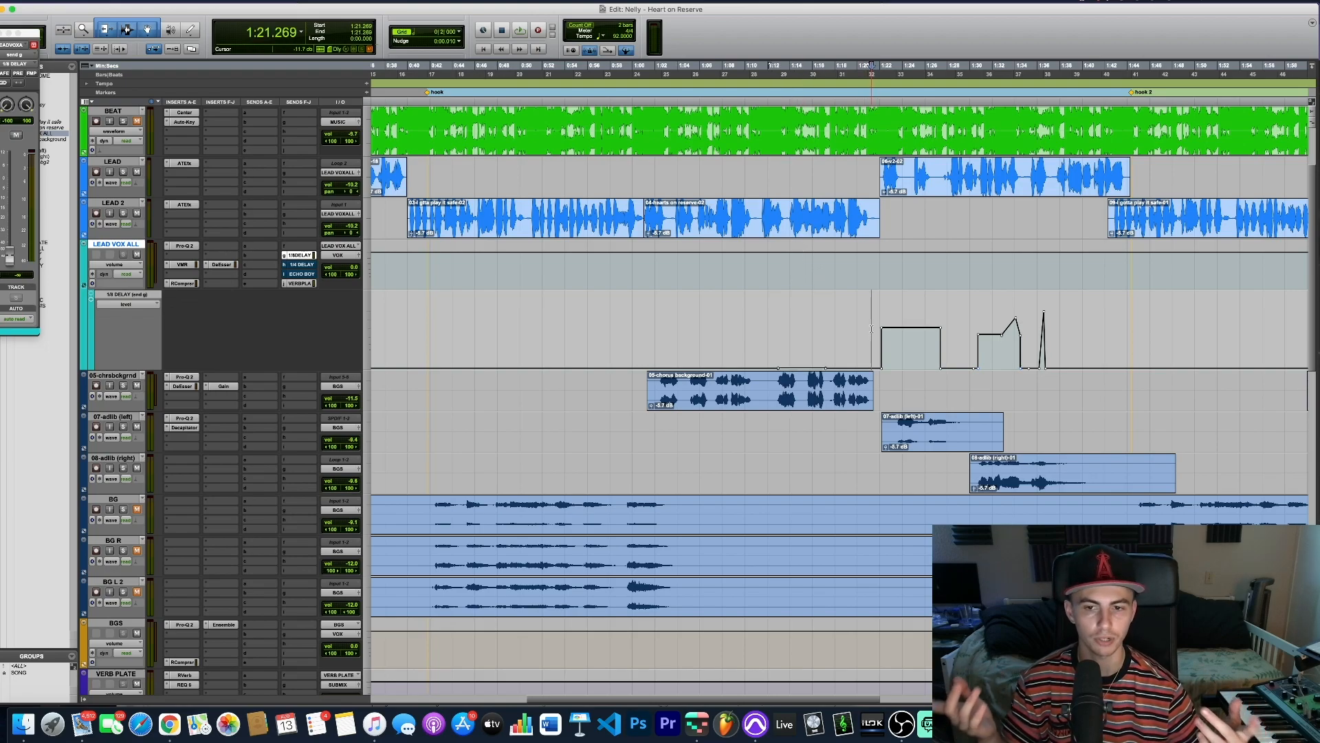
{"action": "left_click_drag", "start_coordinate": [758, 330], "coordinate": [856, 354]}
{"action": "left_click", "coordinate": [756, 356]}
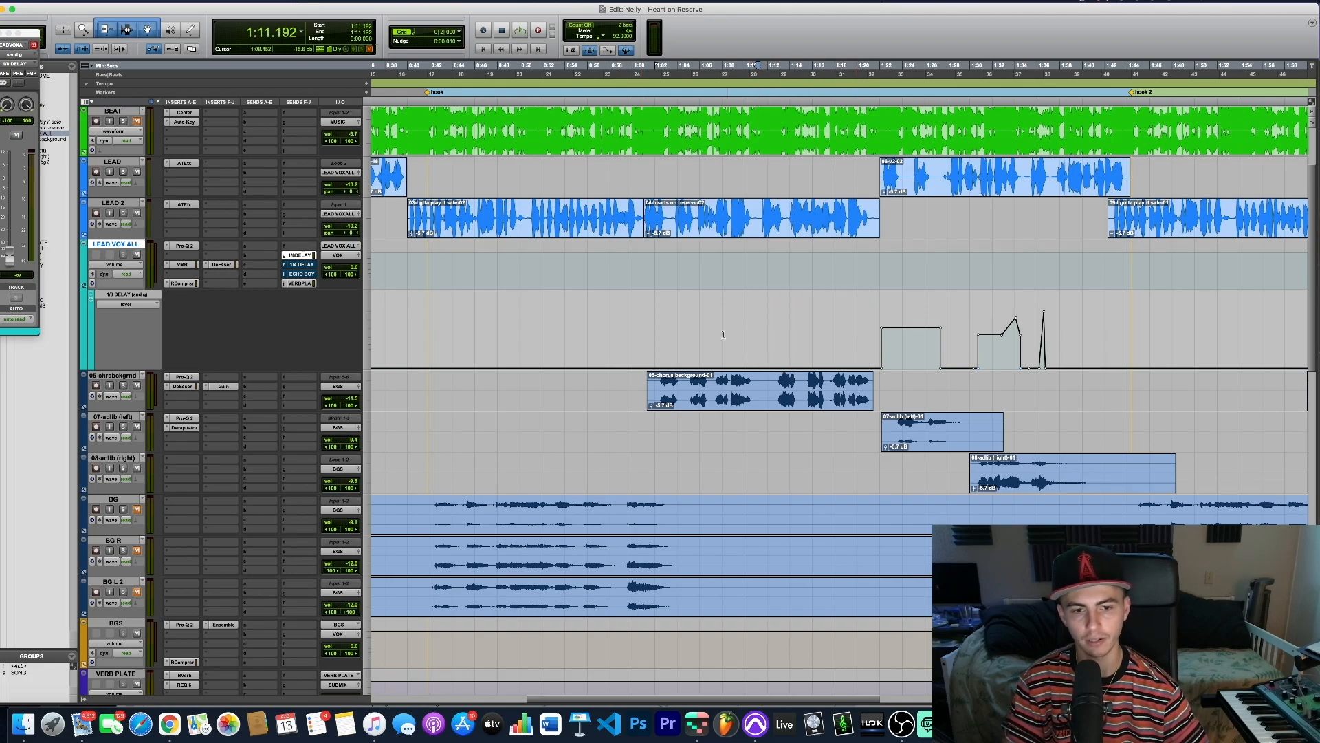
{"action": "left_click_drag", "start_coordinate": [709, 345], "coordinate": [854, 345]}
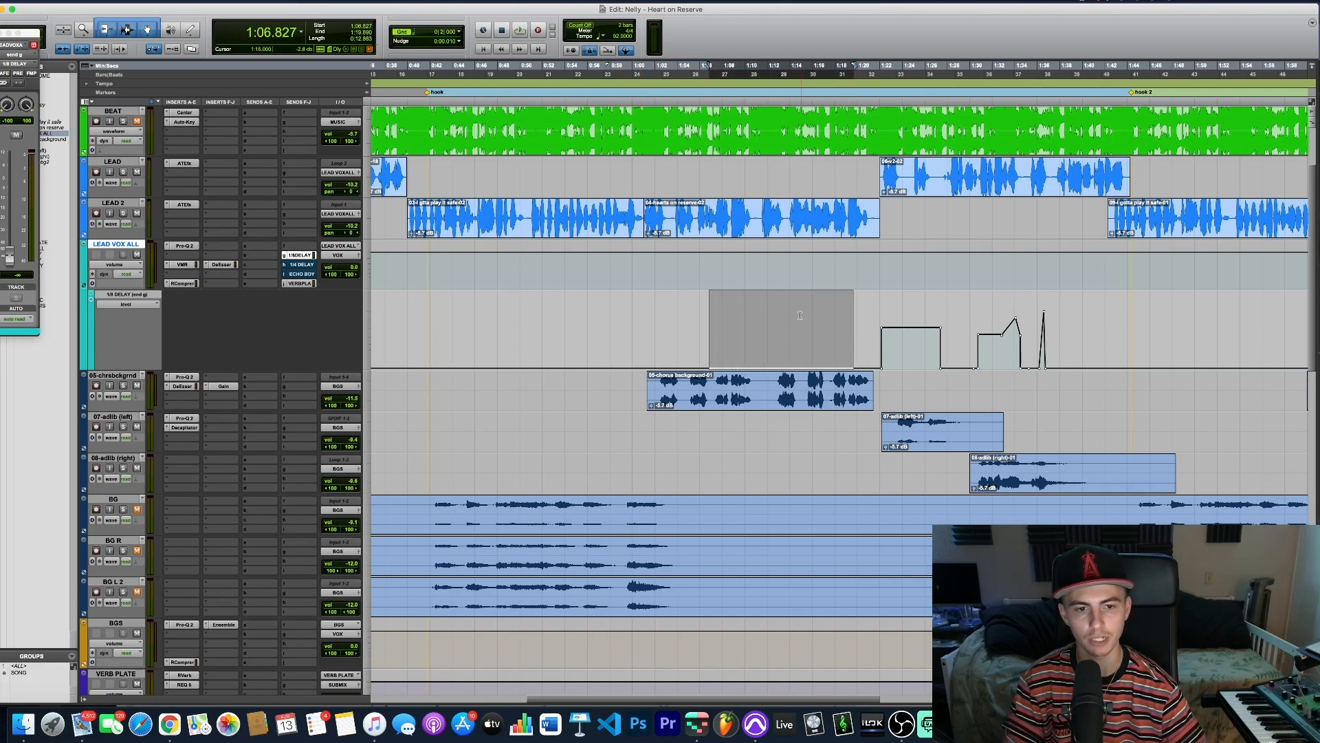
{"action": "left_click_drag", "start_coordinate": [789, 300], "coordinate": [793, 181]}
{"action": "key", "text": "super+z"}
Play the section from the first raised block of the 1/8 DELAY send automation, at about 1:22
{"action": "left_click", "coordinate": [880, 333]}
{"action": "key", "text": "space"}
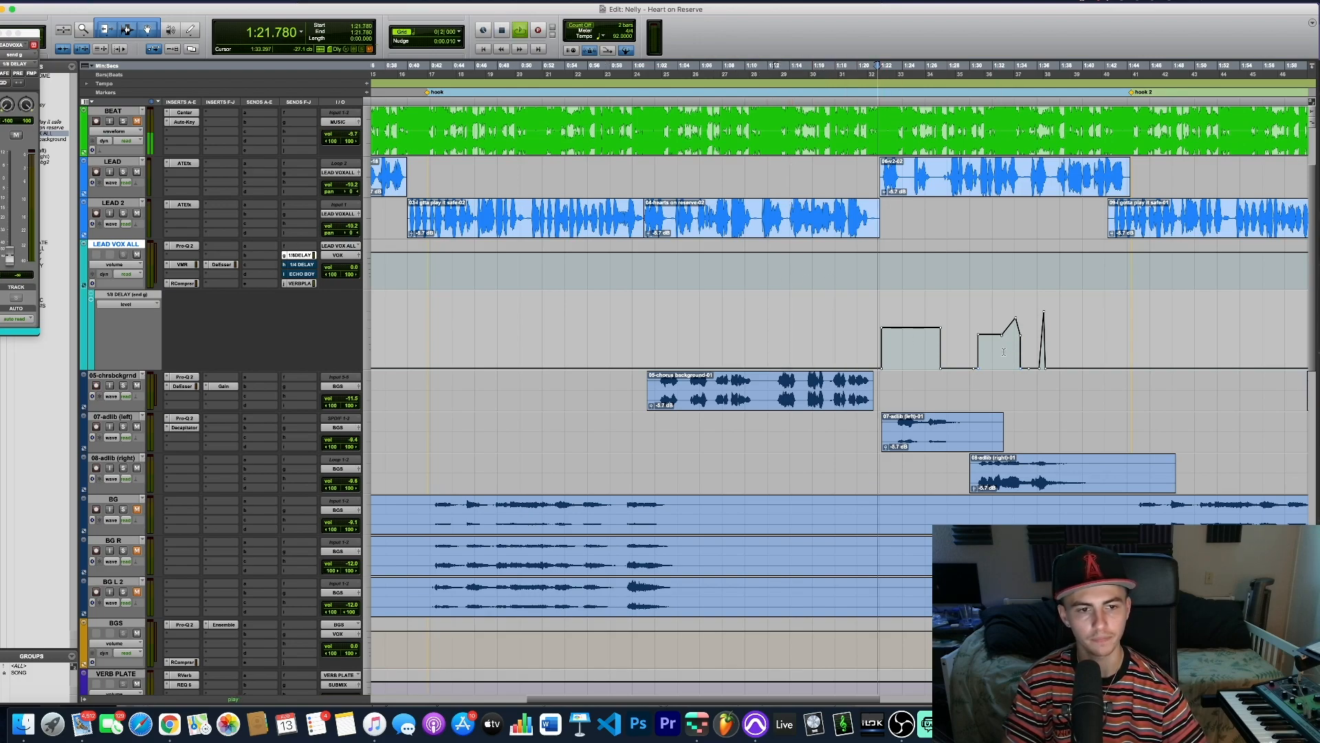
{"action": "key", "text": "t"}
{"action": "key", "text": "t"}
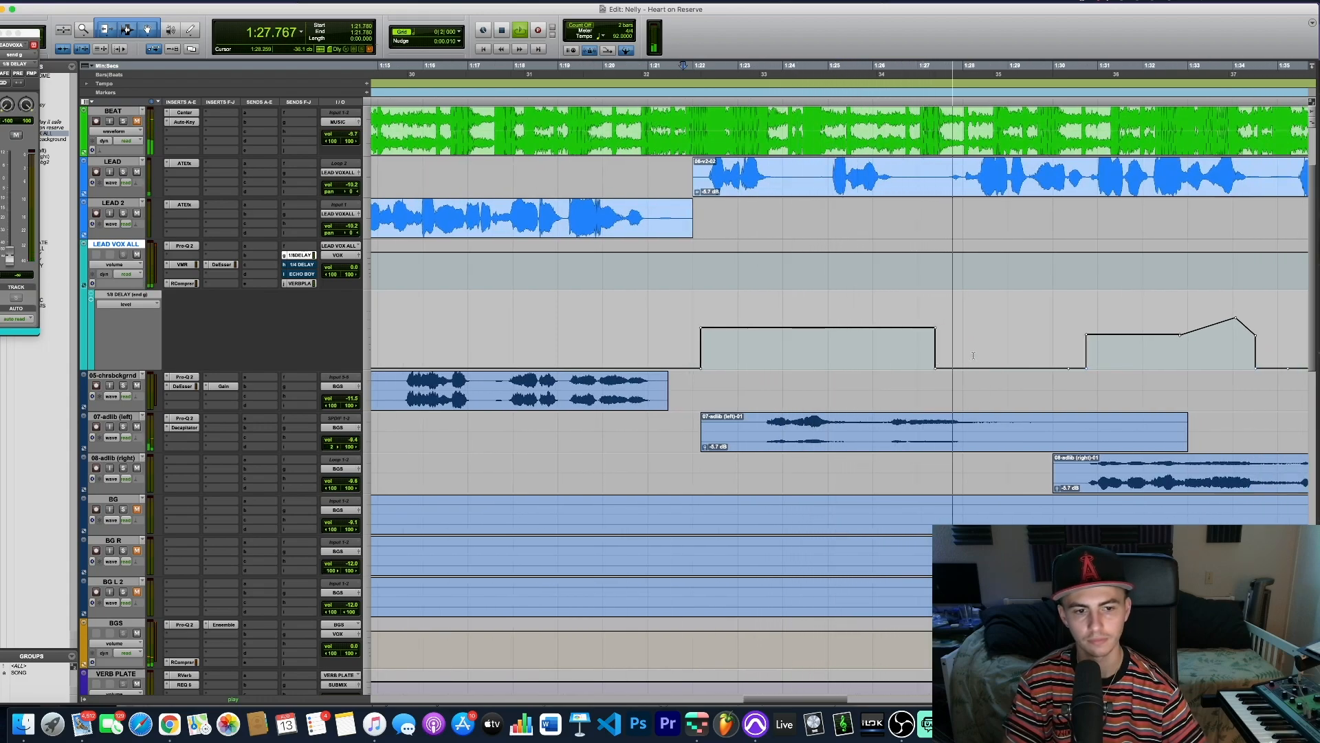
{"action": "key", "text": "space"}
{"action": "left_click", "coordinate": [697, 336]}
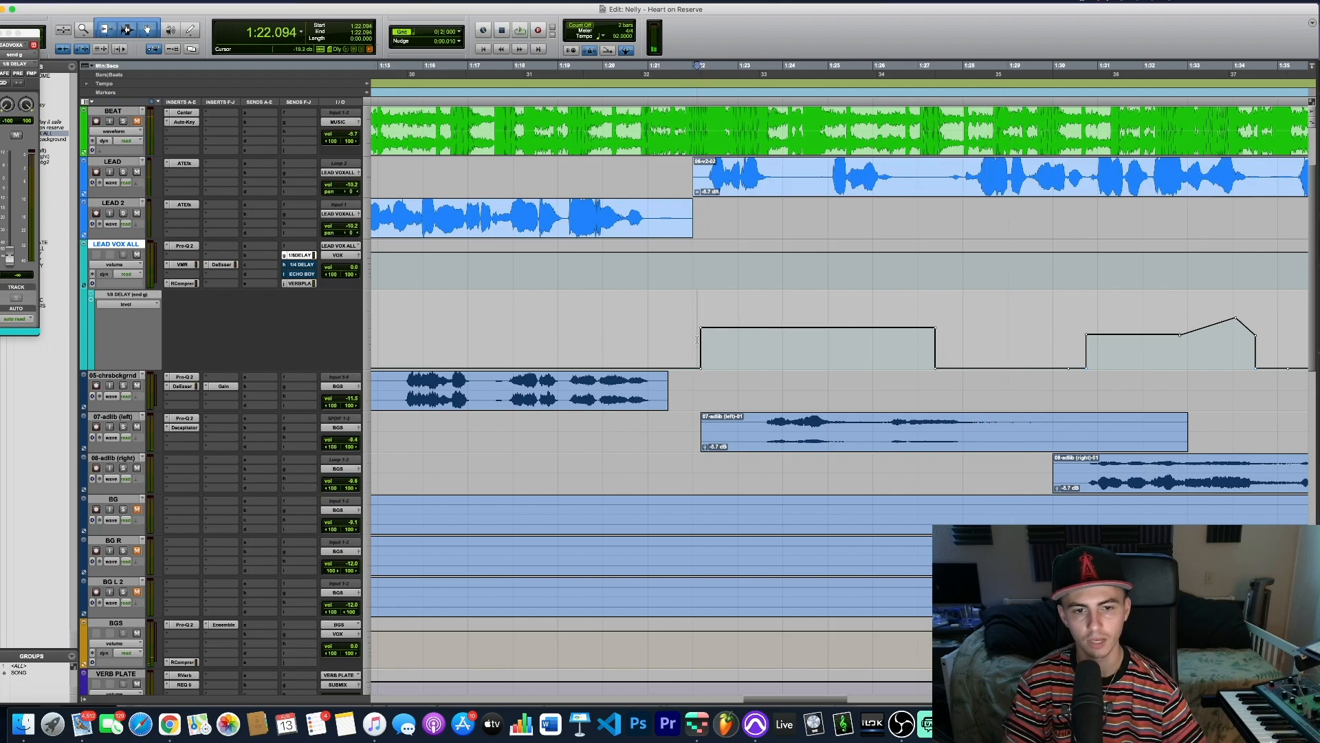
Open the Abbey Road Chambers plug-in on the 1/8 DELAY track and move its window clear for inspection
{"action": "scroll", "coordinate": [201, 537], "scroll_direction": "down", "scroll_amount": 3}
{"action": "scroll", "coordinate": [200, 537], "scroll_direction": "down", "scroll_amount": 5}
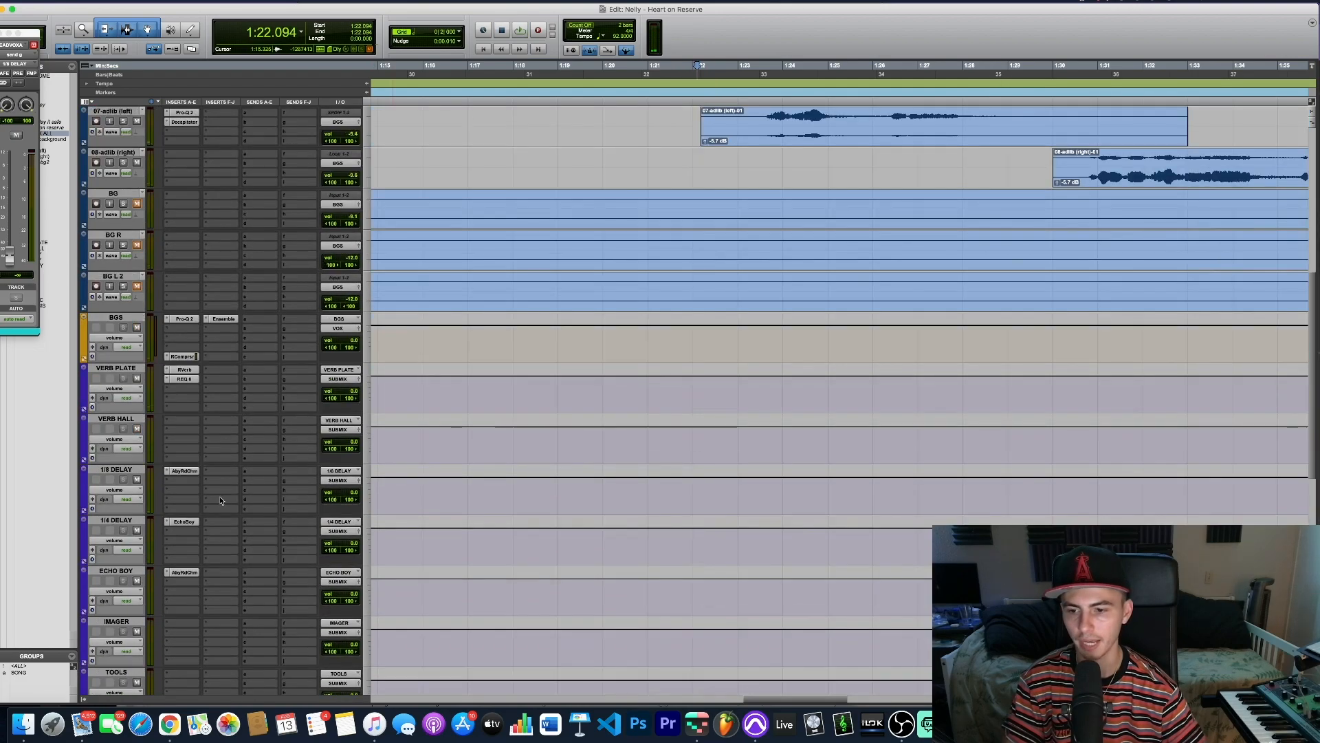
{"action": "left_click", "coordinate": [182, 472]}
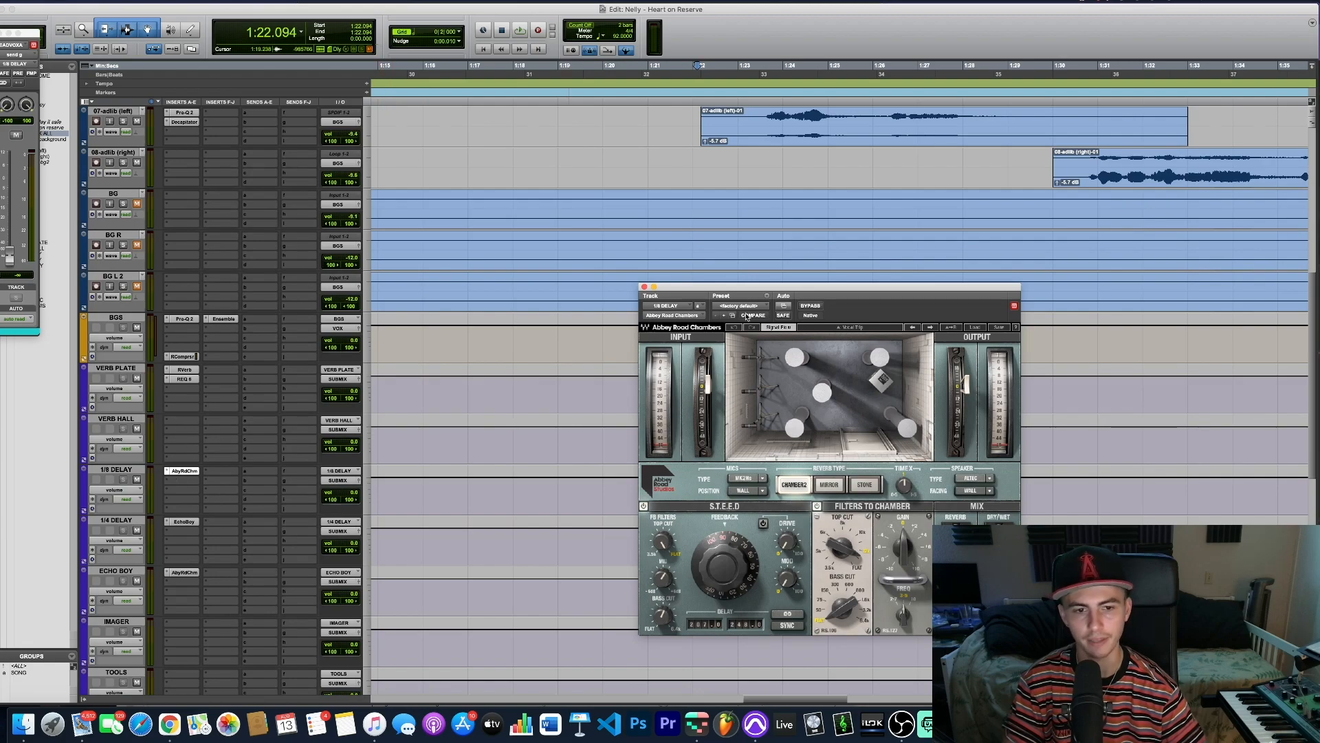
{"action": "left_click_drag", "start_coordinate": [739, 293], "coordinate": [581, 246]}
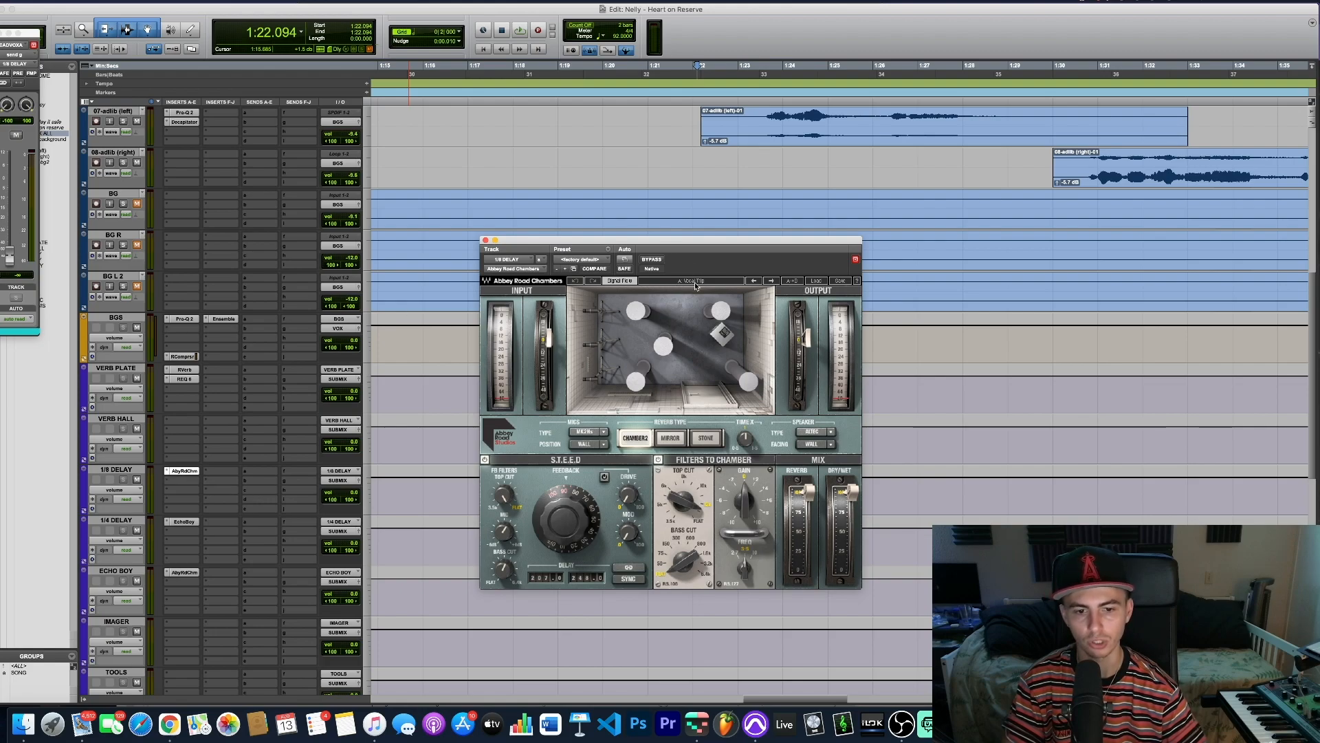
Play the lead vocal from about 1:22 with the Abbey Road Chambers window open on the 1/8 DELAY return
{"action": "scroll", "coordinate": [696, 286], "scroll_direction": "up", "scroll_amount": 5}
{"action": "key", "text": "space"}
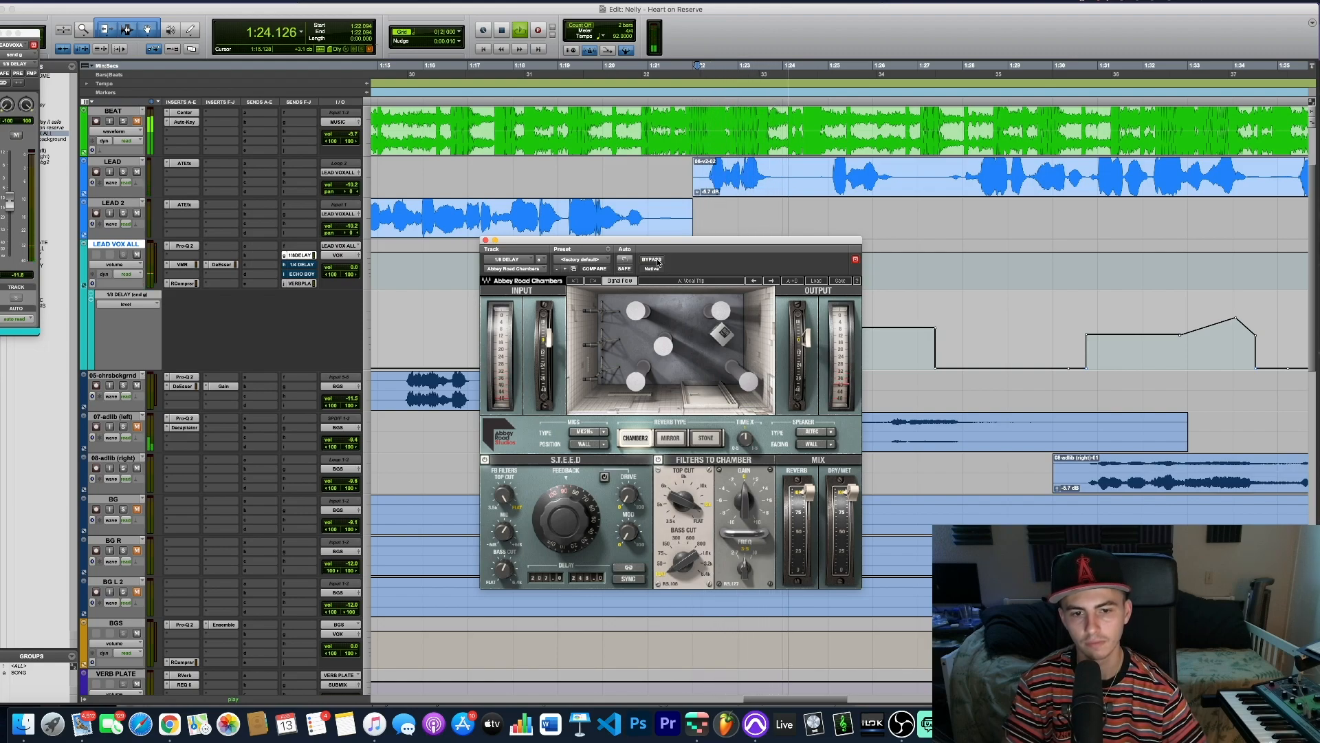
{"action": "key", "text": "space"}
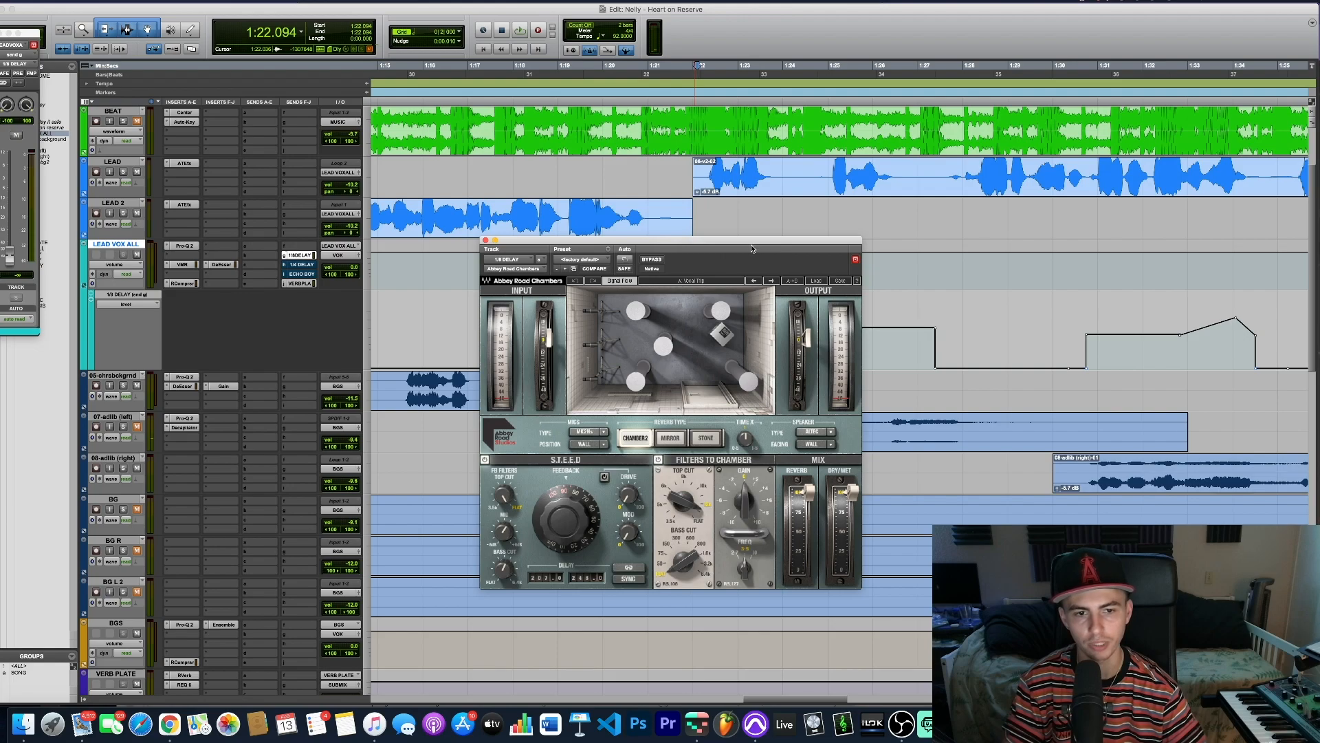
Browse the Abbey Road Chambers factory presets and choose Vocal Trip
{"action": "left_click", "coordinate": [816, 281]}
{"action": "mouse_move", "coordinate": [828, 352]}
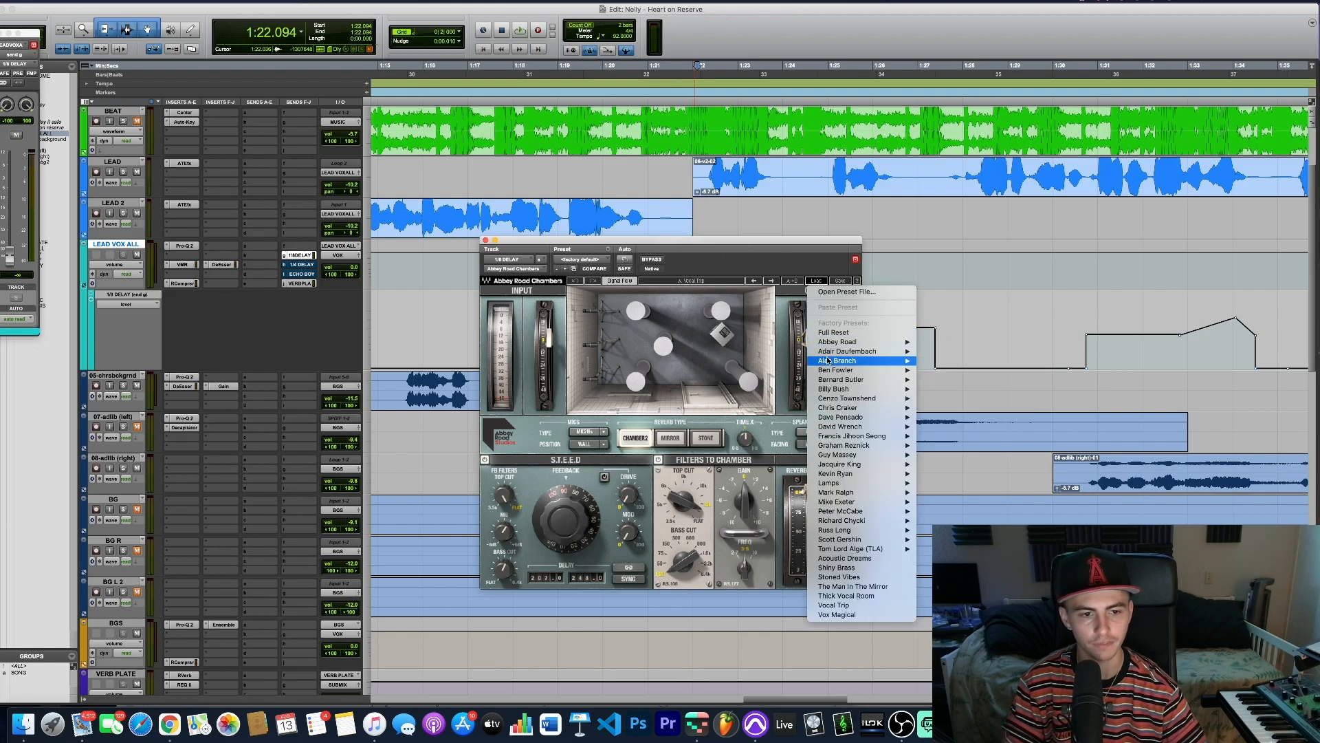
{"action": "left_click", "coordinate": [839, 605]}
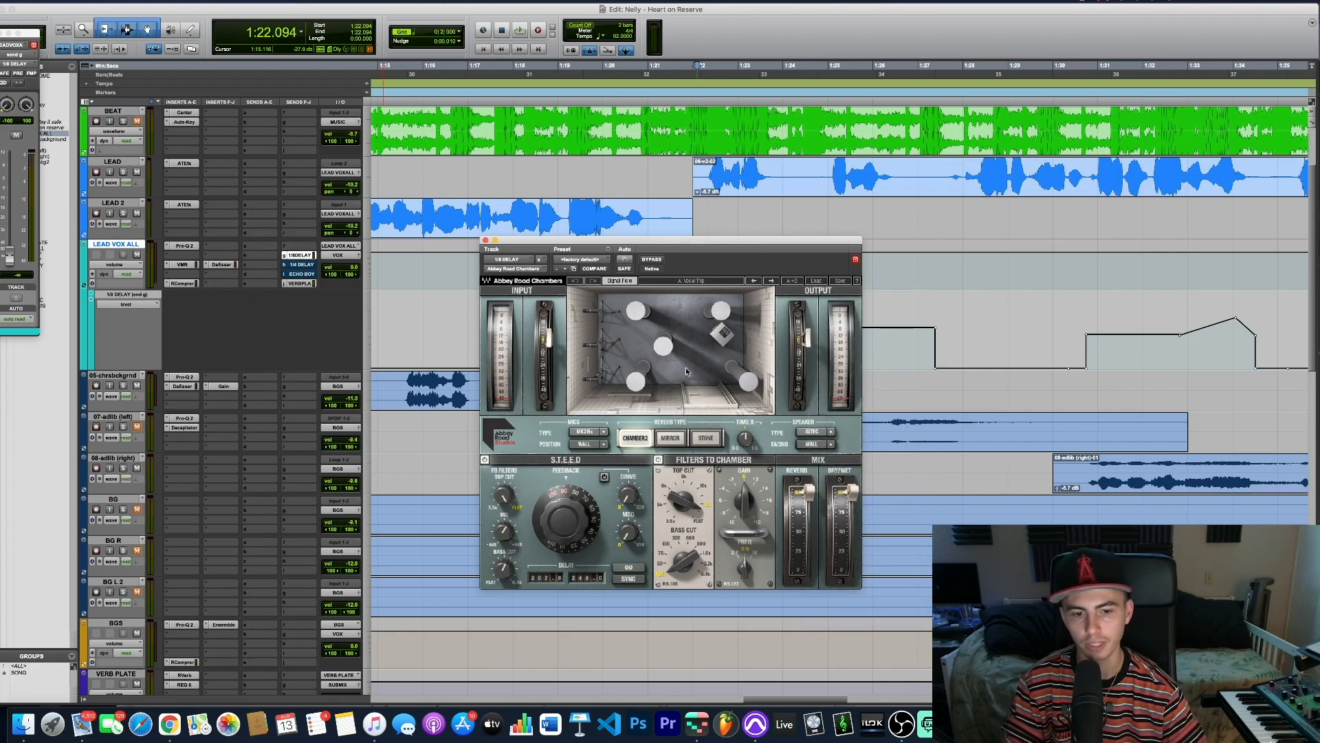
Play the lead vocal from the start of the second raised block in the 1/8 DELAY send automation
{"action": "left_click", "coordinate": [713, 212]}
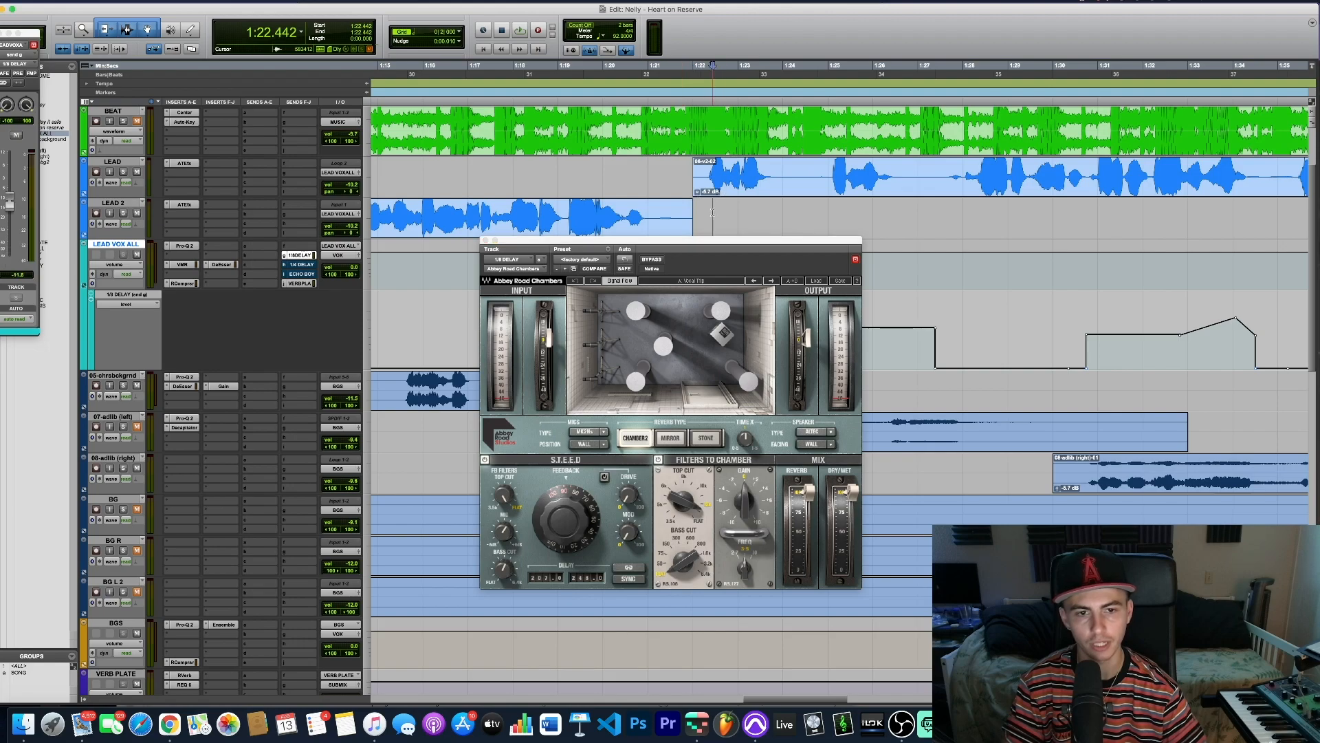
{"action": "left_click", "coordinate": [1080, 345]}
{"action": "key", "text": "space"}
{"action": "scroll", "coordinate": [975, 405], "scroll_direction": "right", "scroll_amount": 3}
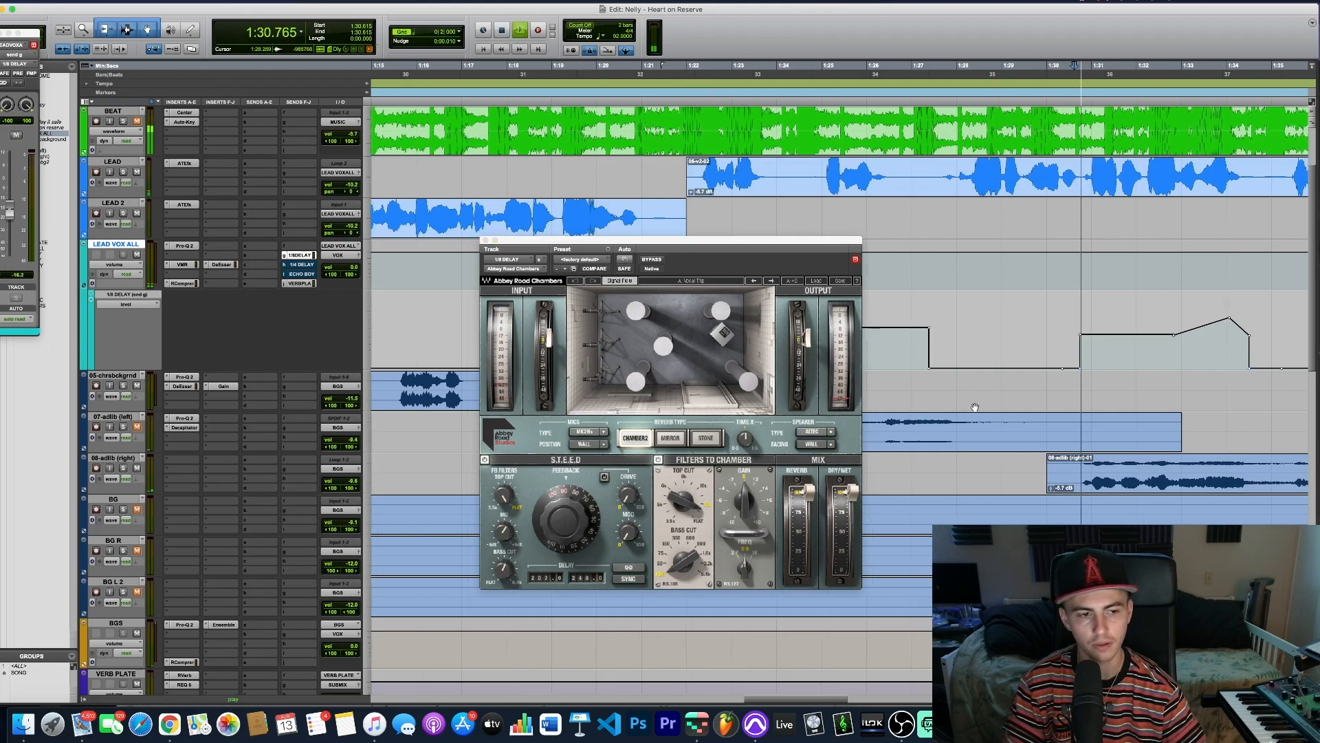
{"action": "scroll", "coordinate": [975, 407], "scroll_direction": "right", "scroll_amount": 1}
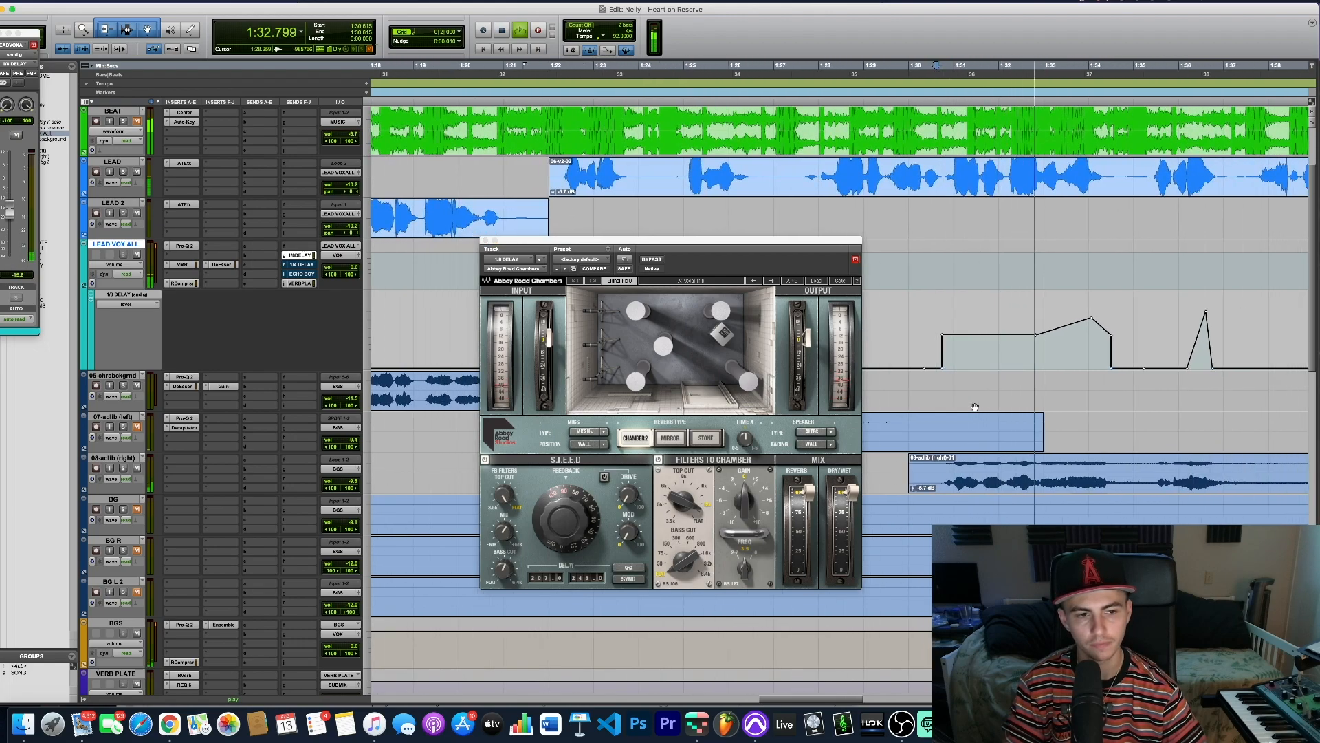
{"action": "key", "text": "space"}
Select the LEAD phrase above the rising 1/8 DELAY send automation, at about 1:33, and play that passage repeatedly
{"action": "left_click", "coordinate": [1041, 339]}
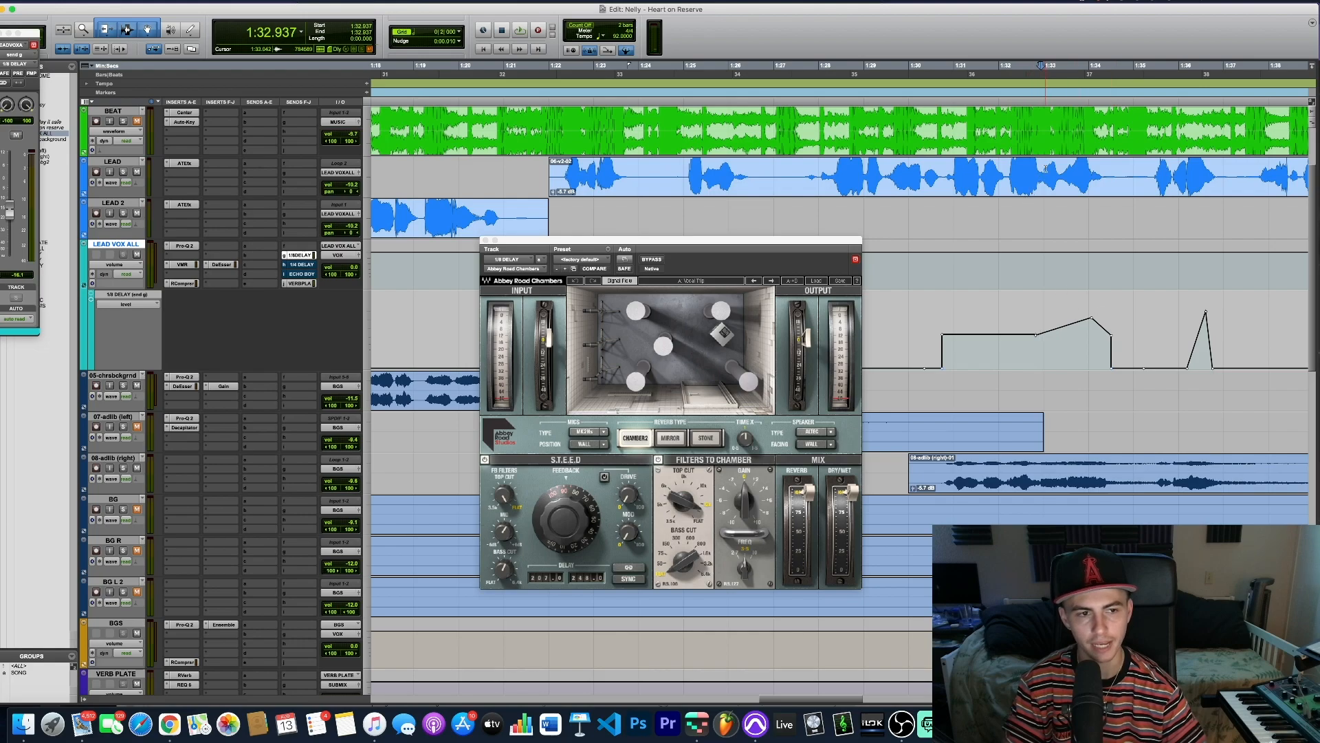
{"action": "left_click_drag", "start_coordinate": [1040, 174], "coordinate": [1118, 173]}
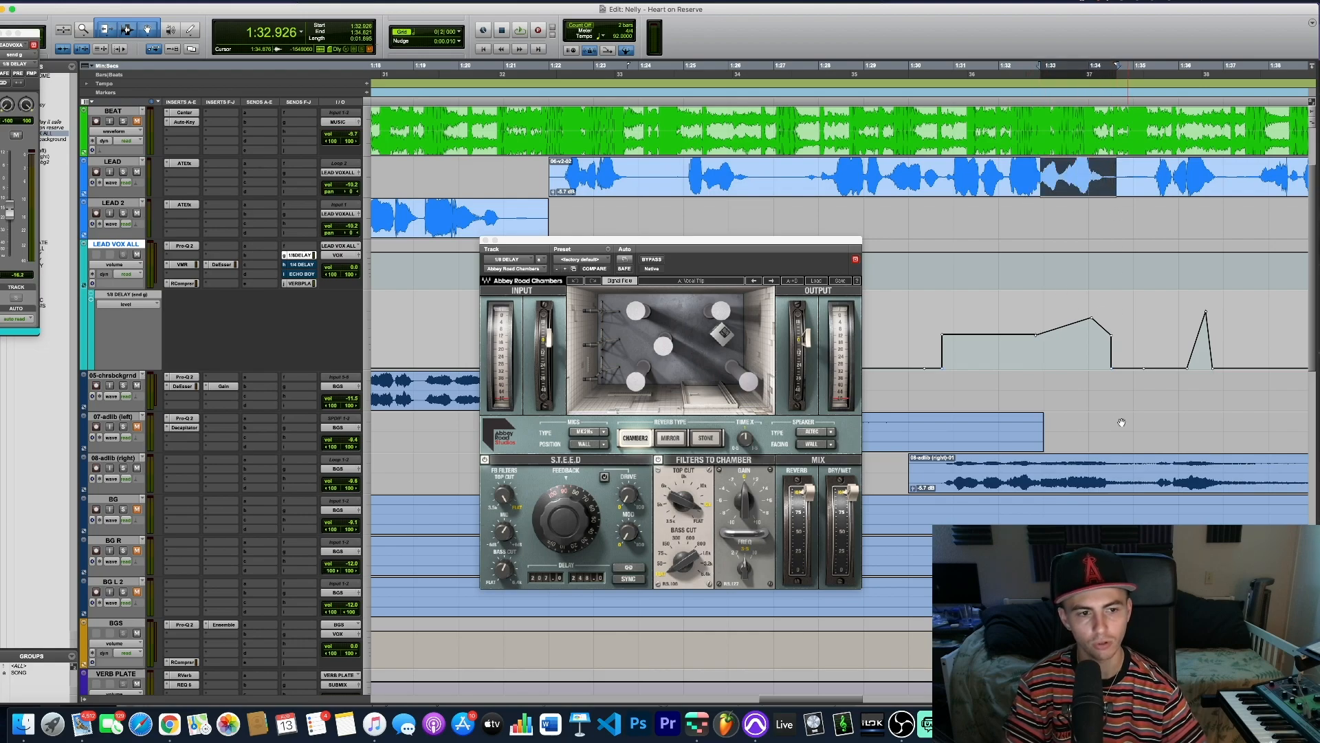
{"action": "scroll", "coordinate": [1034, 337], "scroll_direction": "right", "scroll_amount": 1}
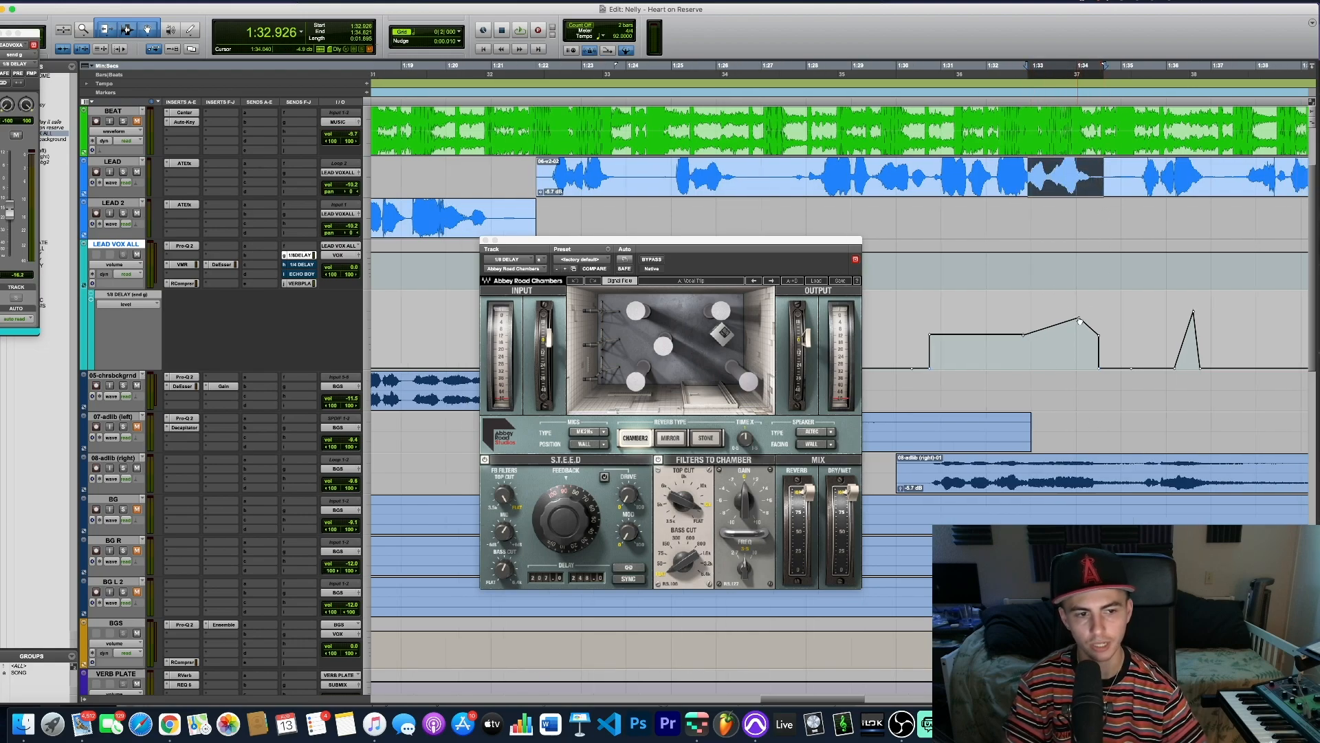
{"action": "key", "text": "space"}
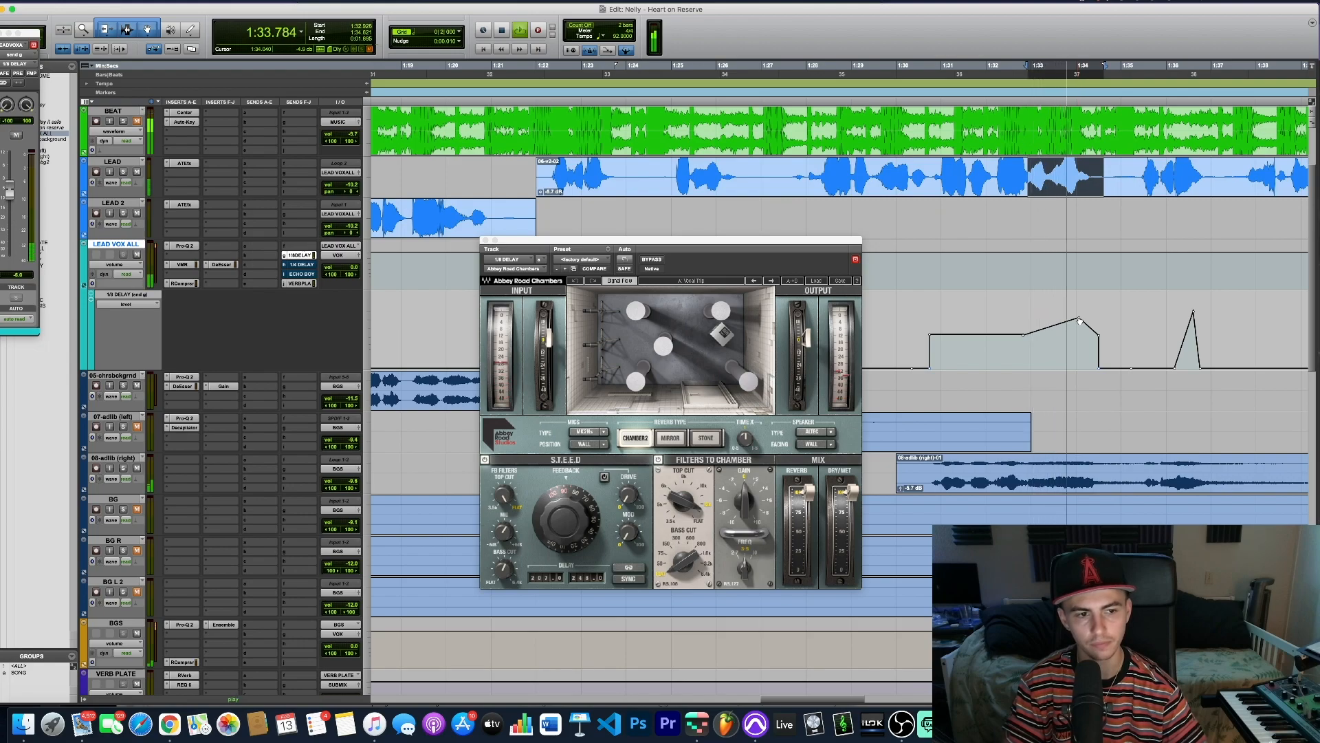
{"action": "key", "text": "space"}
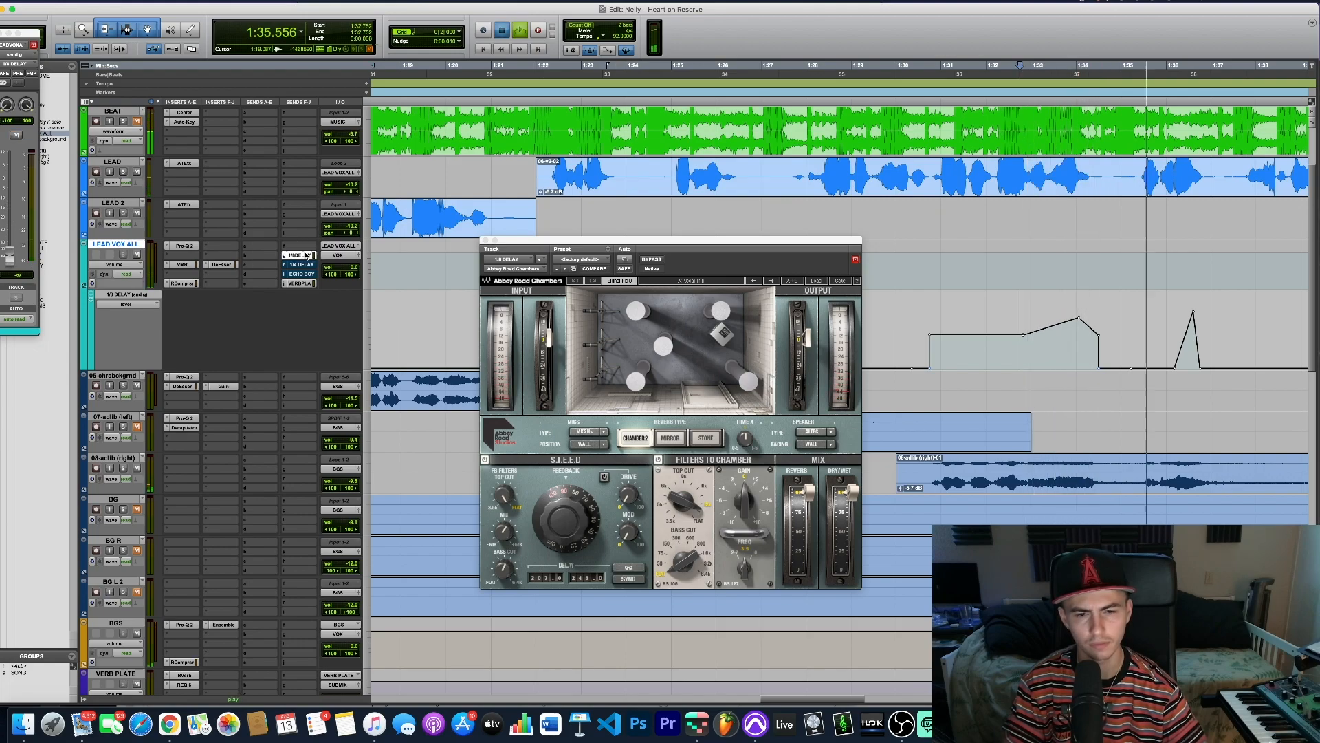
{"action": "key", "text": "space"}
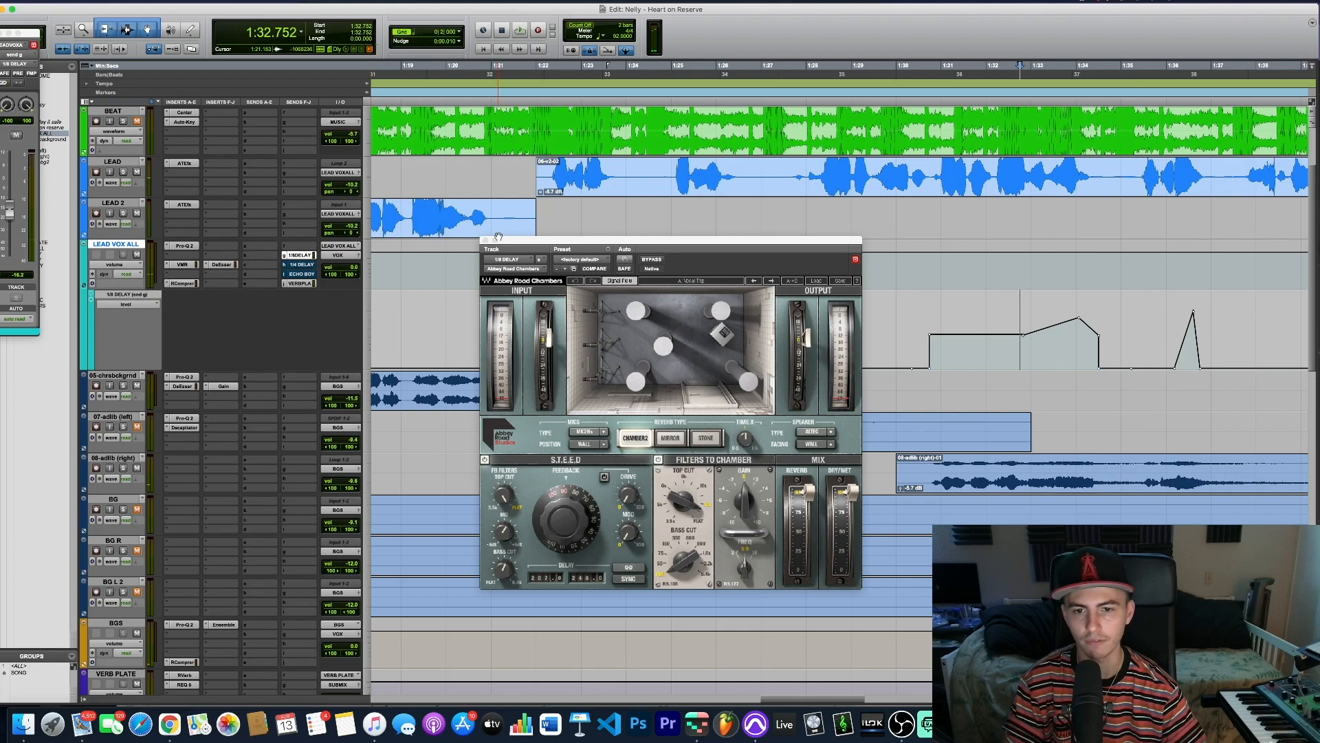
Close the Abbey Road Chambers window and switch the LEAD VOX ALL automation lane to the 1/4 DELAY send level
{"action": "left_click", "coordinate": [486, 240]}
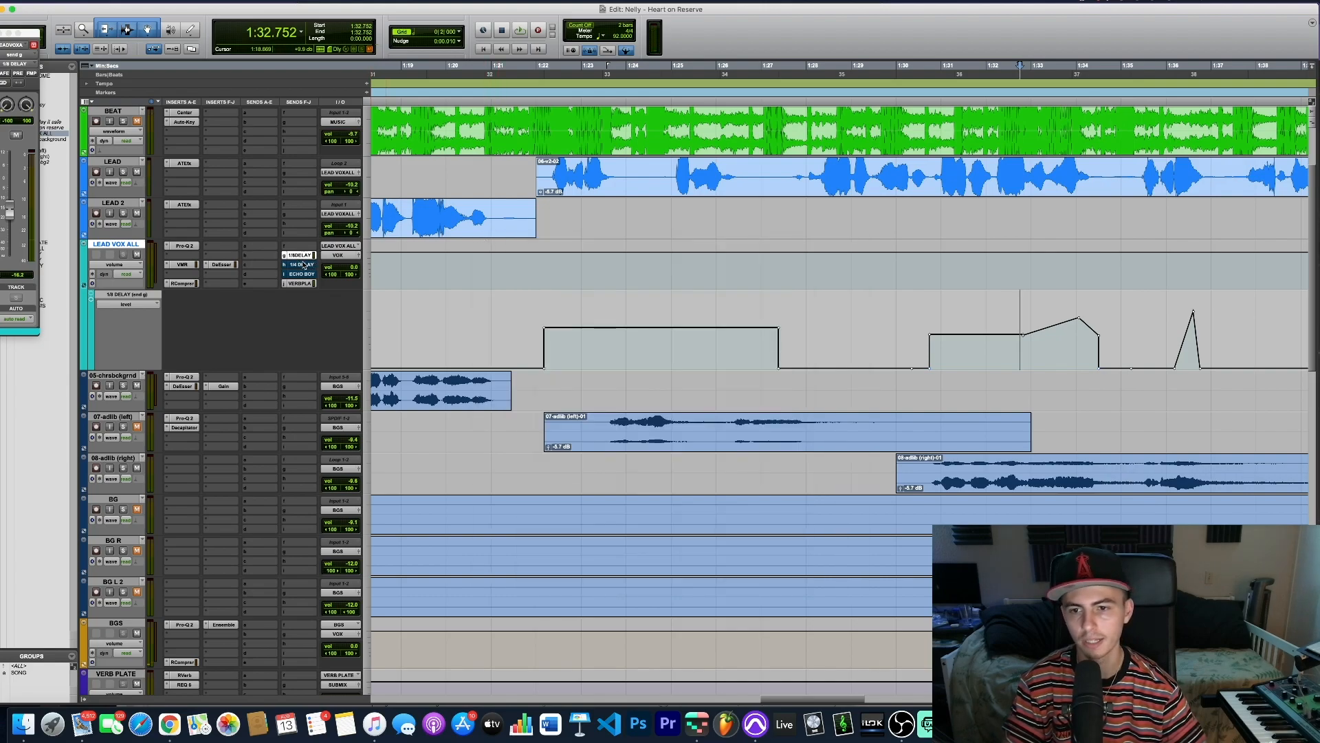
{"action": "left_click", "coordinate": [110, 308]}
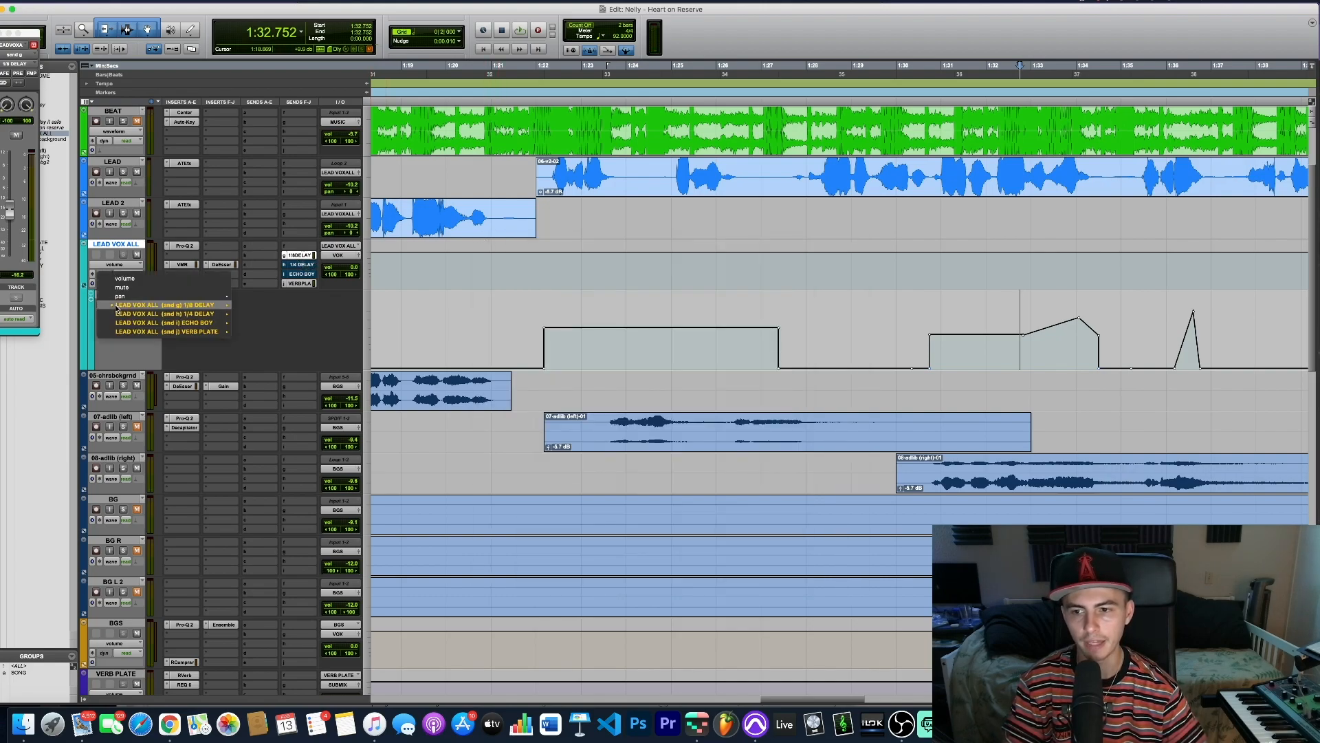
{"action": "left_click", "coordinate": [248, 316]}
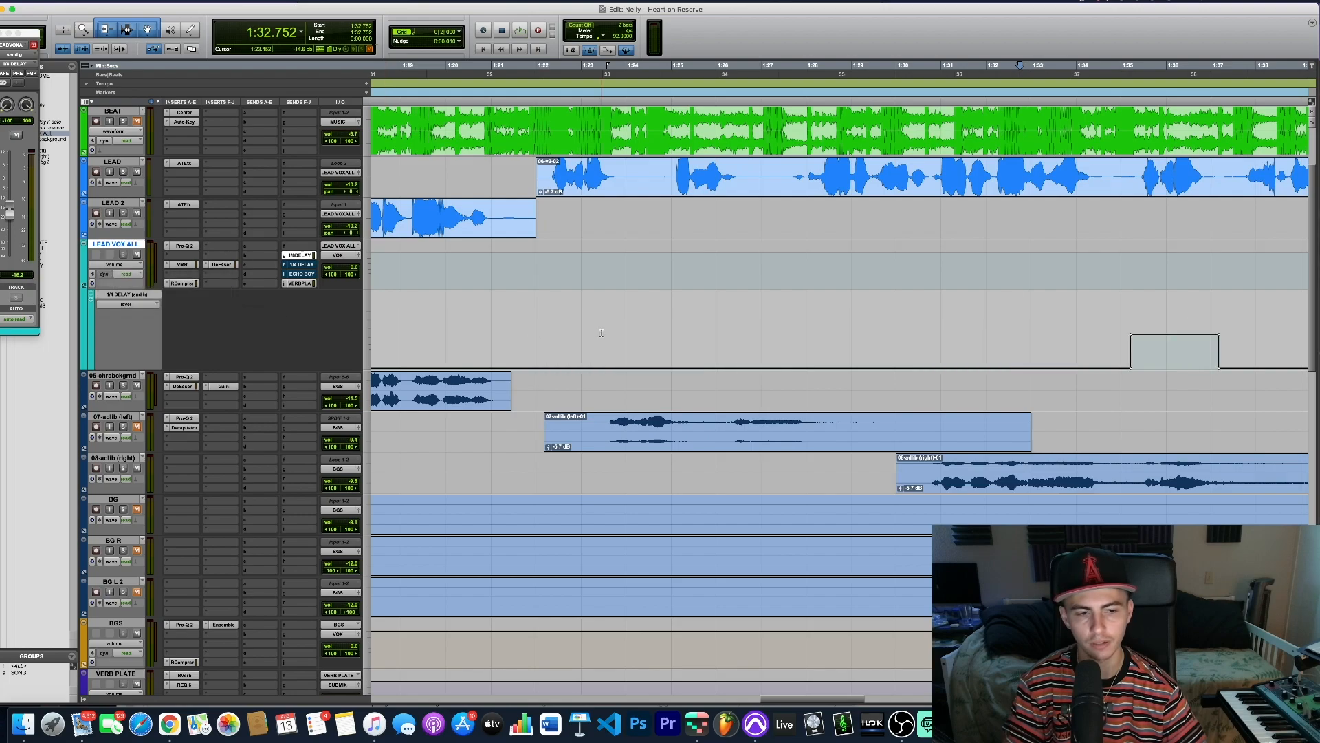
Play the lead vocal into the raised 1/4 DELAY send automation at about 1:35 and unmute the 1/4 DELAY send
{"action": "scroll", "coordinate": [601, 333], "scroll_direction": "right", "scroll_amount": 5}
{"action": "left_click", "coordinate": [908, 333]}
{"action": "key", "text": "space"}
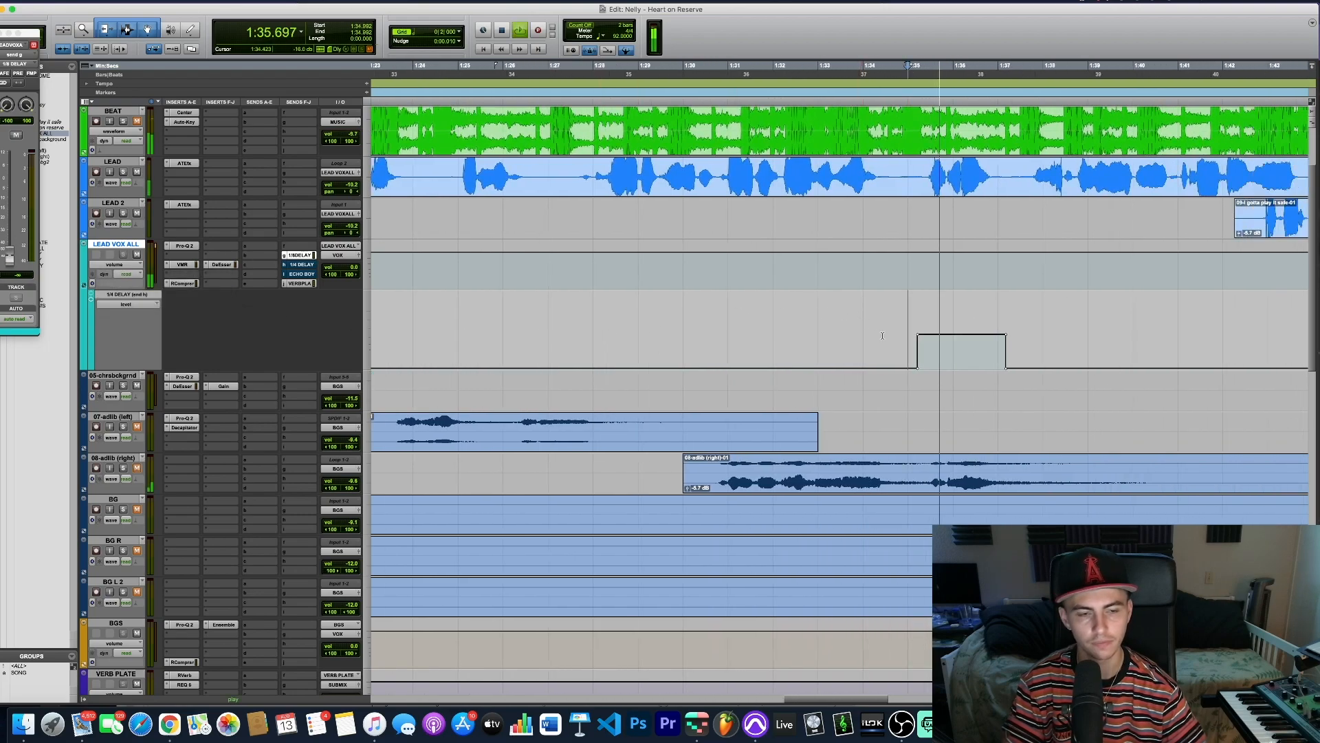
{"action": "key", "text": "space"}
{"action": "key", "text": "space"}
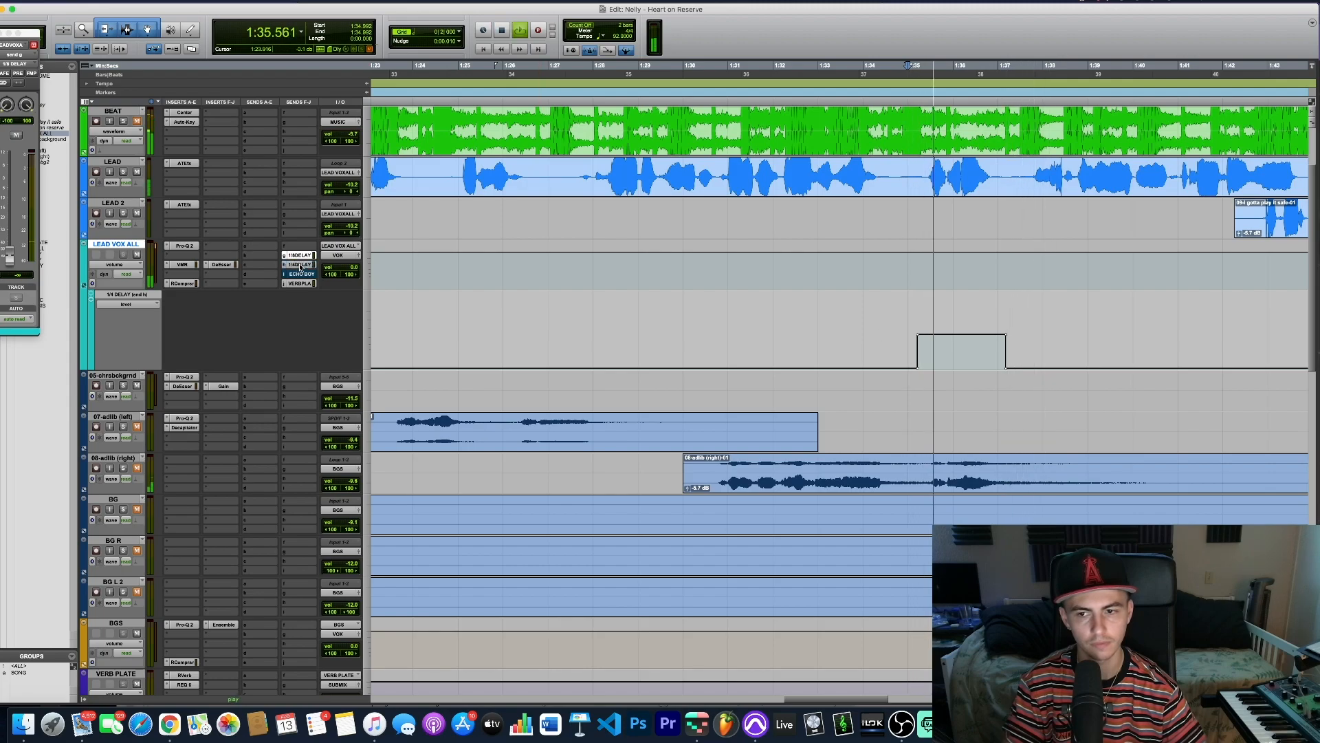
{"action": "key", "text": "space"}
Place the playback start at the raised 1/4 DELAY send block and examine the EchoBoy settings on the 1/4 DELAY track
{"action": "left_click", "coordinate": [919, 339]}
{"action": "left_click", "coordinate": [915, 339]}
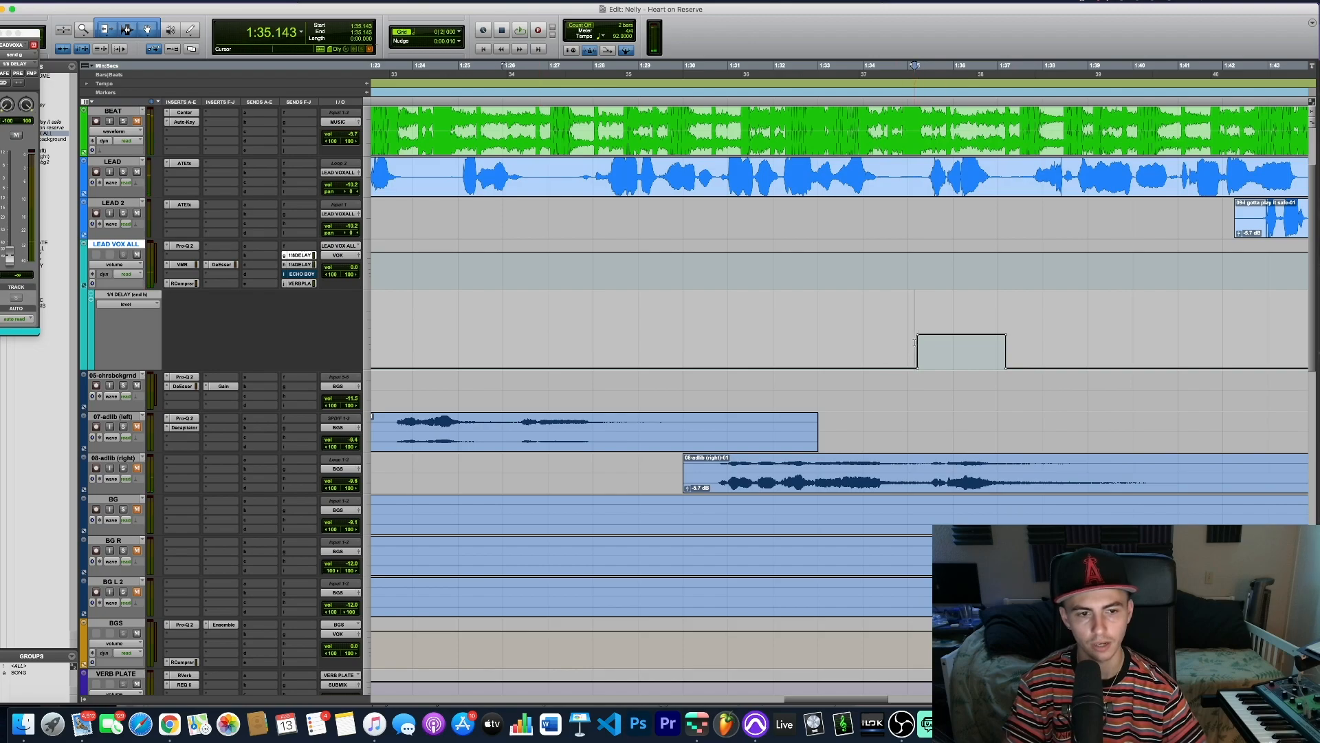
{"action": "scroll", "coordinate": [372, 495], "scroll_direction": "down", "scroll_amount": 5}
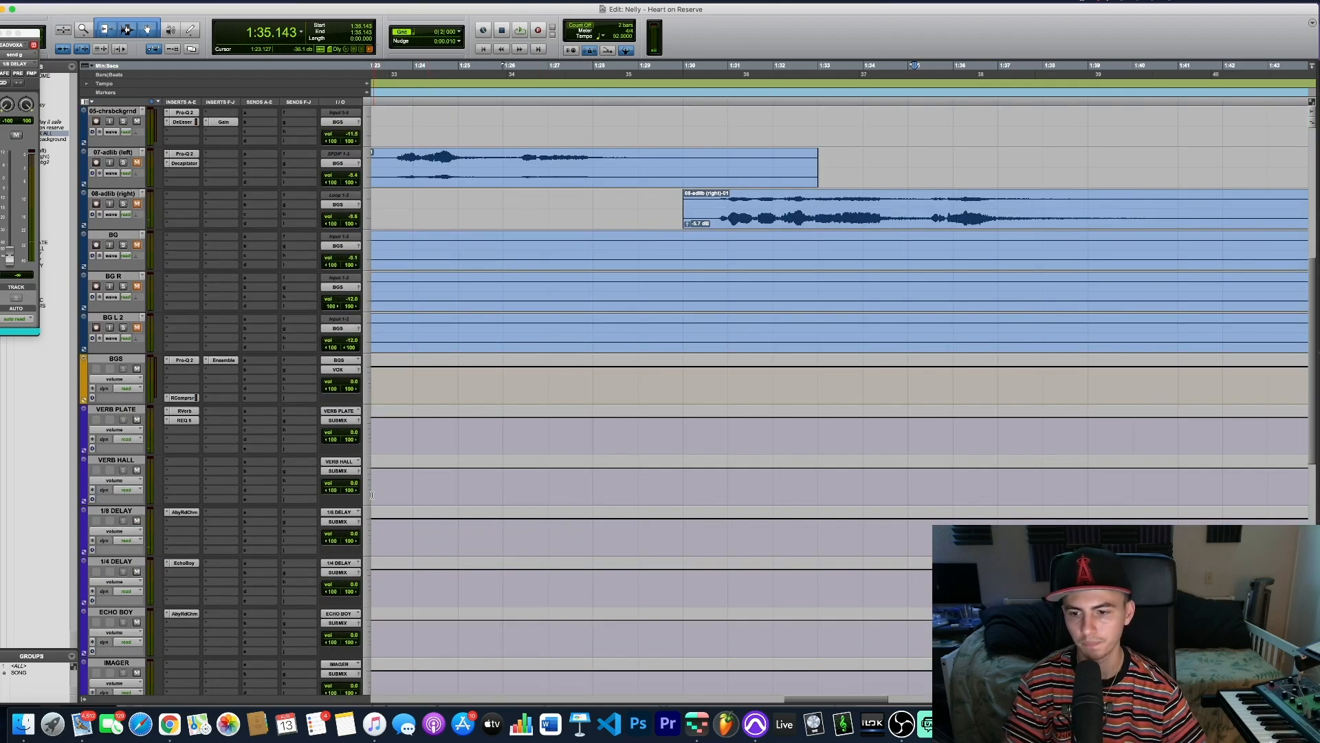
{"action": "left_click", "coordinate": [183, 563]}
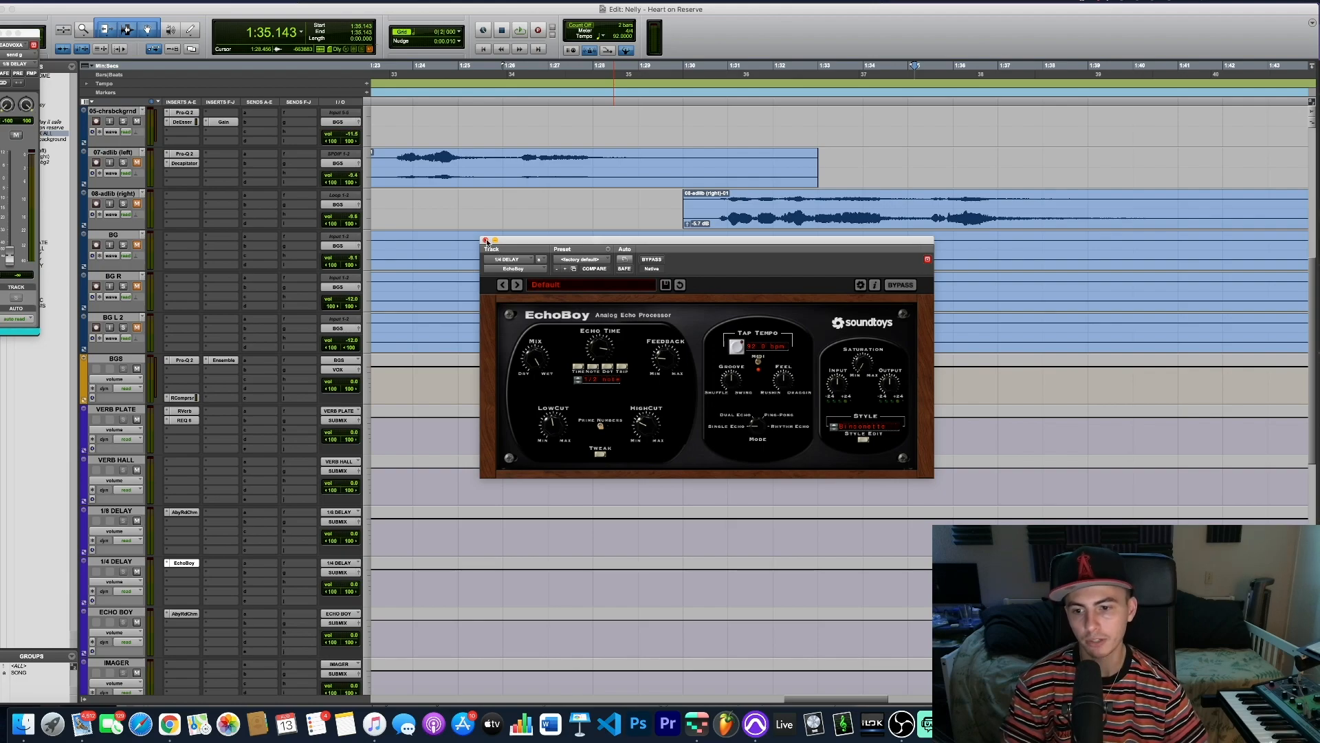
{"action": "left_click", "coordinate": [486, 241]}
Play the lead vocal from the start of the raised 1/4 DELAY send block until just past its end
{"action": "key", "text": "space"}
{"action": "scroll", "coordinate": [761, 467], "scroll_direction": "up", "scroll_amount": 5}
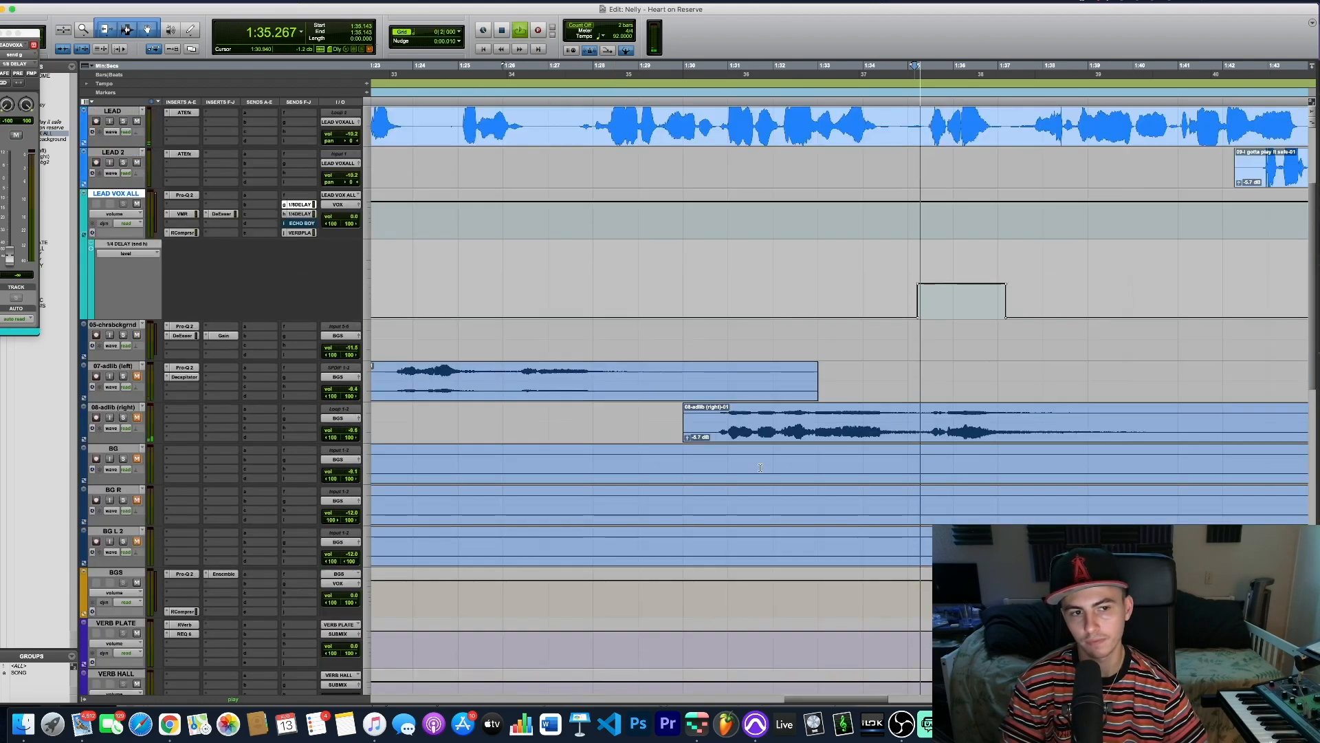
{"action": "scroll", "coordinate": [761, 467], "scroll_direction": "right", "scroll_amount": 5}
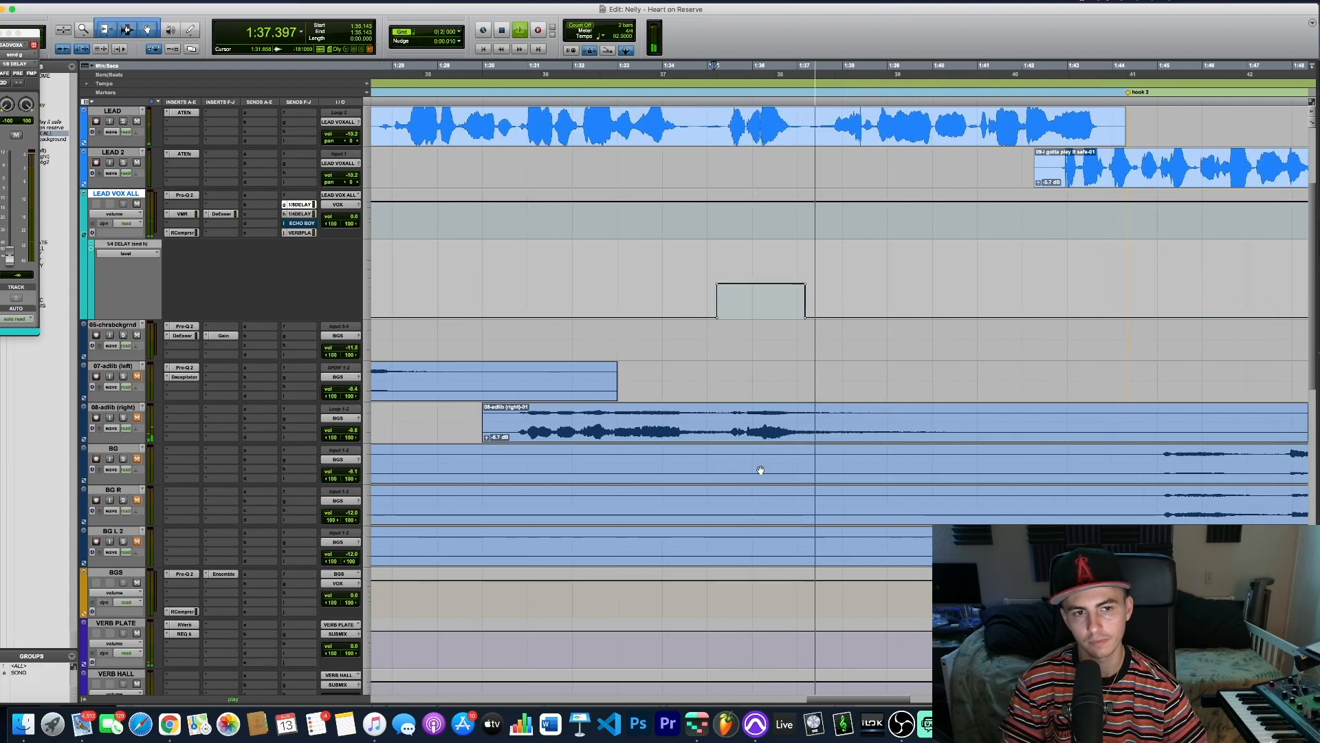
{"action": "key", "text": "space"}
Unmute the ECHO BOY send, show its level in the LEAD VOX ALL automation lane and place the playback start at about 1:42
{"action": "left_click", "coordinate": [311, 227]}
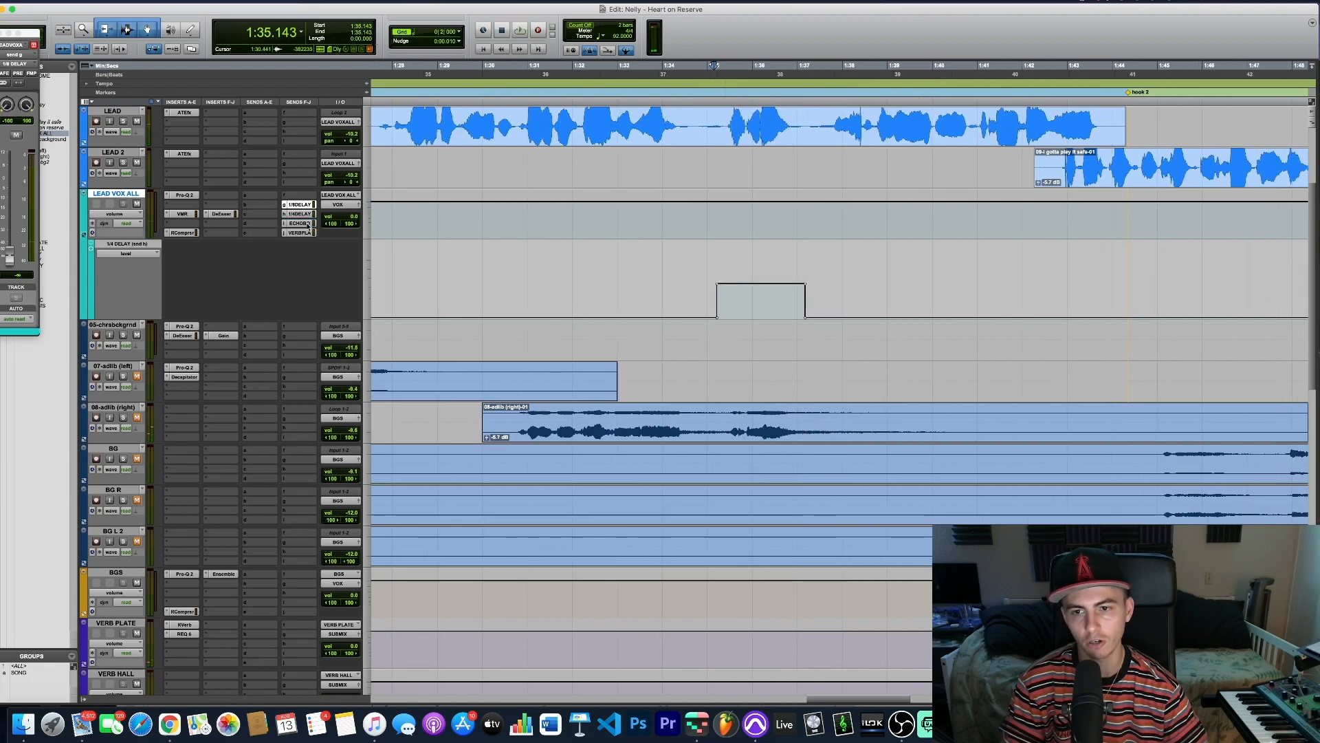
{"action": "left_click", "coordinate": [115, 214]}
{"action": "left_click", "coordinate": [204, 266]}
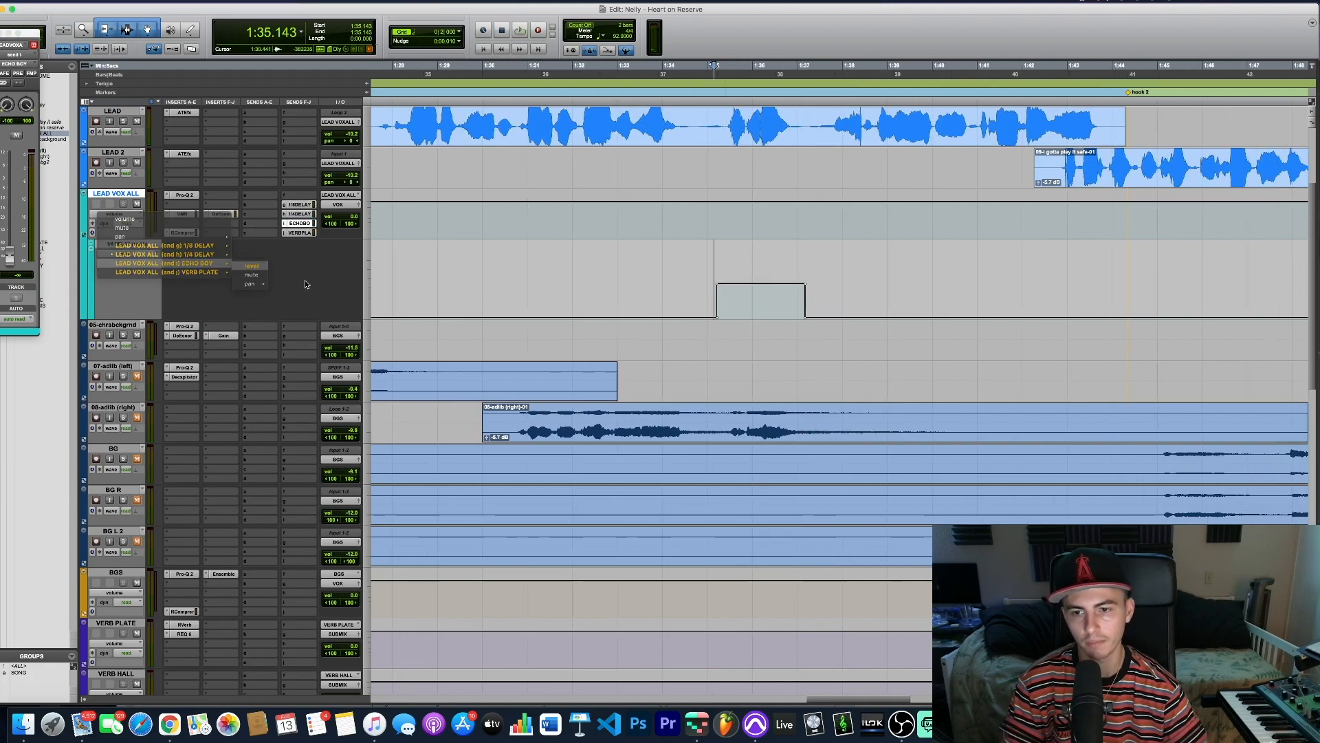
{"action": "scroll", "coordinate": [602, 362], "scroll_direction": "right", "scroll_amount": 6}
{"action": "left_click", "coordinate": [730, 275]}
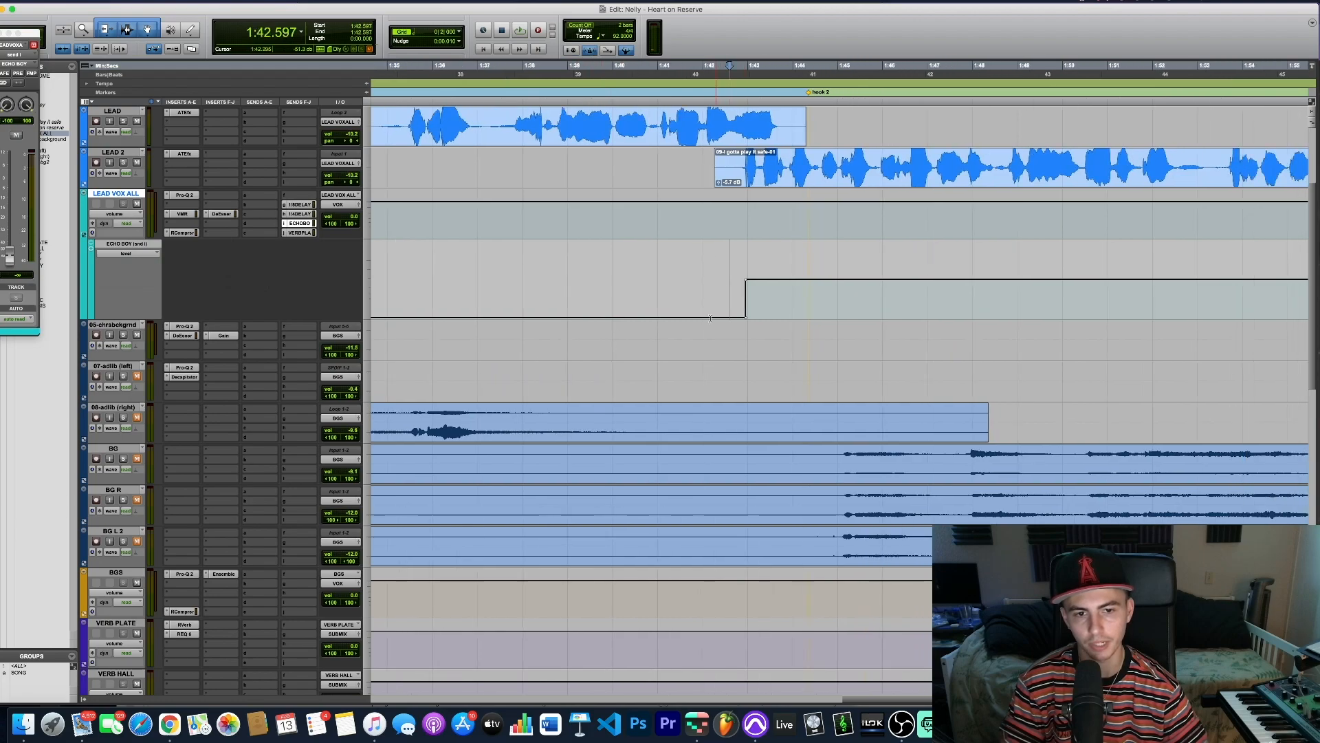
Open Abbey Road Chambers on the ECHO BOY track and choose Billy Bush's Stone Slap factory preset
{"action": "scroll", "coordinate": [185, 575], "scroll_direction": "down", "scroll_amount": 5}
{"action": "left_click", "coordinate": [184, 572]}
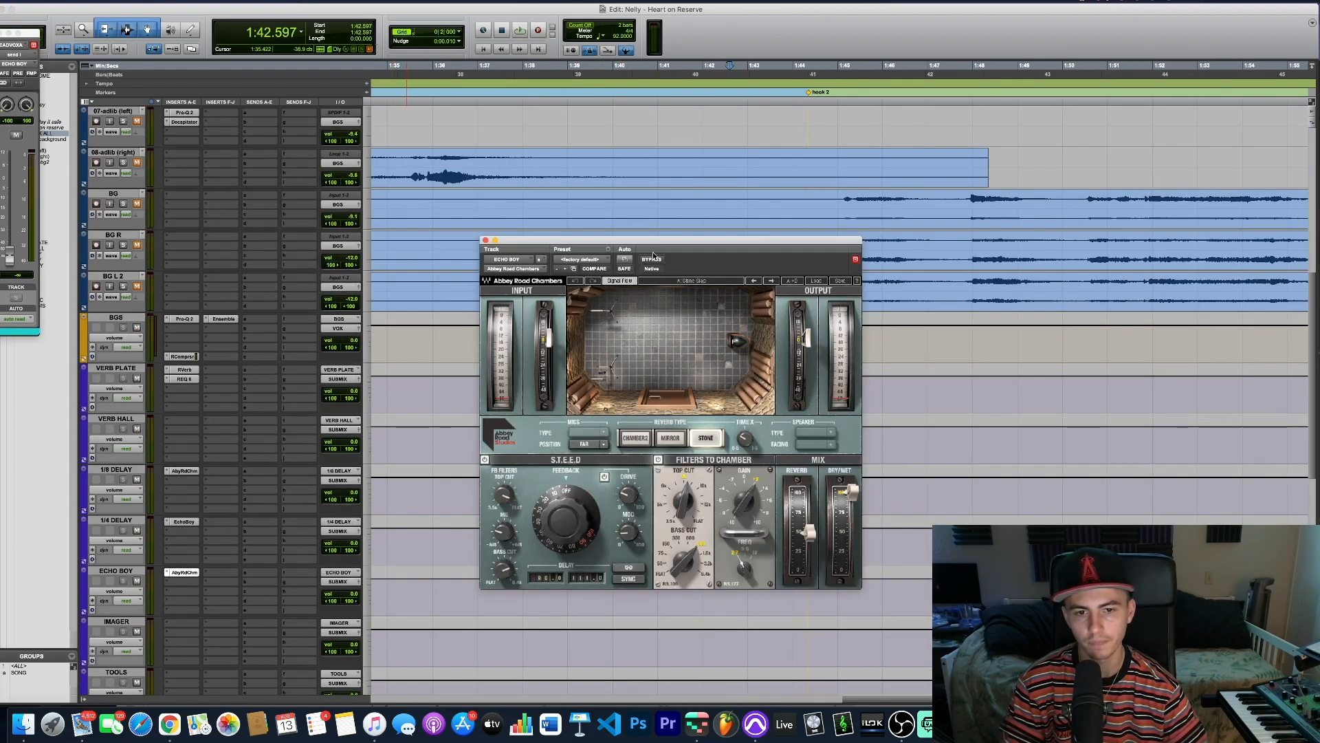
{"action": "left_click", "coordinate": [818, 281]}
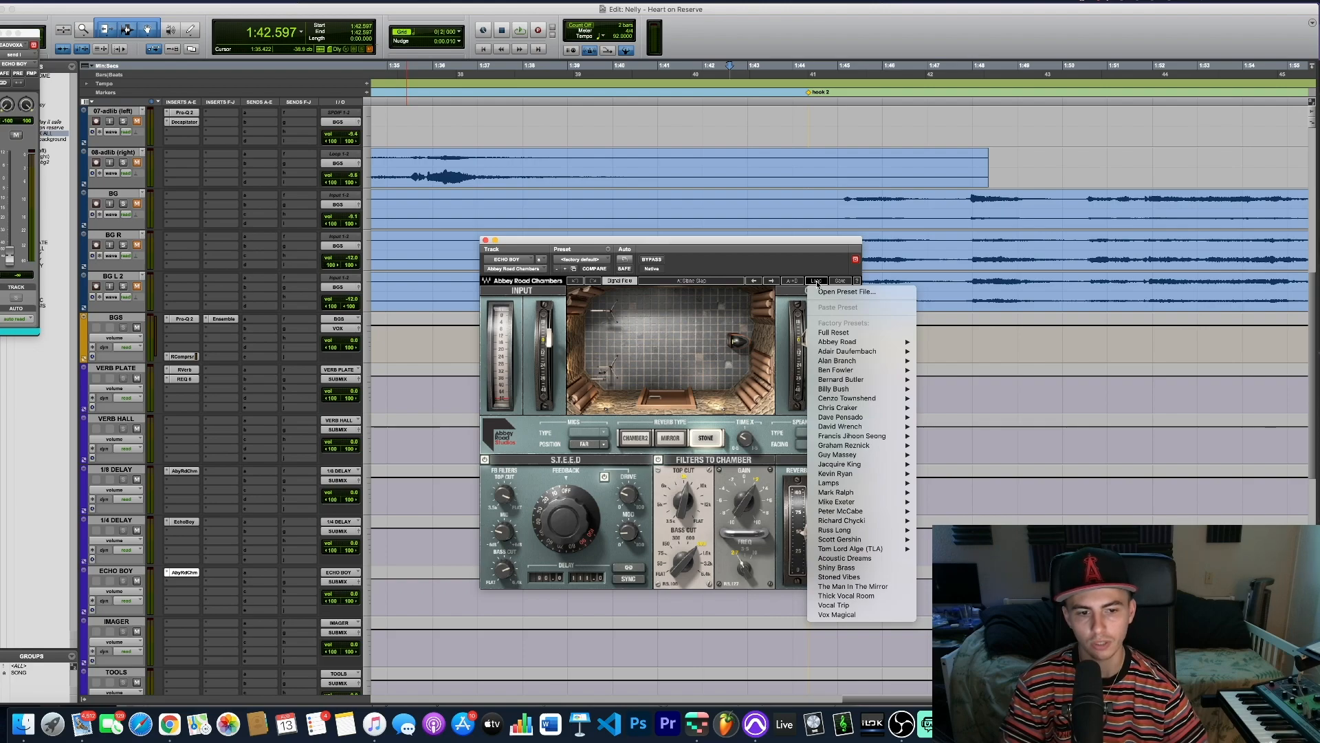
{"action": "mouse_move", "coordinate": [852, 389]}
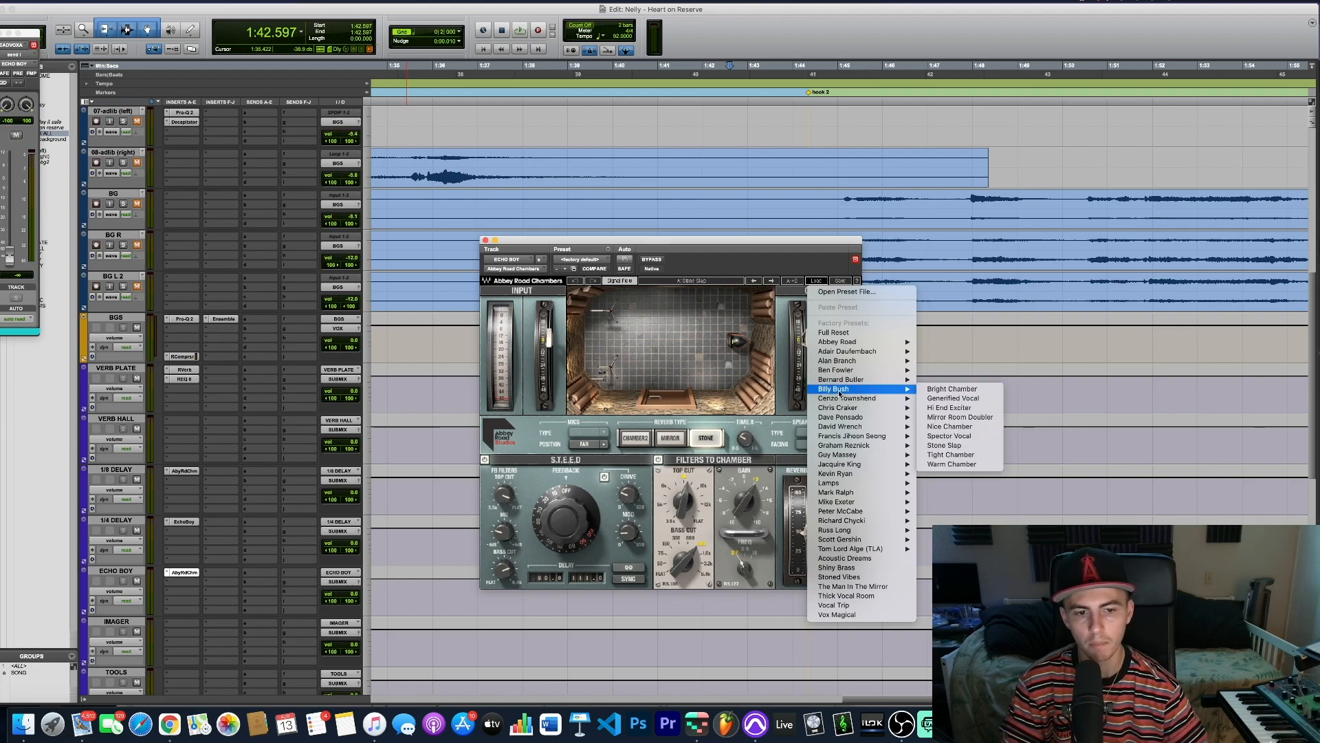
{"action": "left_click", "coordinate": [961, 445]}
Close the Abbey Road Chambers window and examine the raised ECHO BOY send automation over the hook and hook 2
{"action": "scroll", "coordinate": [912, 422], "scroll_direction": "up", "scroll_amount": 5}
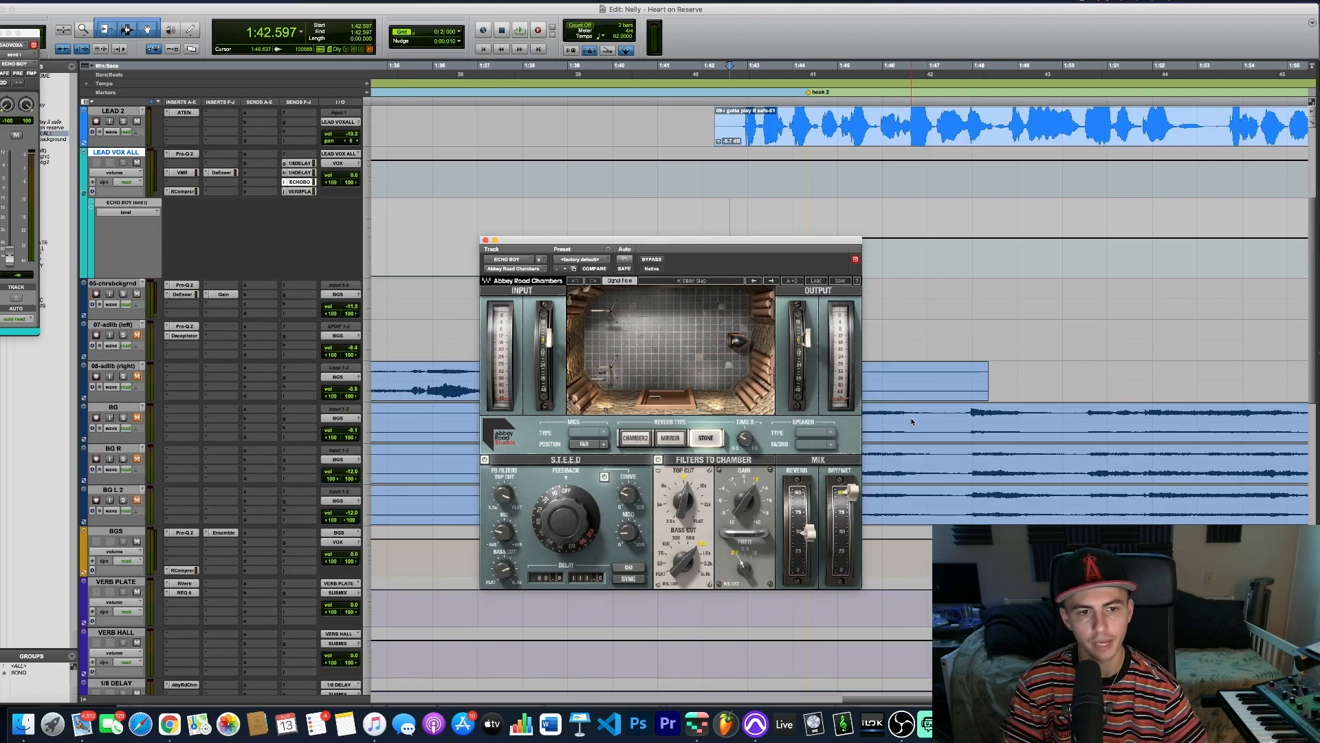
{"action": "scroll", "coordinate": [922, 289], "scroll_direction": "right", "scroll_amount": 1}
{"action": "key", "text": "r"}
{"action": "key", "text": "r"}
{"action": "key", "text": "r"}
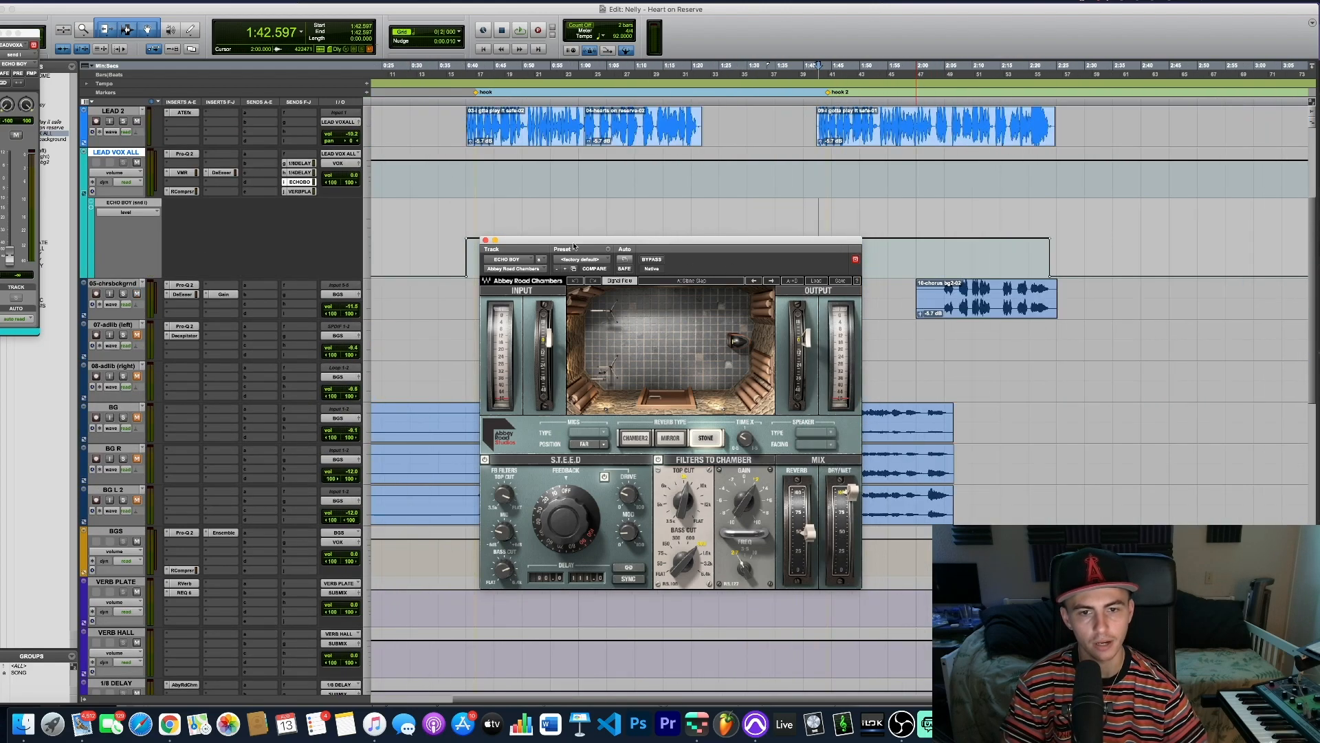
{"action": "left_click", "coordinate": [487, 240]}
{"action": "scroll", "coordinate": [812, 293], "scroll_direction": "up", "scroll_amount": 1}
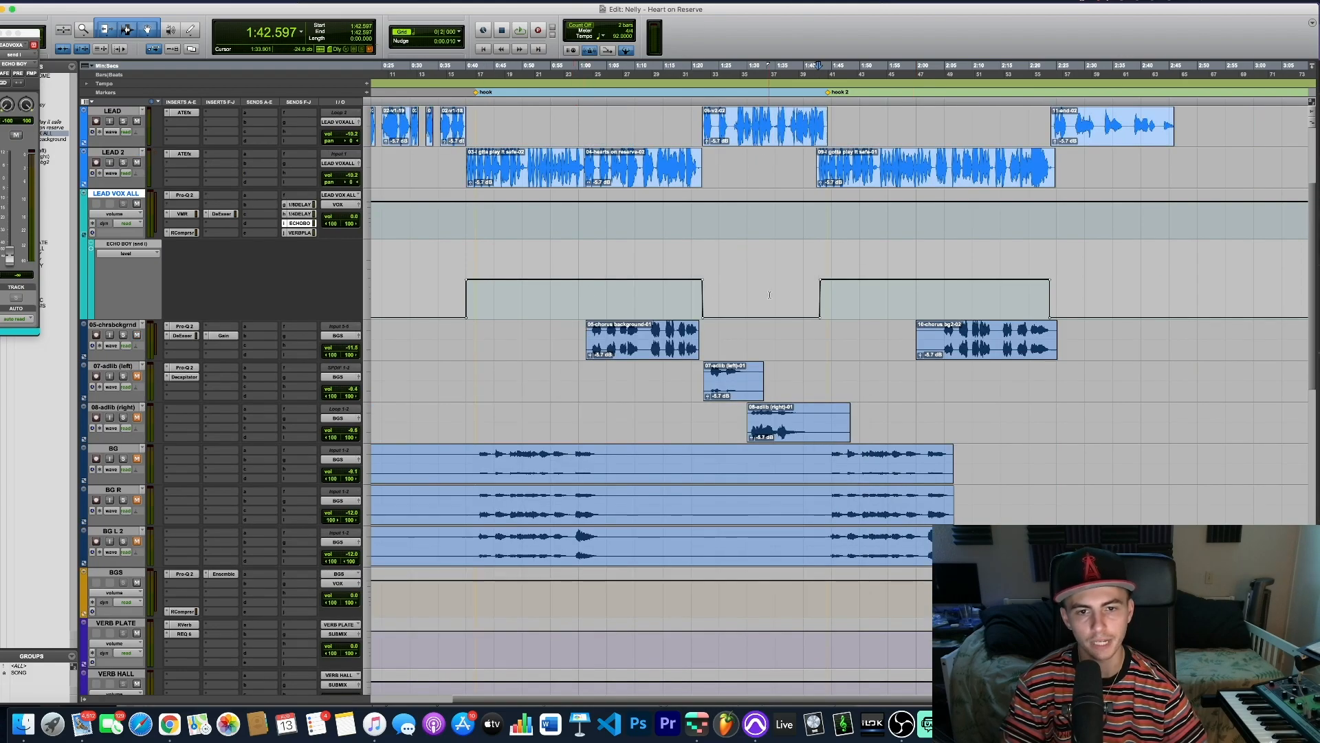
{"action": "left_click_drag", "start_coordinate": [817, 284], "coordinate": [1085, 275]}
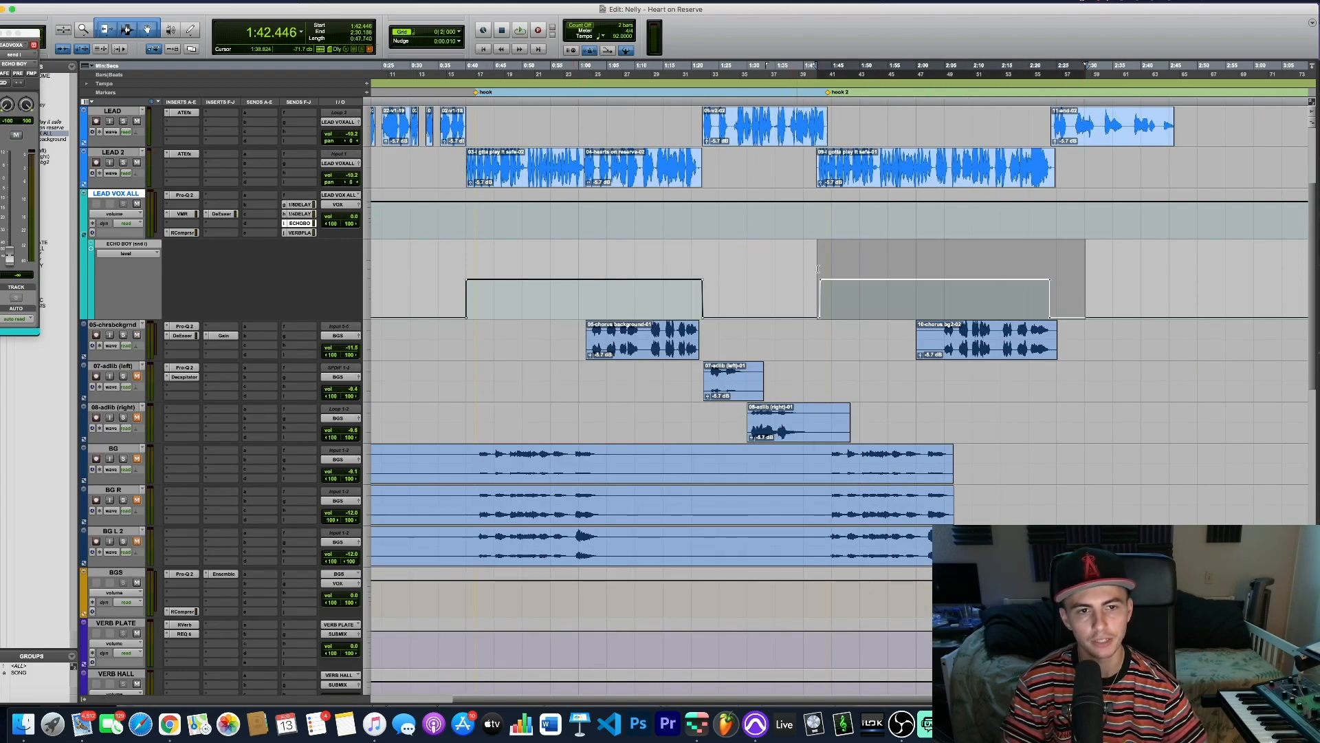
{"action": "left_click", "coordinate": [829, 294]}
{"action": "left_click", "coordinate": [475, 294]}
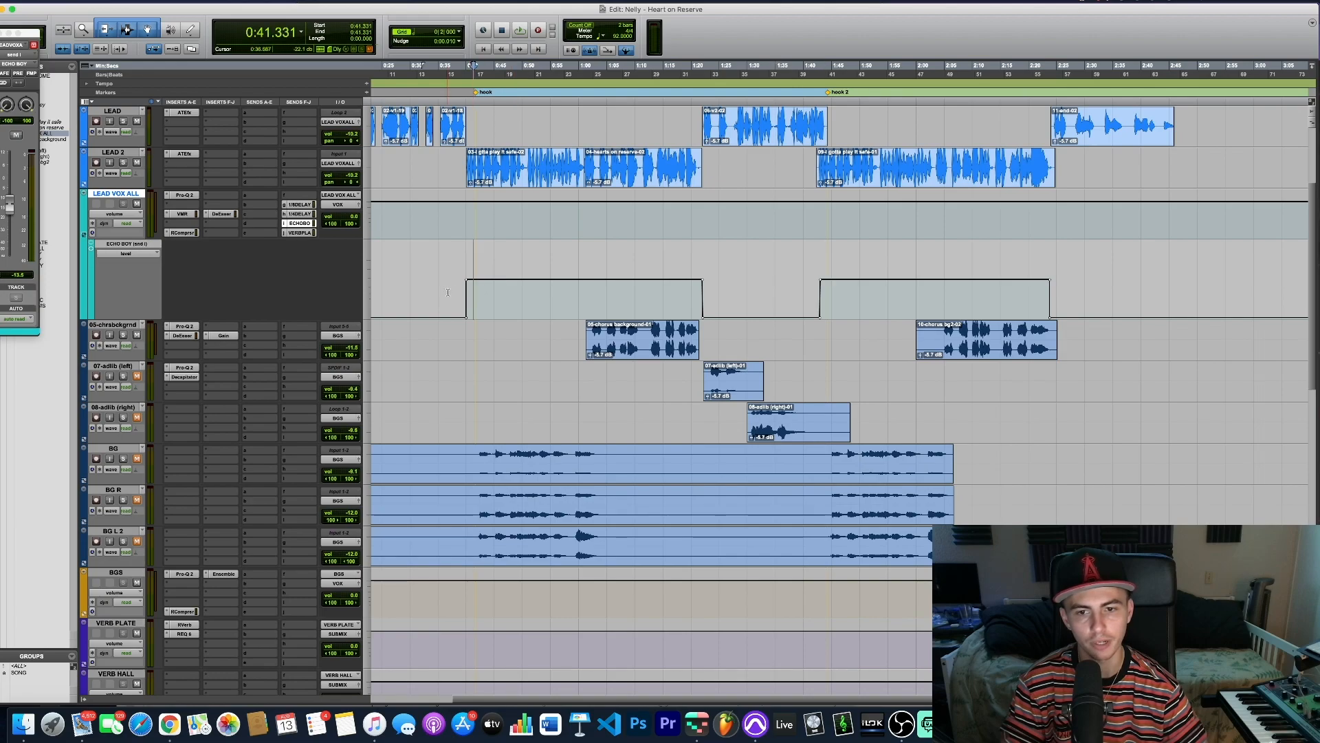
Play hook 2 from the start of the second raised ECHO BOY send block, at about 1:42
{"action": "left_click", "coordinate": [819, 292]}
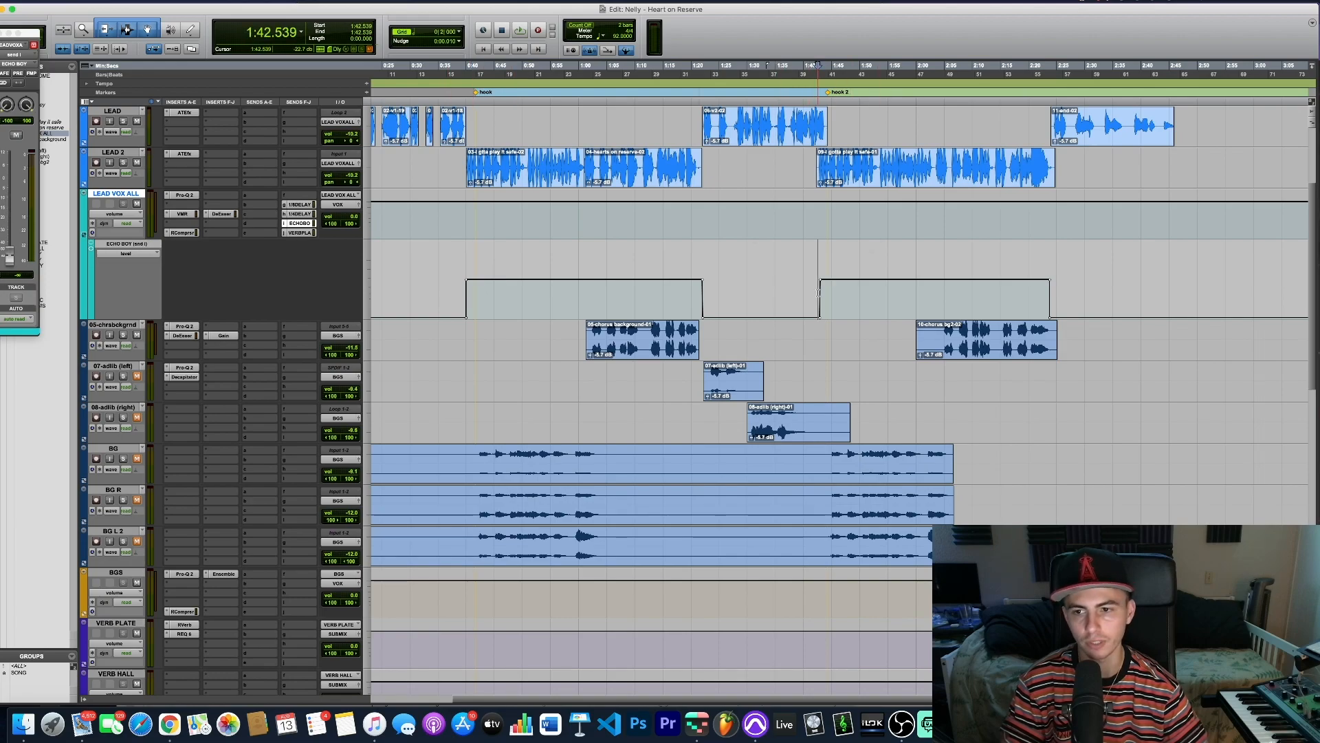
{"action": "key", "text": "space"}
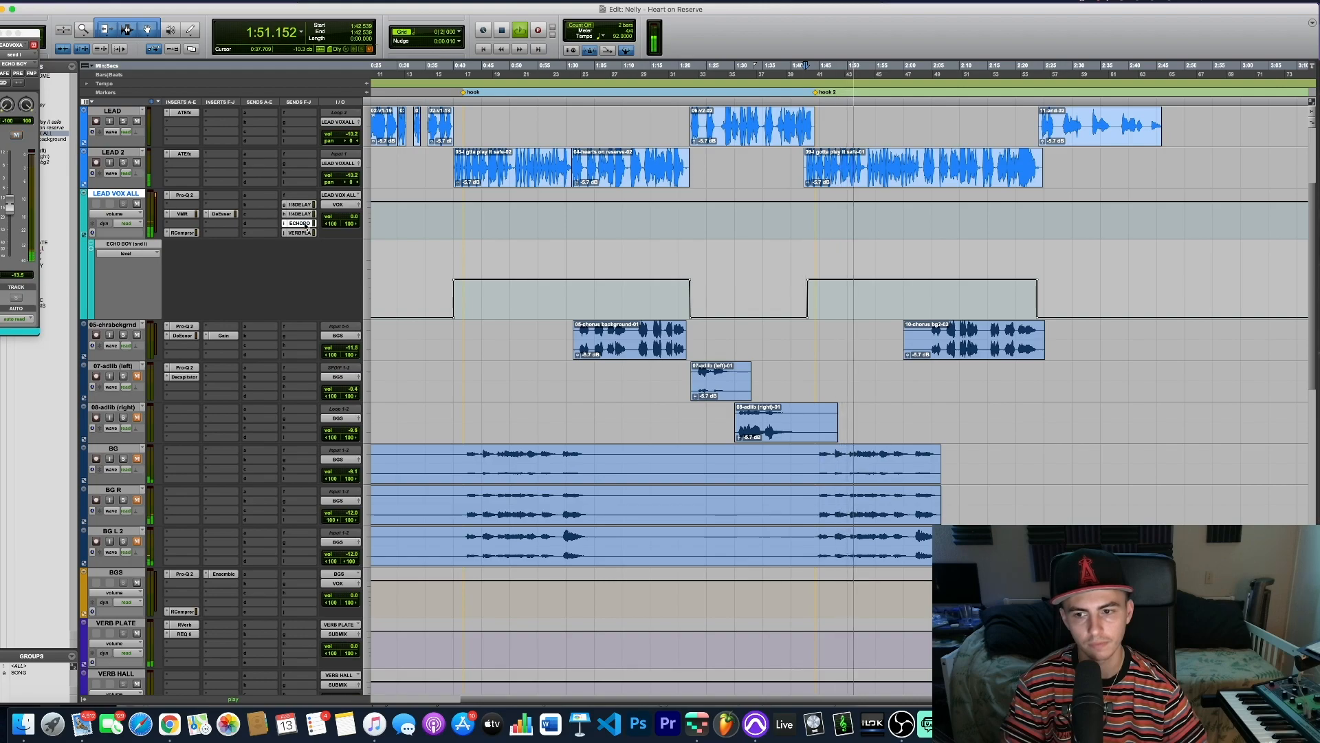
{"action": "key", "text": "space"}
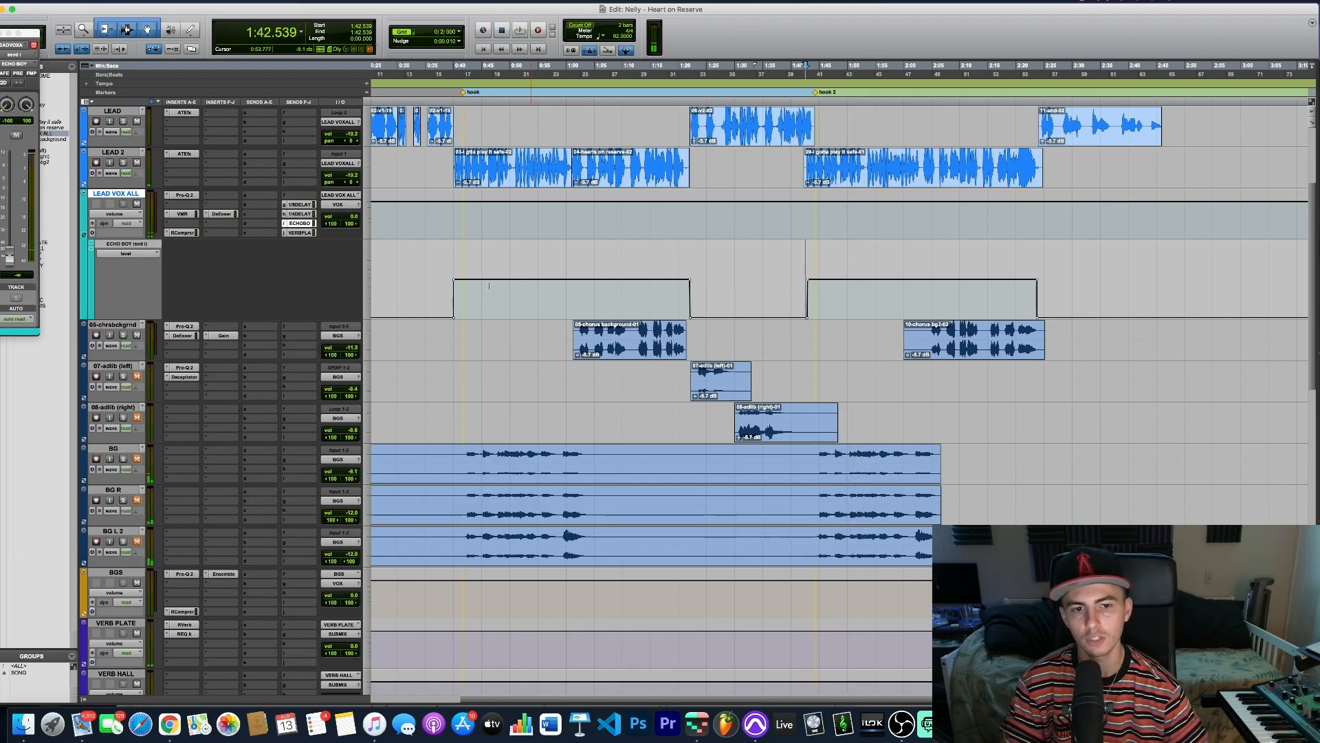
Examine the Abbey Road Chambers settings on the ECHO BOY track again and close the plug-in window
{"action": "scroll", "coordinate": [744, 324], "scroll_direction": "right", "scroll_amount": 1}
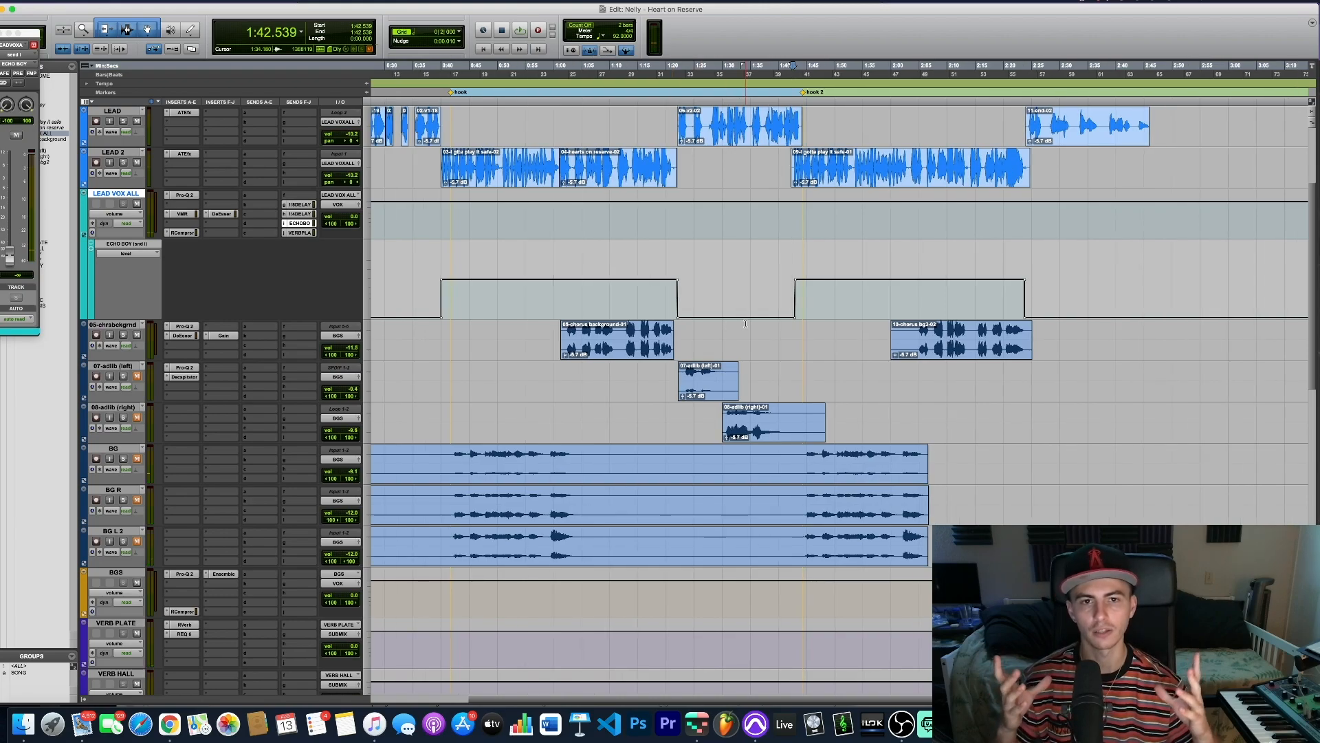
{"action": "scroll", "coordinate": [143, 577], "scroll_direction": "down", "scroll_amount": 6}
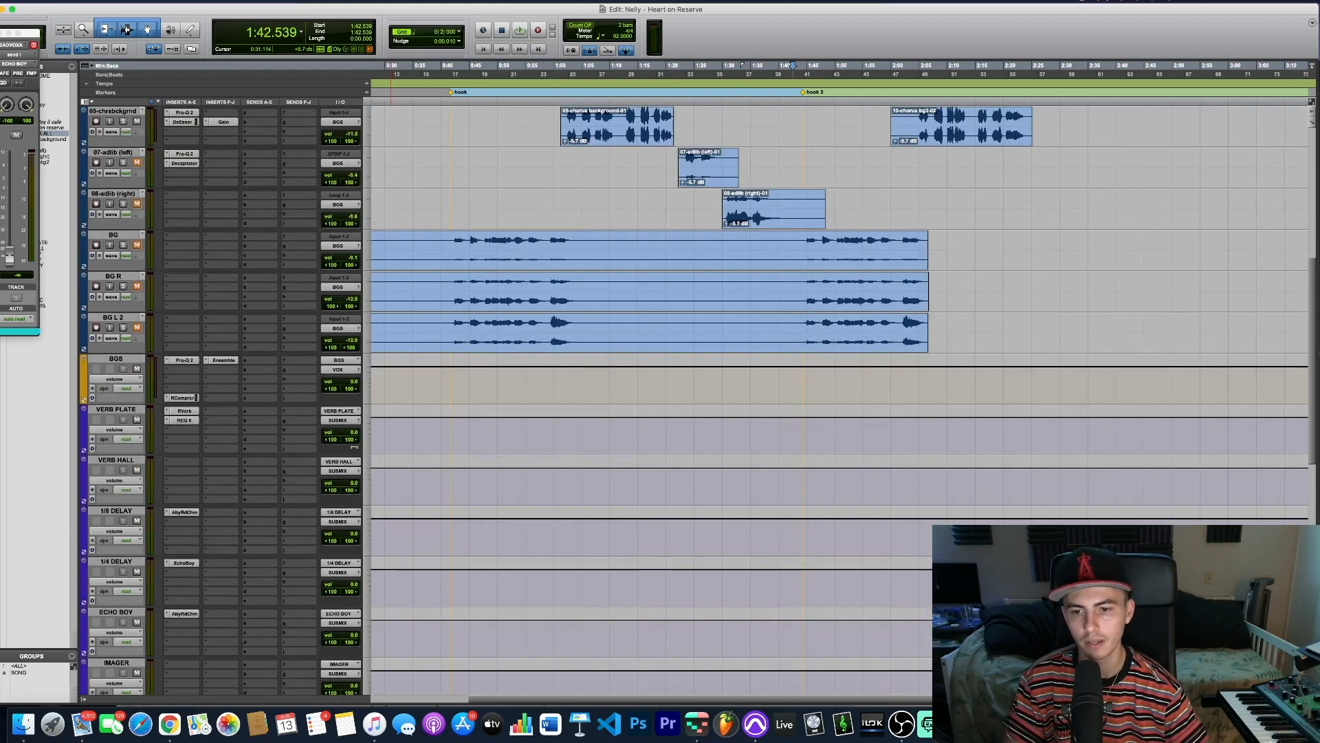
{"action": "left_click", "coordinate": [183, 573]}
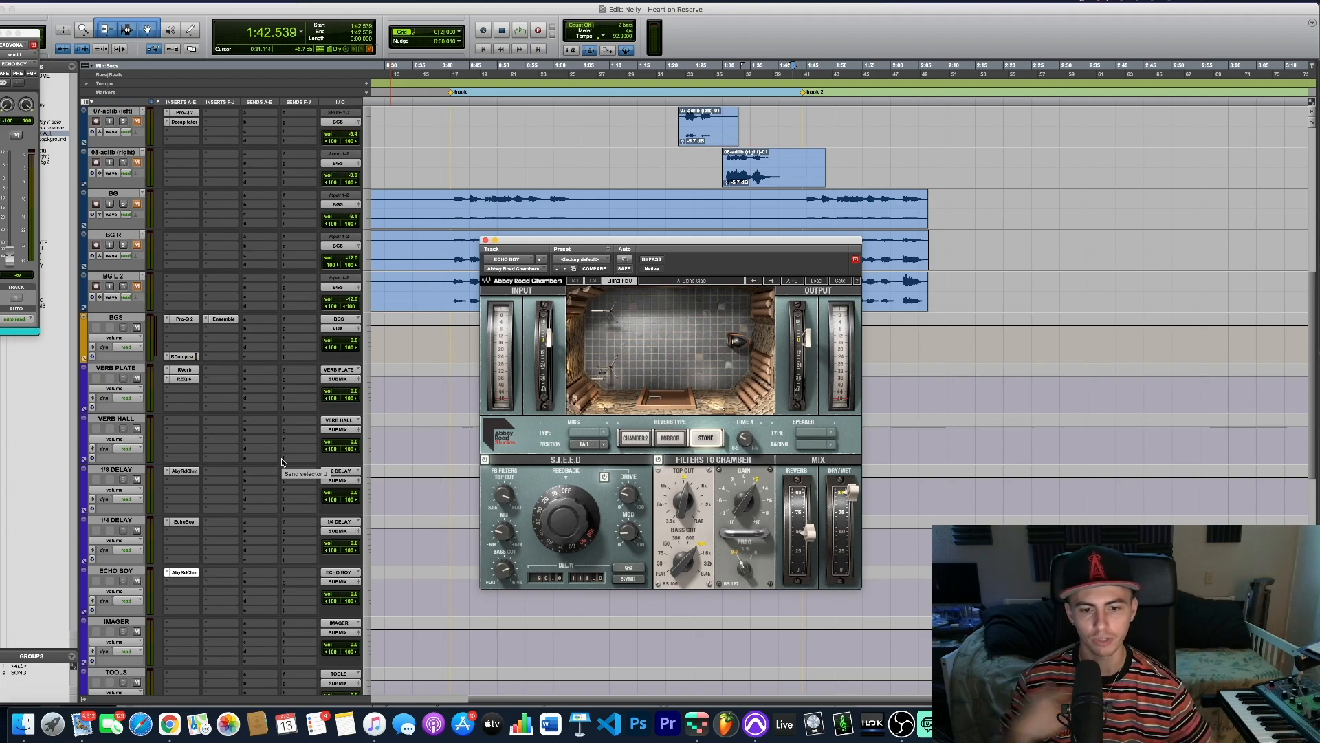
{"action": "left_click", "coordinate": [486, 240]}
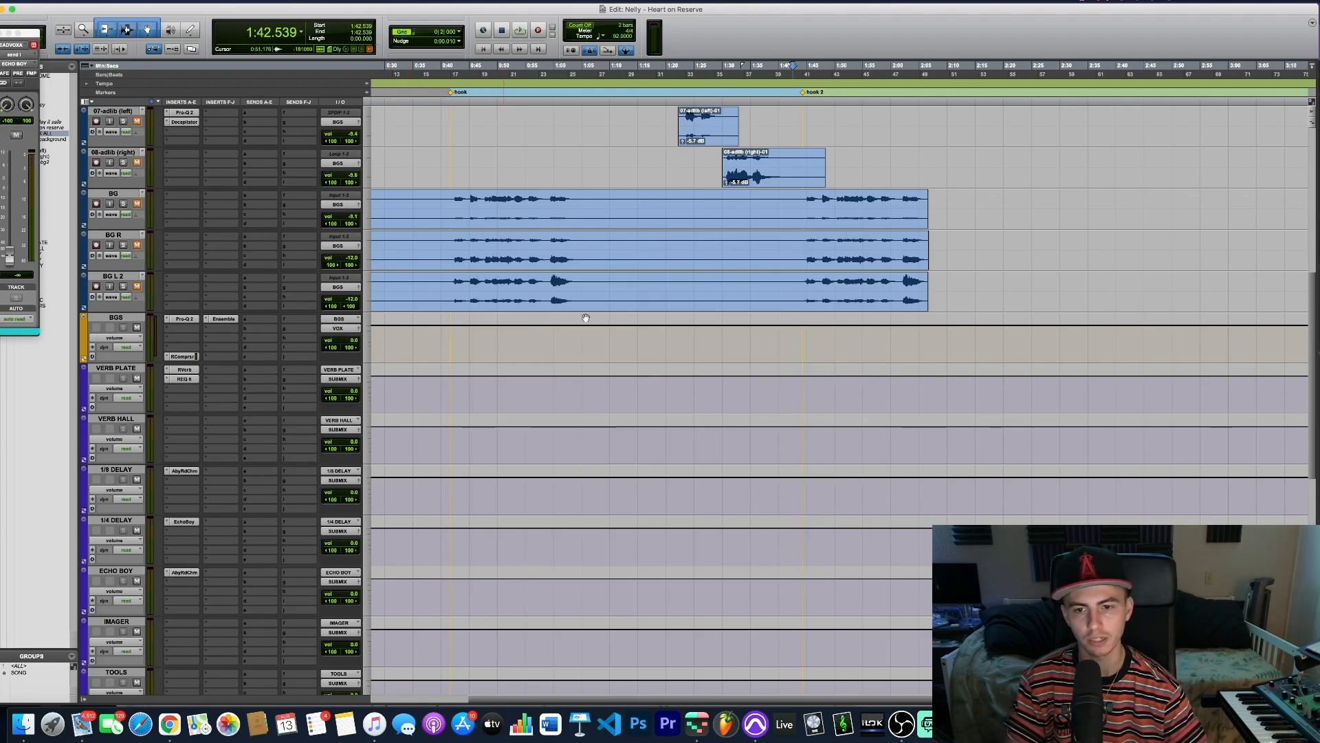
Select the raised ECHO BOY send automation over hook 2, from about 1:42 to 2:23
{"action": "scroll", "coordinate": [703, 457], "scroll_direction": "up", "scroll_amount": 5}
{"action": "scroll", "coordinate": [608, 421], "scroll_direction": "right", "scroll_amount": 1}
{"action": "scroll", "coordinate": [608, 421], "scroll_direction": "down", "scroll_amount": 10}
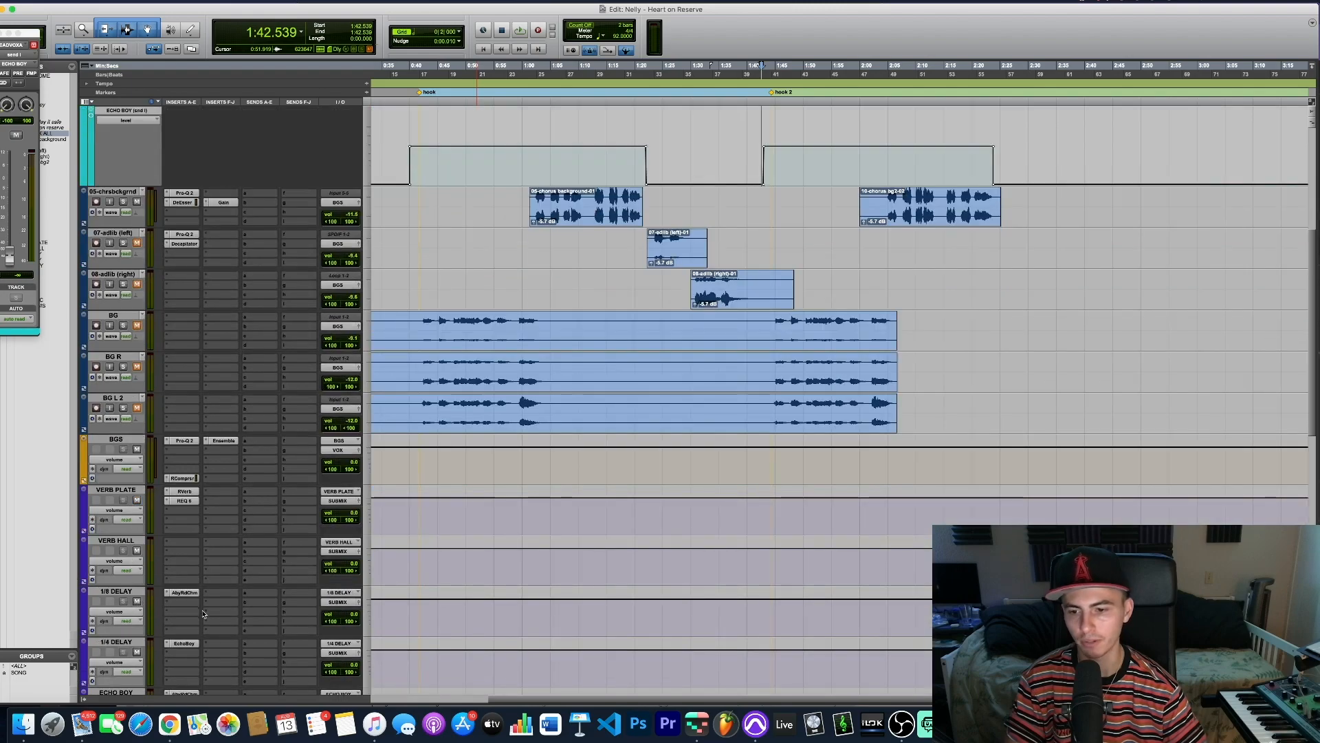
{"action": "scroll", "coordinate": [795, 403], "scroll_direction": "up", "scroll_amount": 11}
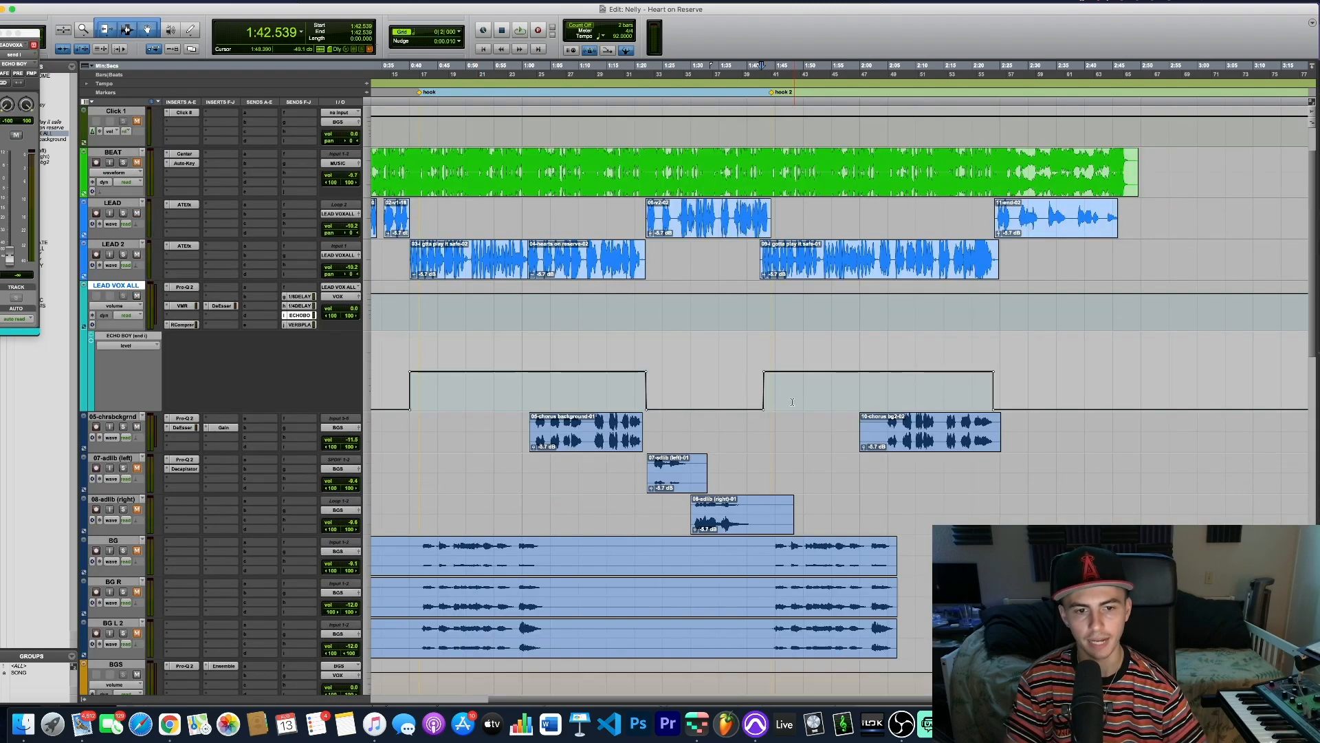
{"action": "left_click_drag", "start_coordinate": [764, 388], "coordinate": [994, 389]}
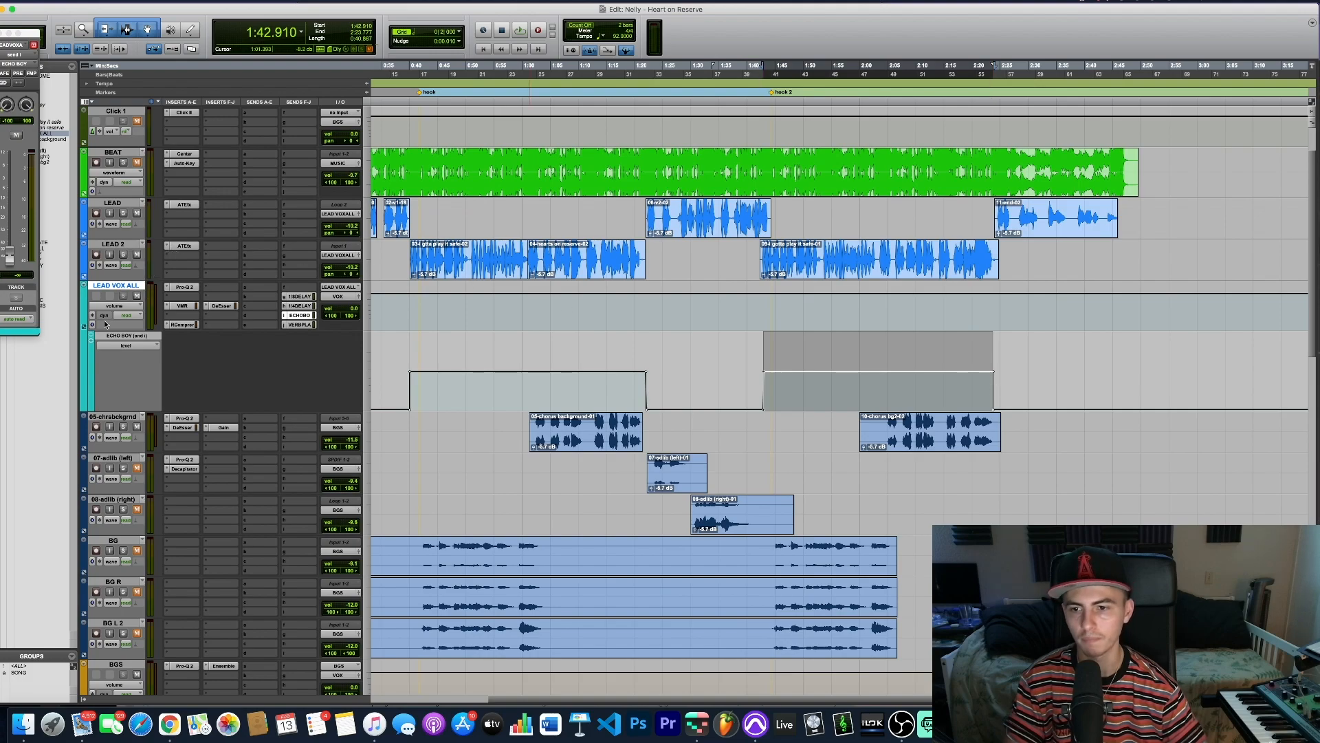
Close the ECHO BOY send window and hide the automation lane under LEAD VOX ALL
{"action": "left_click", "coordinate": [297, 316]}
{"action": "left_click", "coordinate": [298, 316]}
{"action": "left_click", "coordinate": [298, 316]}
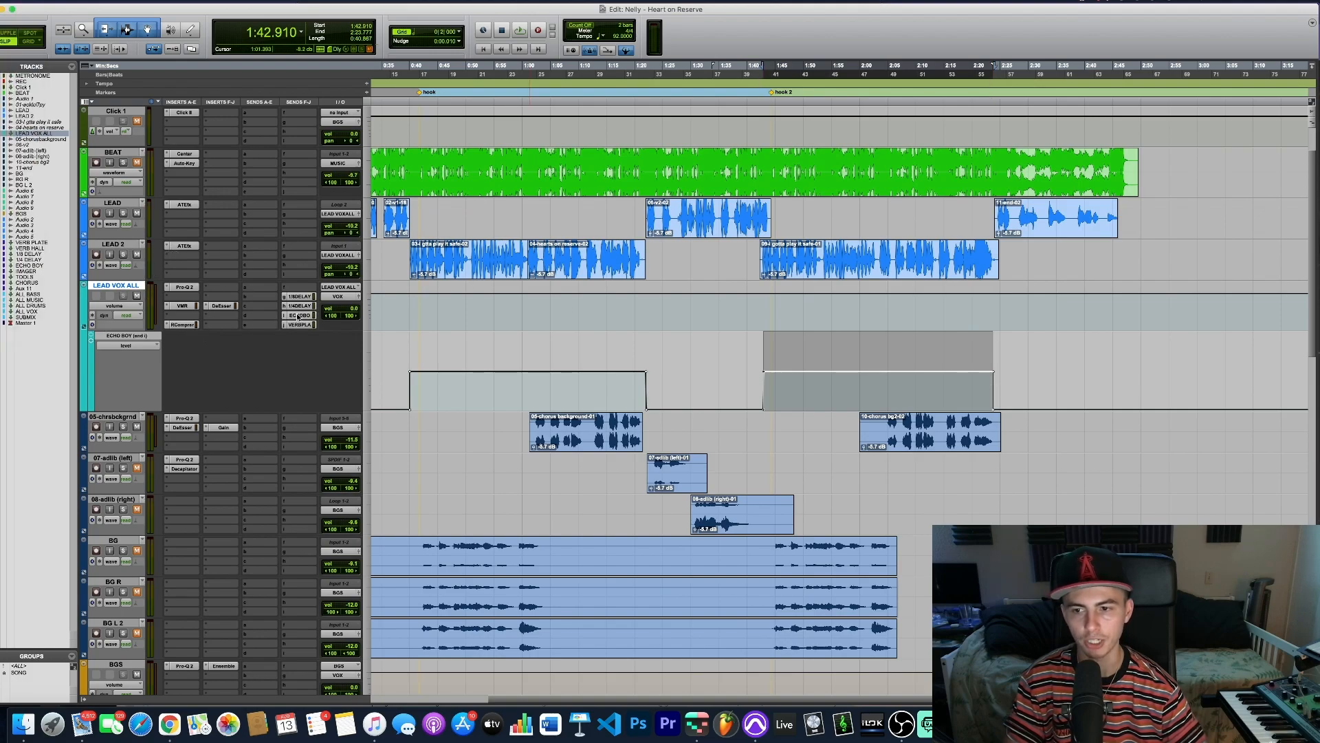
{"action": "left_click", "coordinate": [84, 327]}
Select the first-hook section of BG, BG R and BG L 2, about 0:42 to 1:03, solo those tracks and play it
{"action": "scroll", "coordinate": [700, 362], "scroll_direction": "left", "scroll_amount": 5}
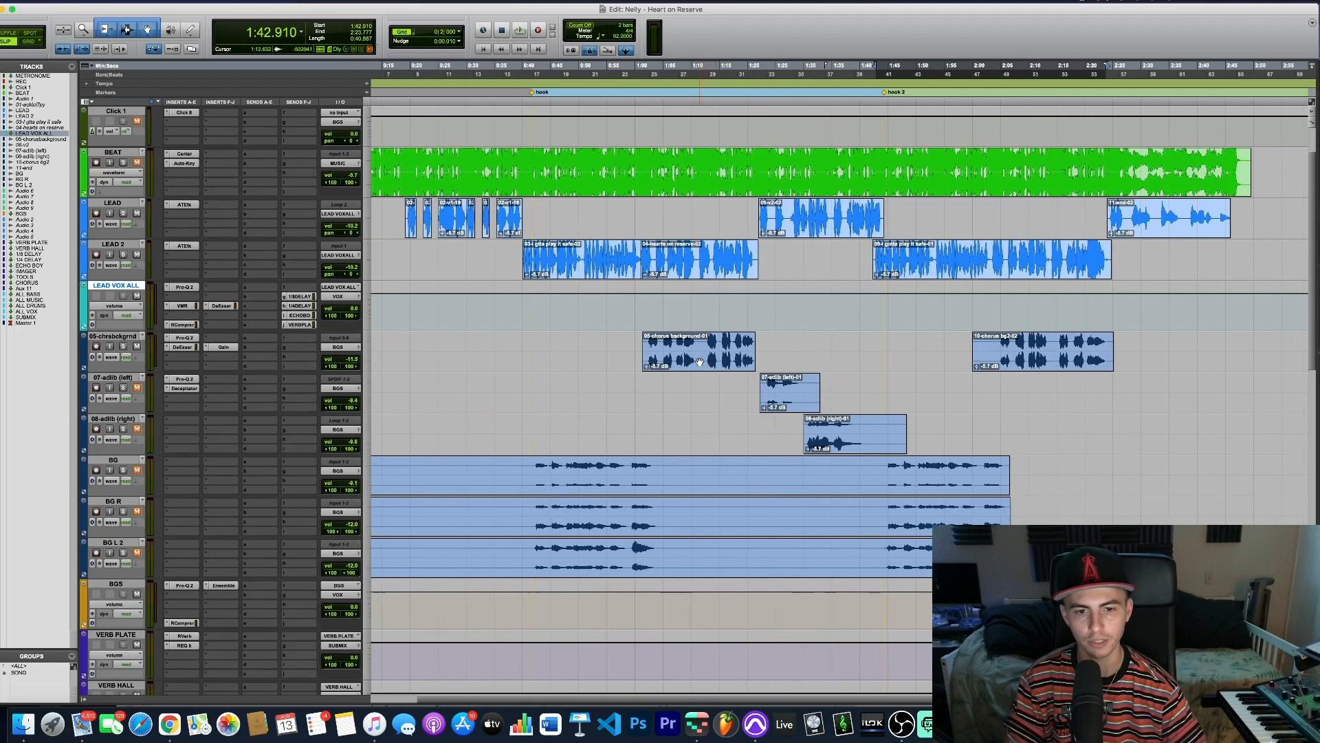
{"action": "left_click_drag", "start_coordinate": [567, 469], "coordinate": [684, 566]}
{"action": "key", "text": "shift+s"}
{"action": "key", "text": "space"}
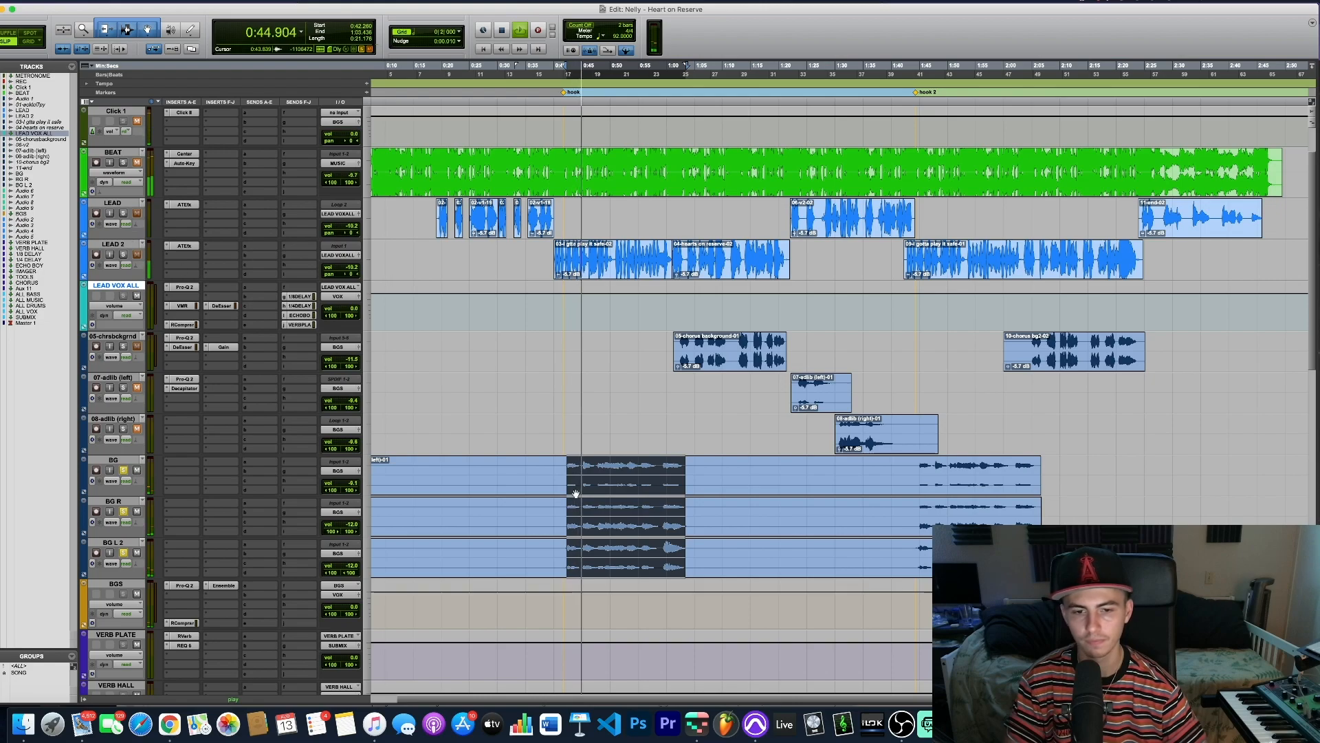
{"action": "key", "text": "space"}
Select the BGS track, examine the EQ curve of its FabFilter Pro-Q 2 and close the plug-in window
{"action": "left_click", "coordinate": [136, 586]}
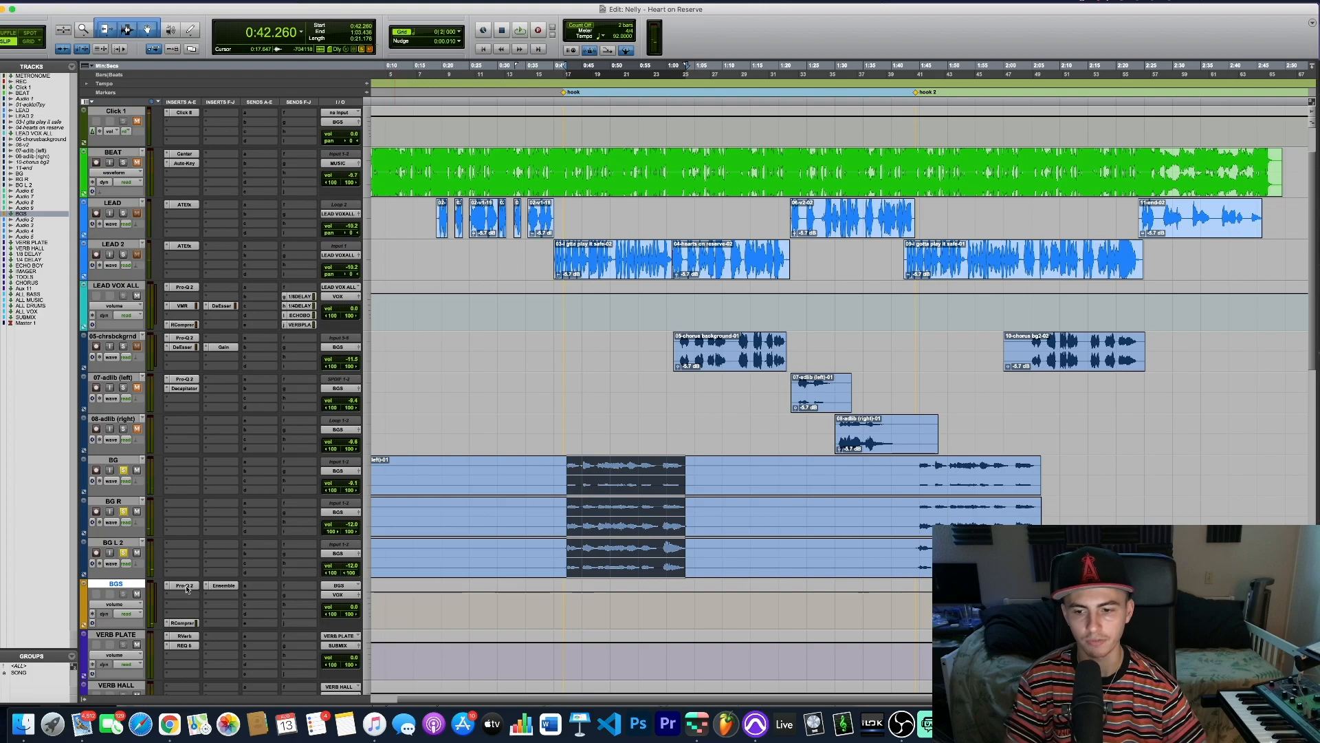
{"action": "left_click", "coordinate": [184, 586]}
{"action": "left_click", "coordinate": [184, 586]}
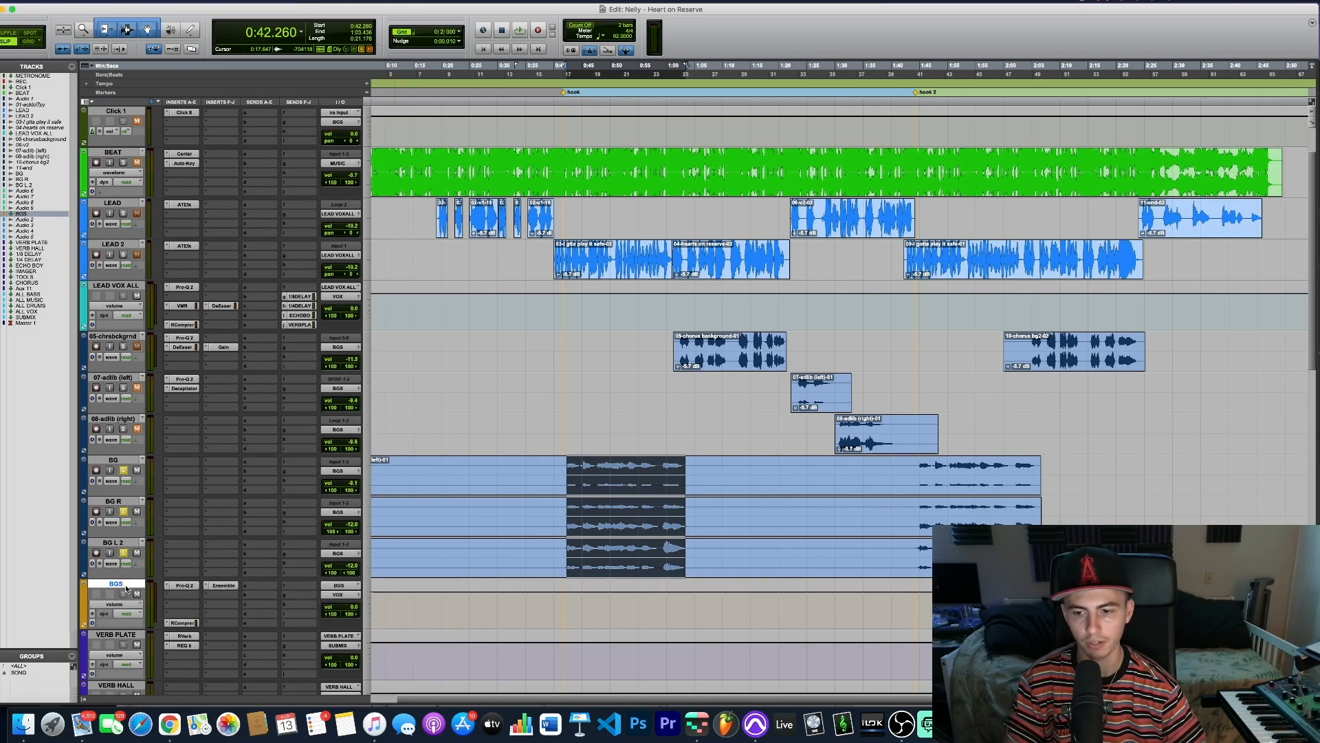
{"action": "left_click", "coordinate": [183, 586]}
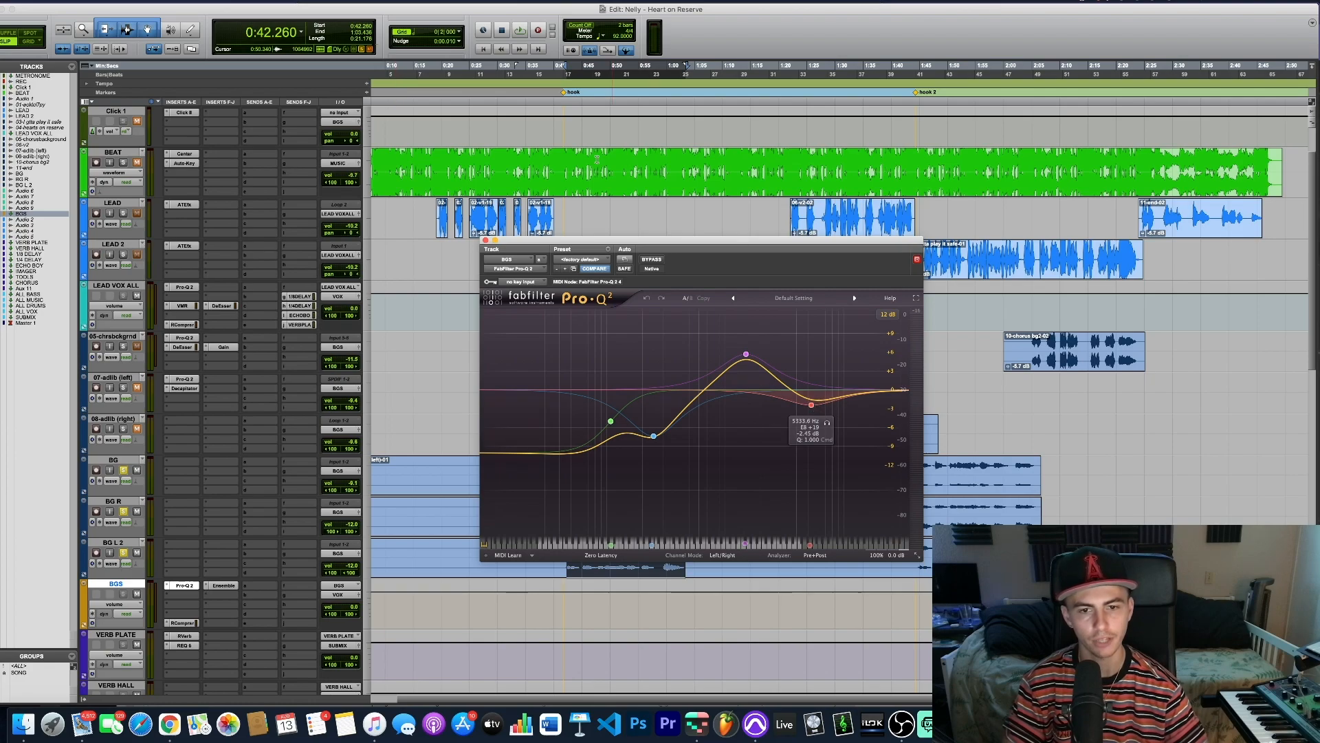
{"action": "left_click", "coordinate": [486, 240]}
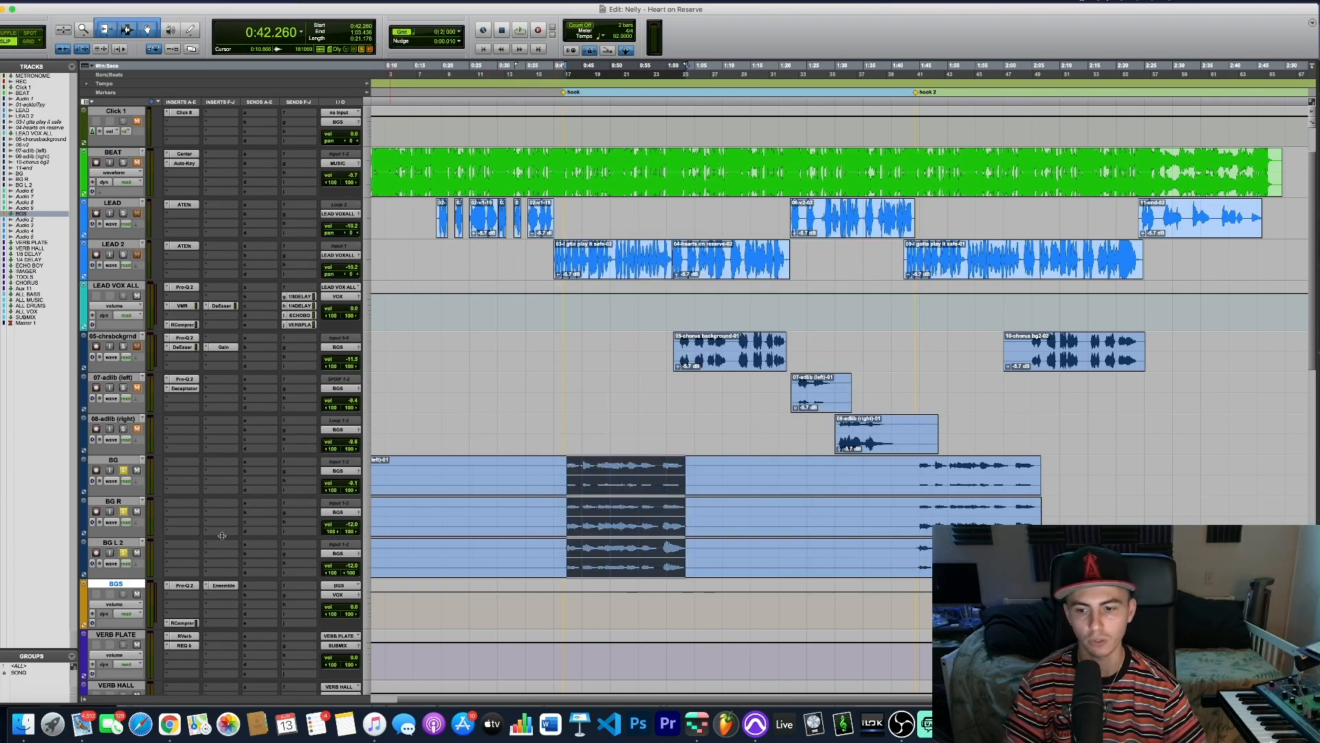
Examine the Renaissance Compressor on BGS during playback, view its AIR Ensemble settings and close the plug-in window
{"action": "left_click", "coordinate": [183, 623]}
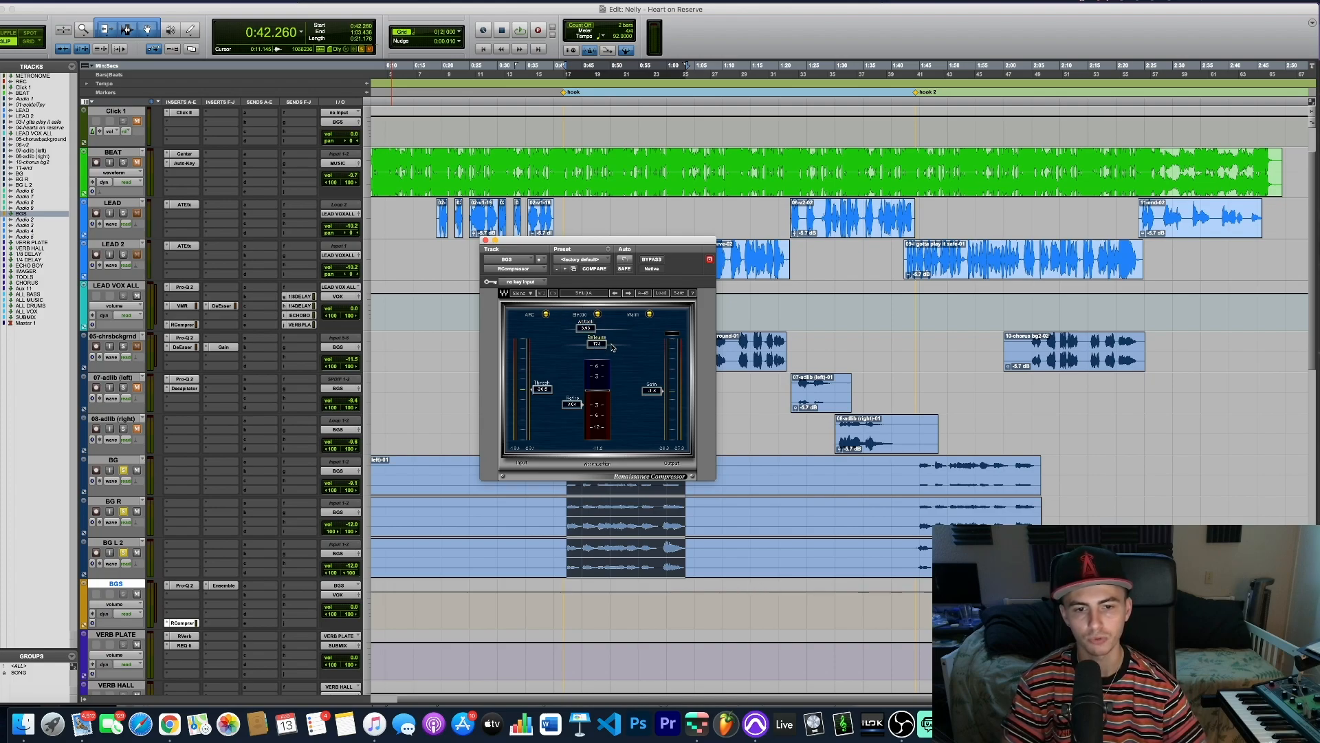
{"action": "key", "text": "space"}
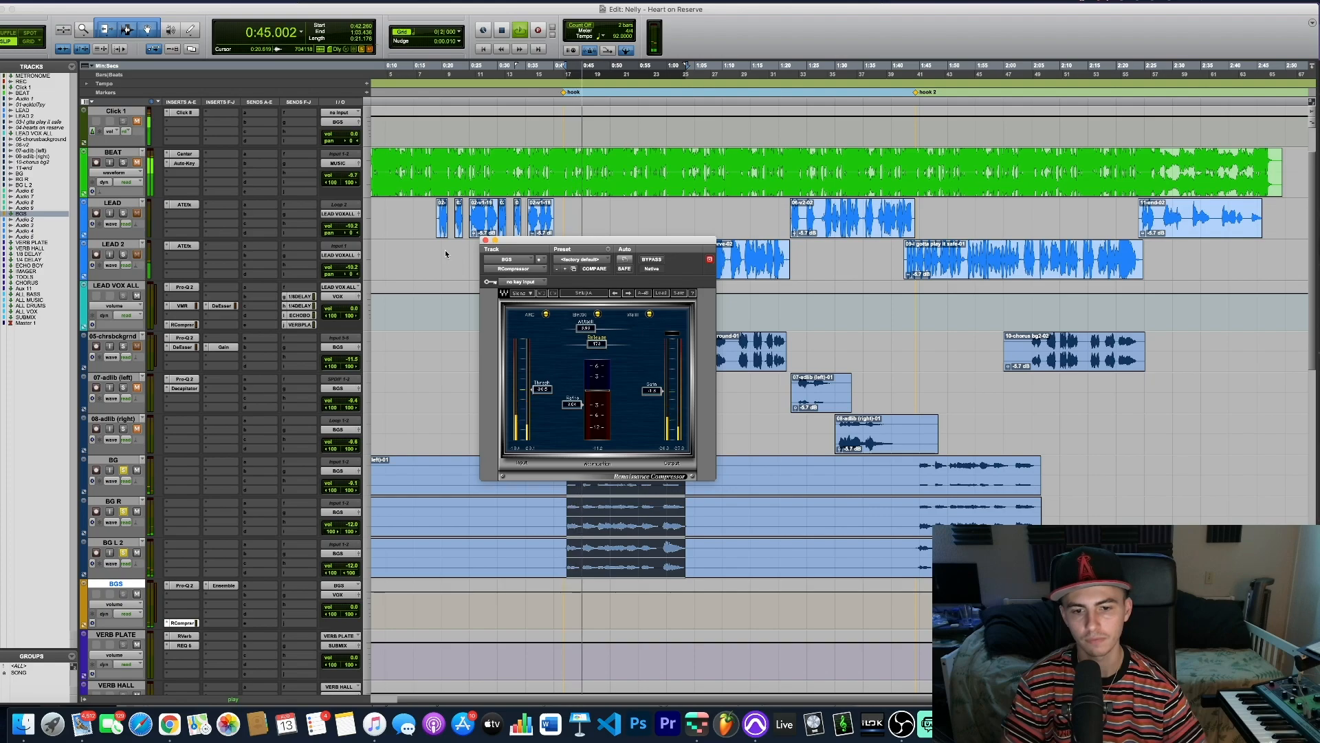
{"action": "key", "text": "space"}
{"action": "left_click", "coordinate": [223, 586]}
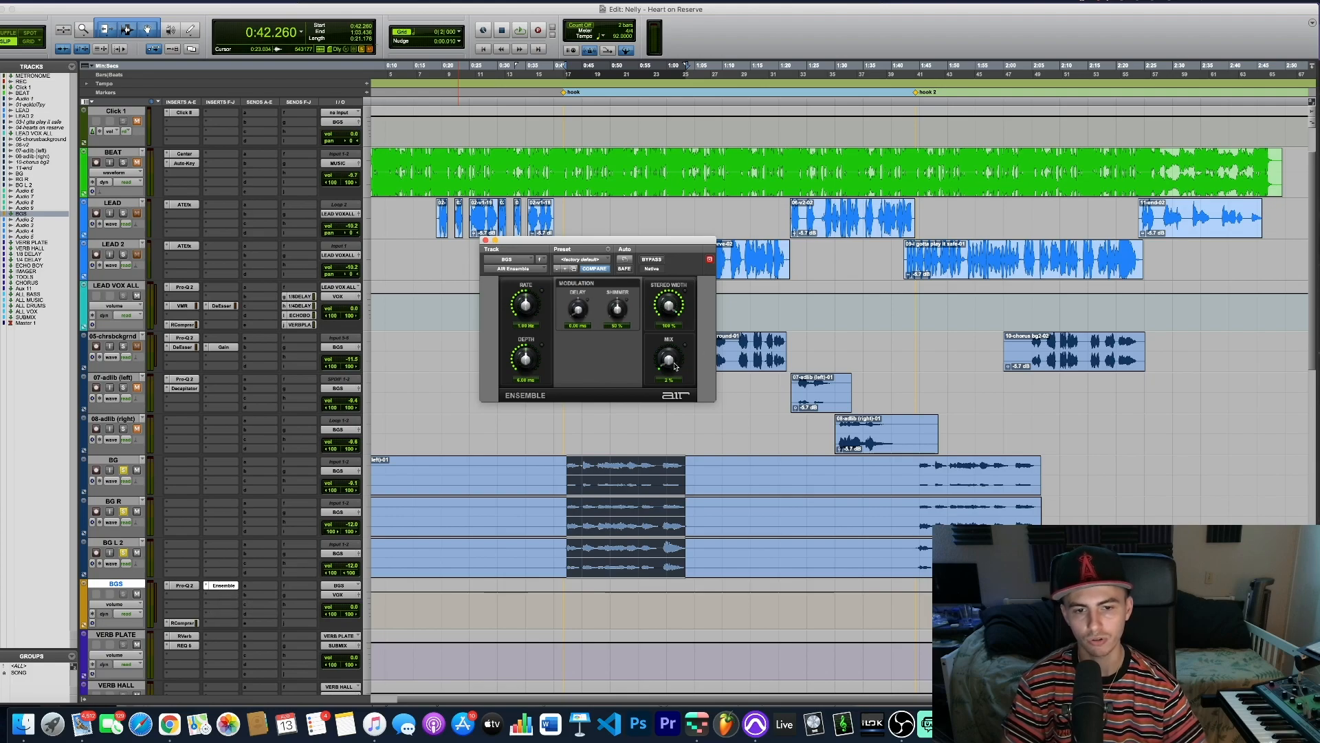
{"action": "left_click", "coordinate": [485, 241]}
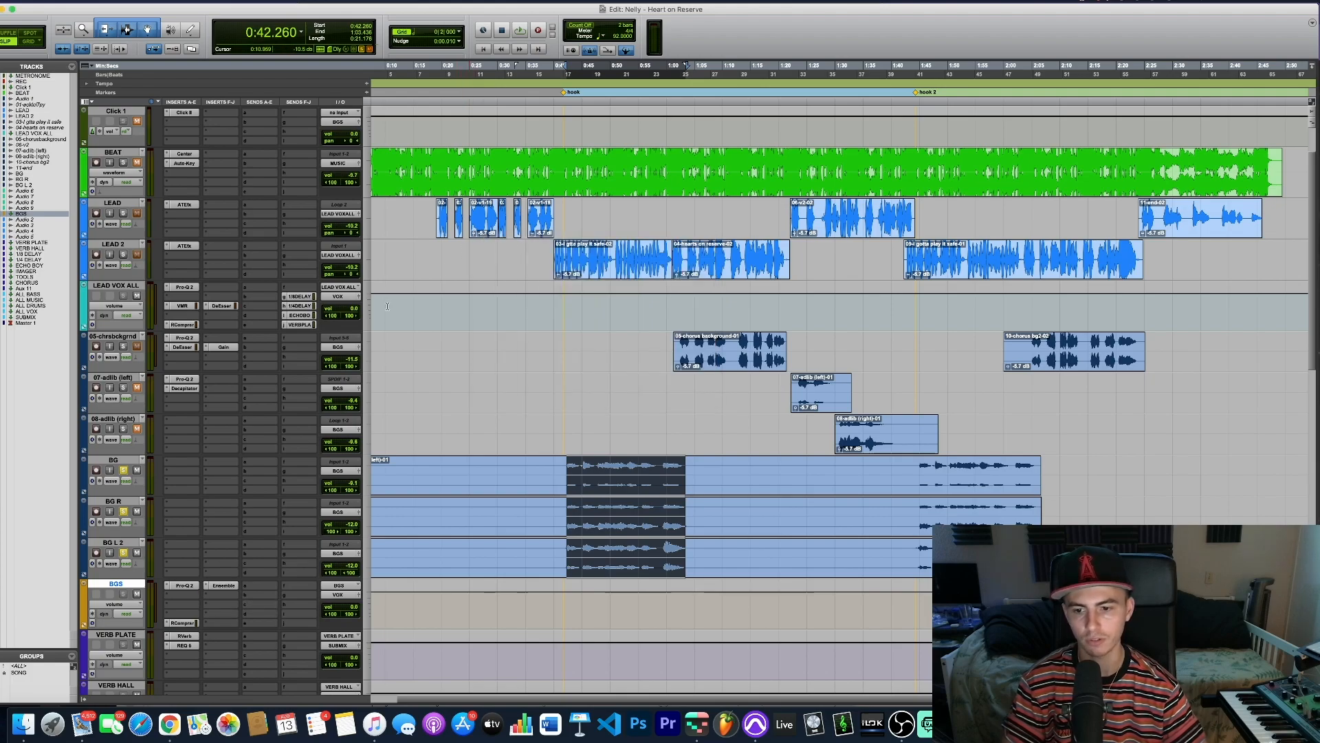
Play back the selected first-hook section of the soloed BG, BG R and BG L 2 tracks briefly
{"action": "scroll", "coordinate": [237, 485], "scroll_direction": "right", "scroll_amount": 3}
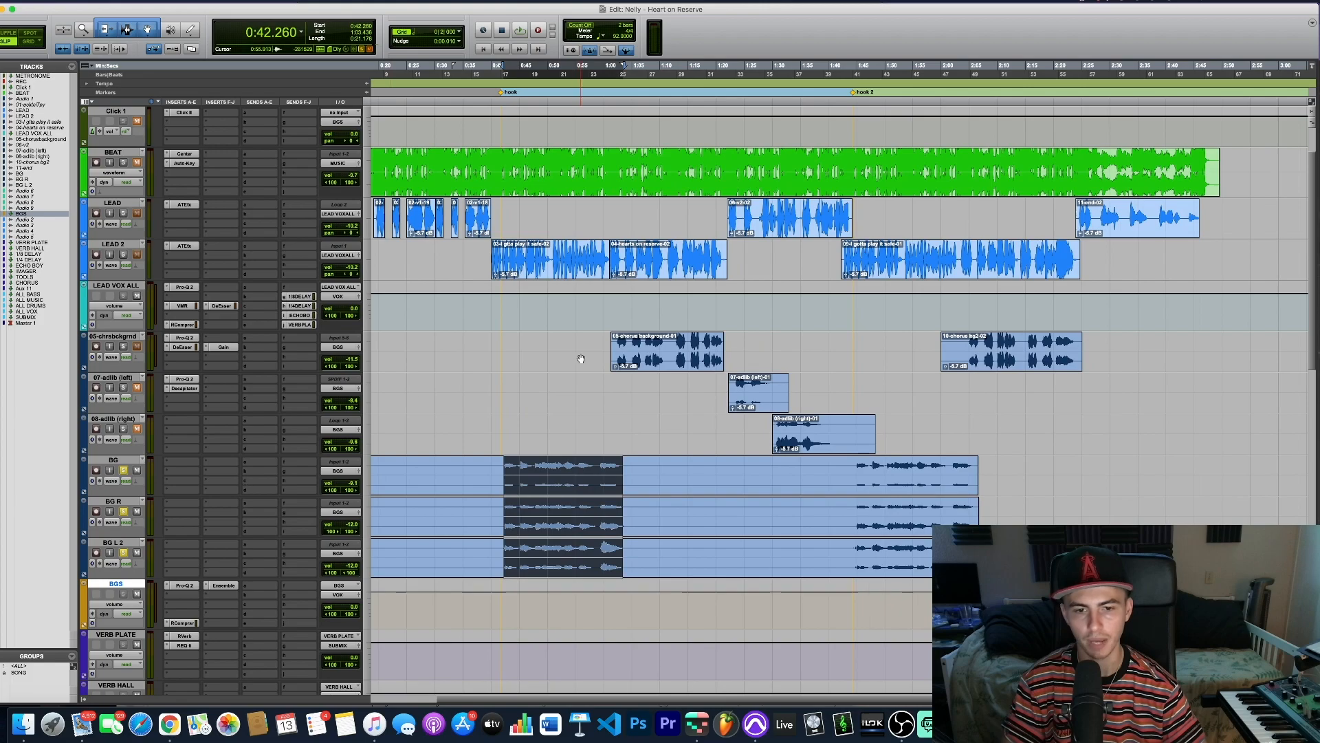
{"action": "scroll", "coordinate": [580, 357], "scroll_direction": "right", "scroll_amount": 2}
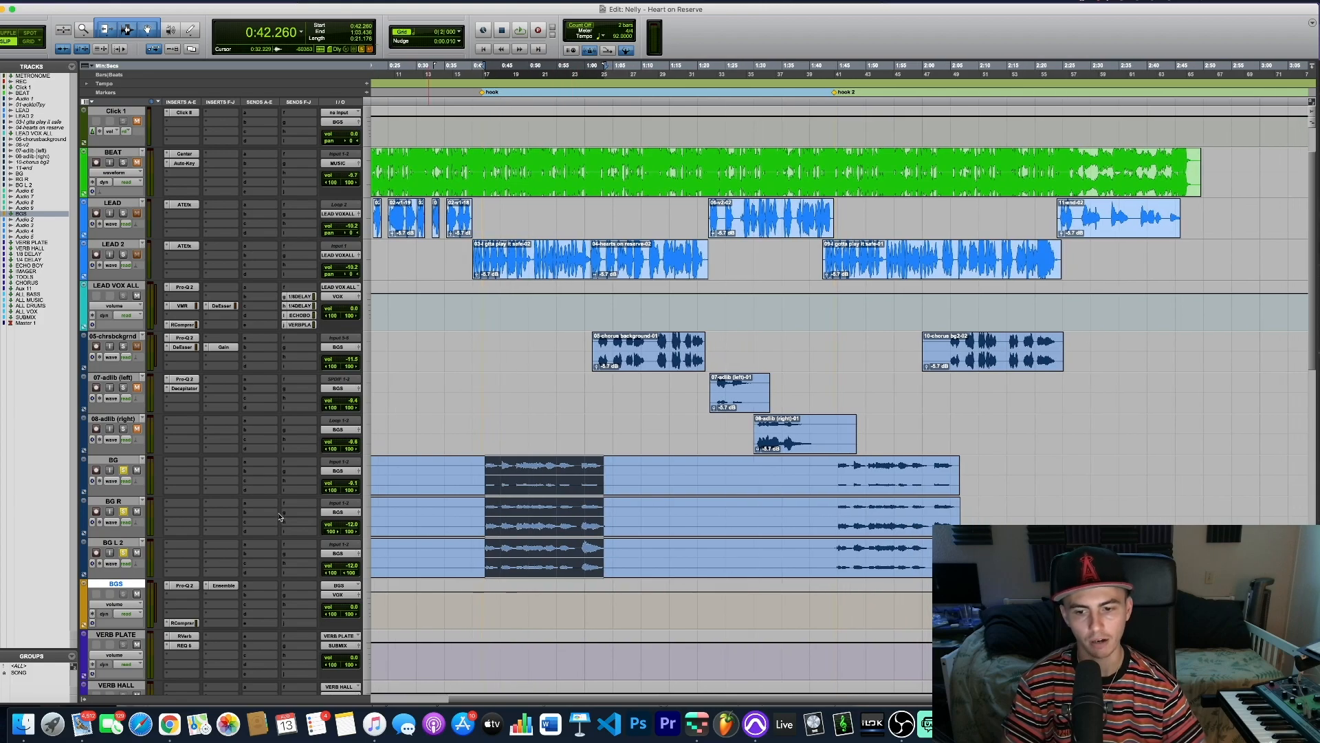
{"action": "key", "text": "space"}
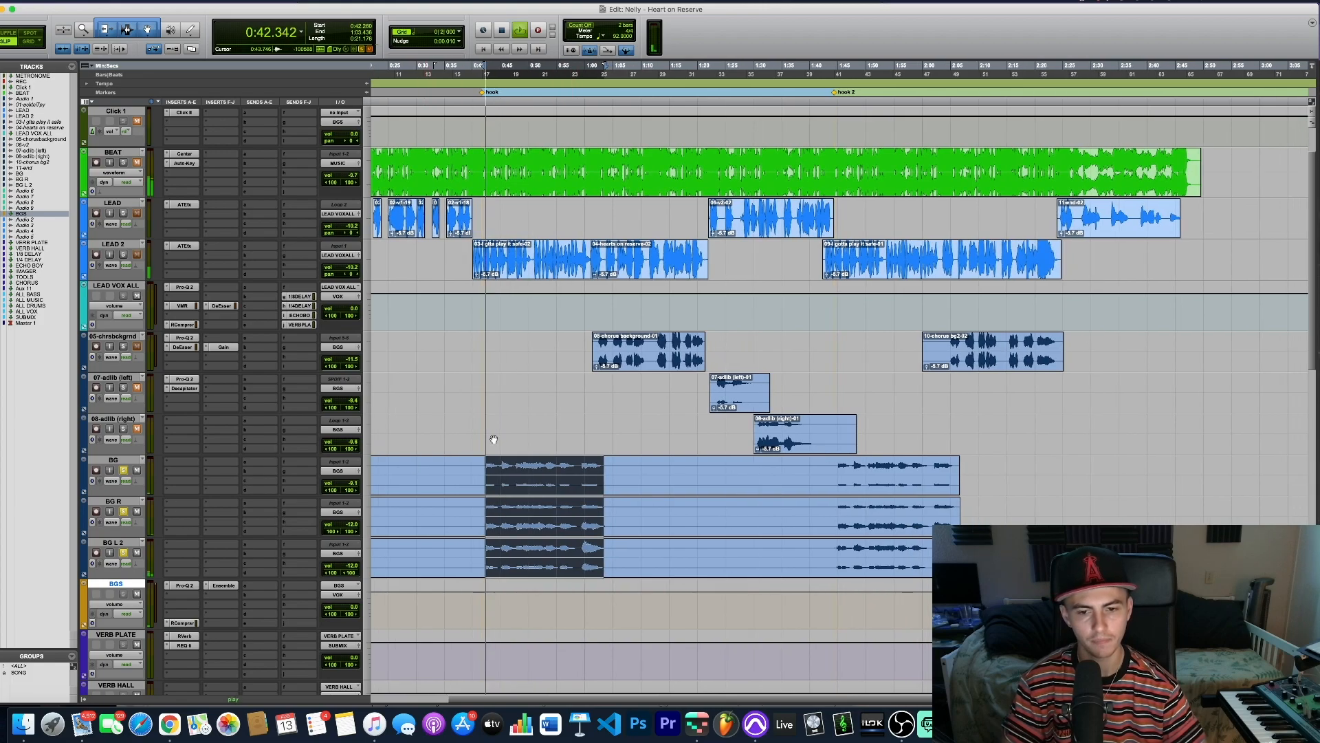
{"action": "key", "text": "space"}
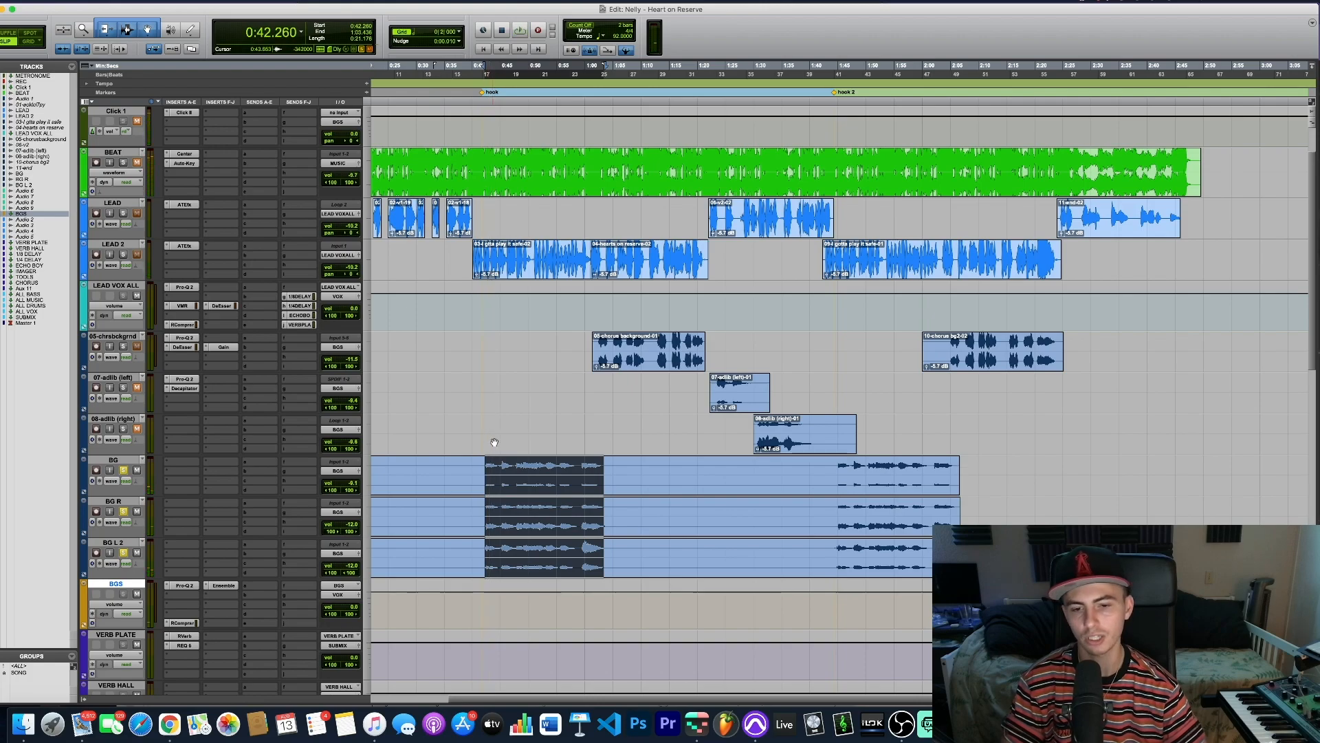
Select about 1:03 to 1:40 on the 07-adlib (left) track, solo 05-chrsbckgrnd and play the range
{"action": "scroll", "coordinate": [494, 442], "scroll_direction": "right", "scroll_amount": 1}
{"action": "scroll", "coordinate": [494, 443], "scroll_direction": "right", "scroll_amount": 4}
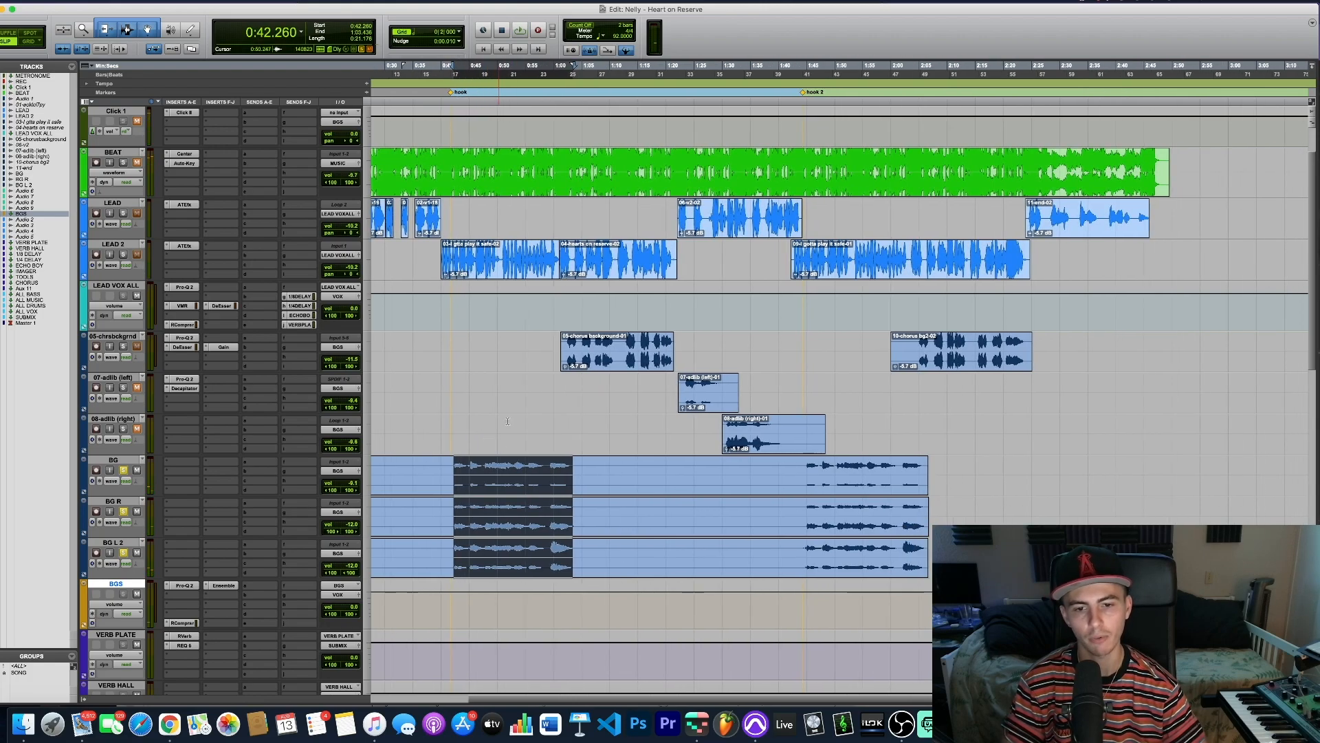
{"action": "left_click_drag", "start_coordinate": [569, 386], "coordinate": [781, 387]}
{"action": "key", "text": "super+bracketright"}
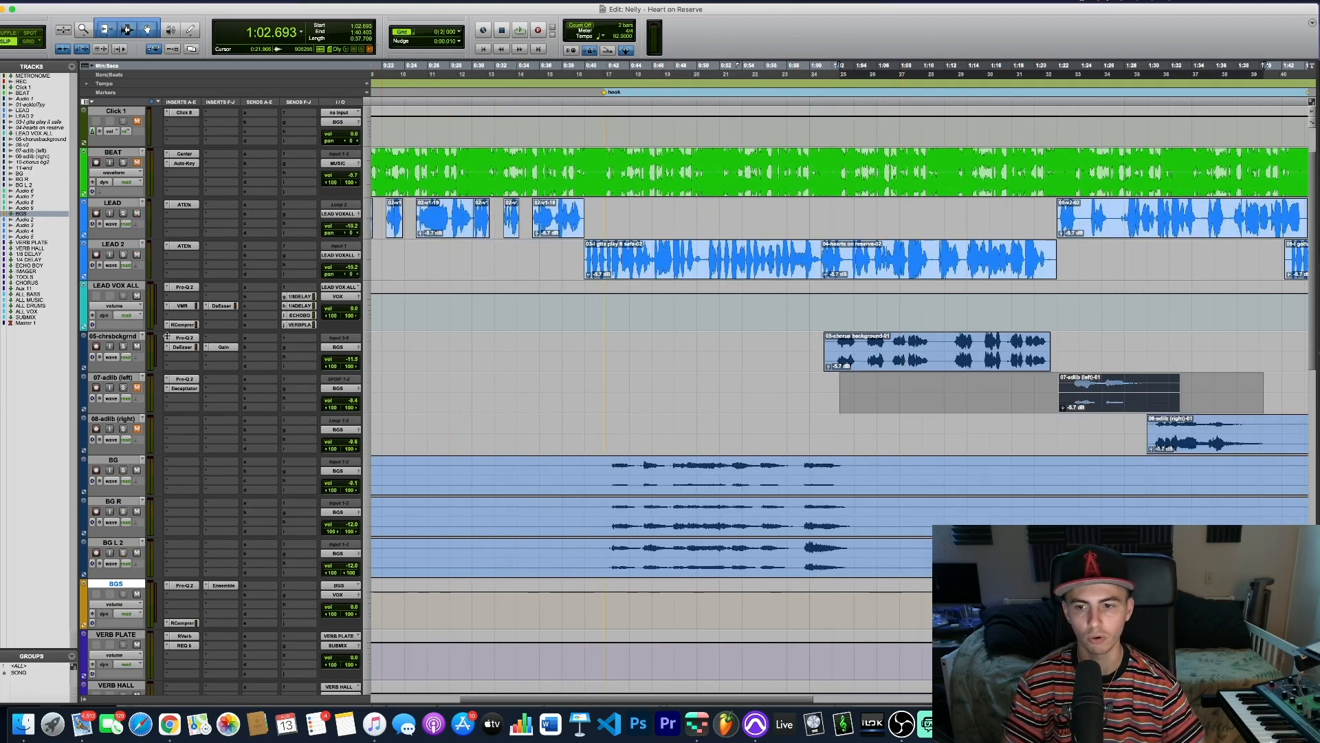
{"action": "left_click", "coordinate": [122, 346]}
{"action": "key", "text": "space"}
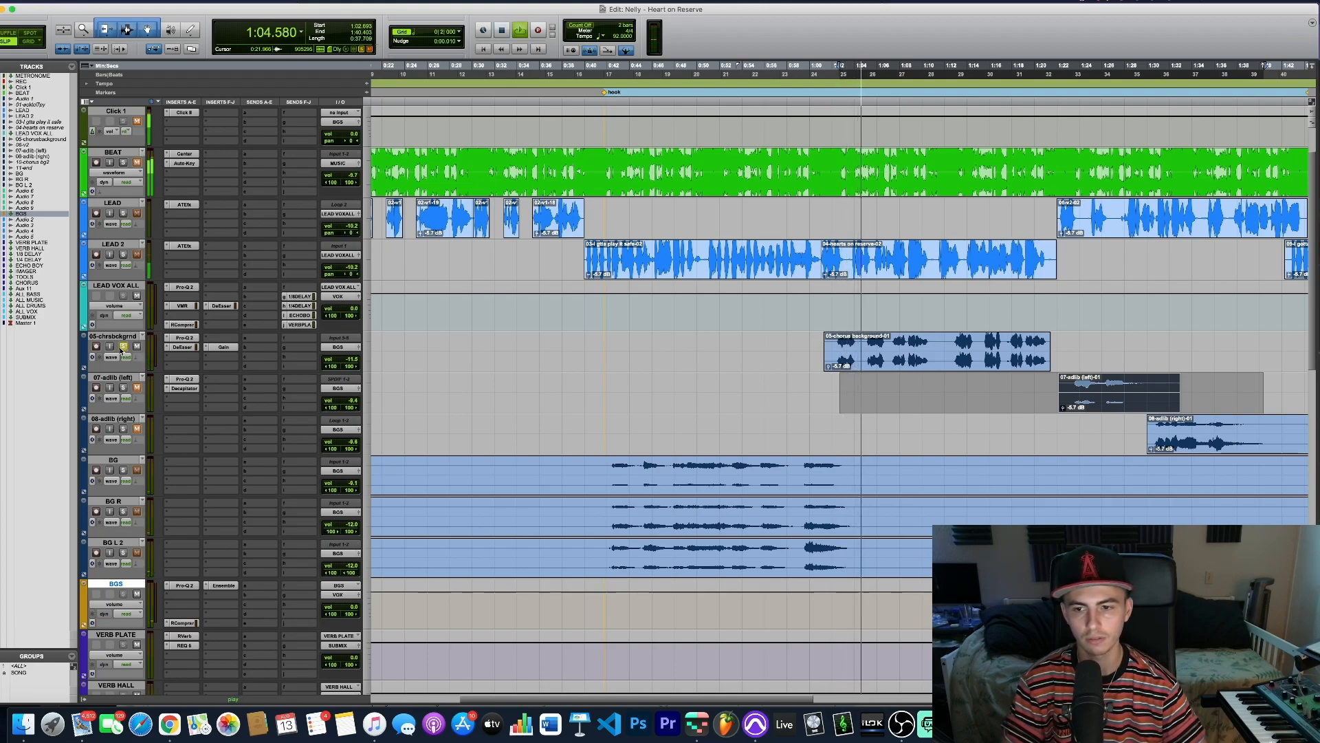
{"action": "key", "text": "space"}
Examine the FabFilter Pro-Q 2 curve and the DeEsser settings on 05-chrsbckgrnd and close the plug-in window
{"action": "left_click", "coordinate": [179, 339]}
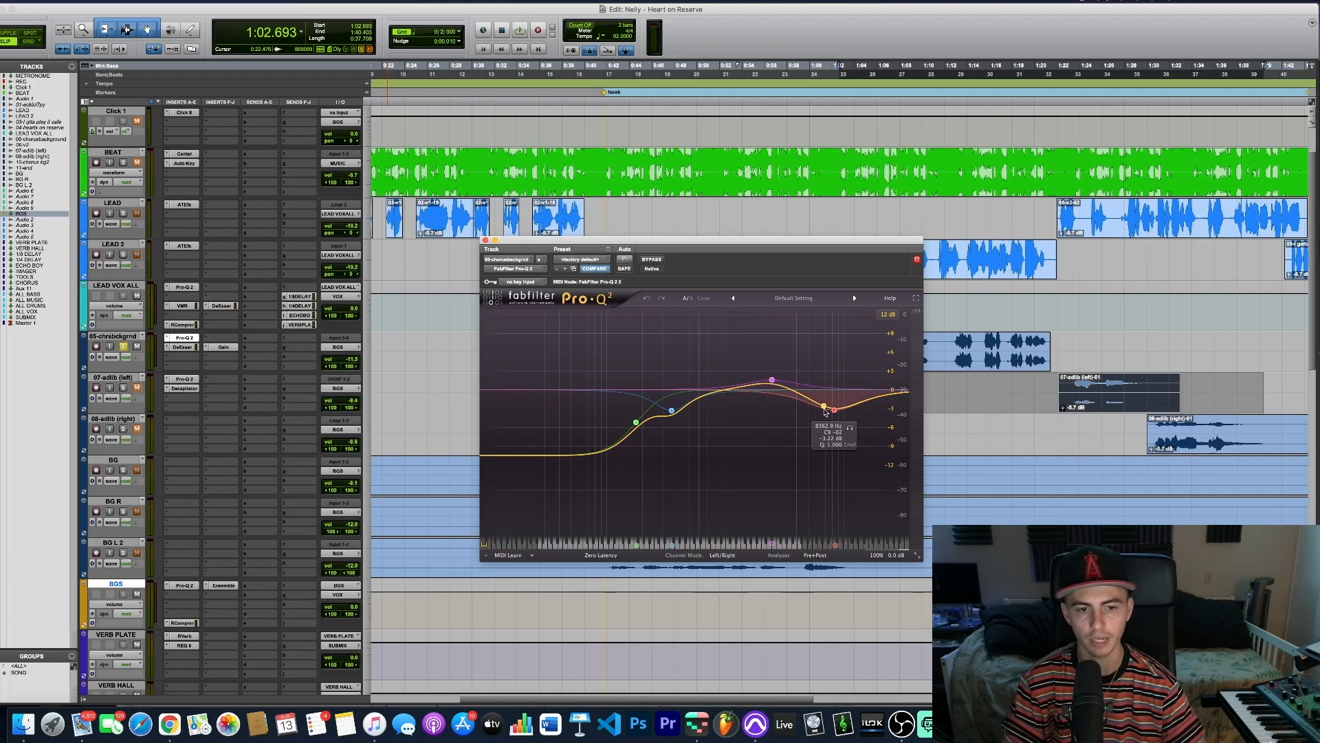
{"action": "left_click", "coordinate": [182, 346]}
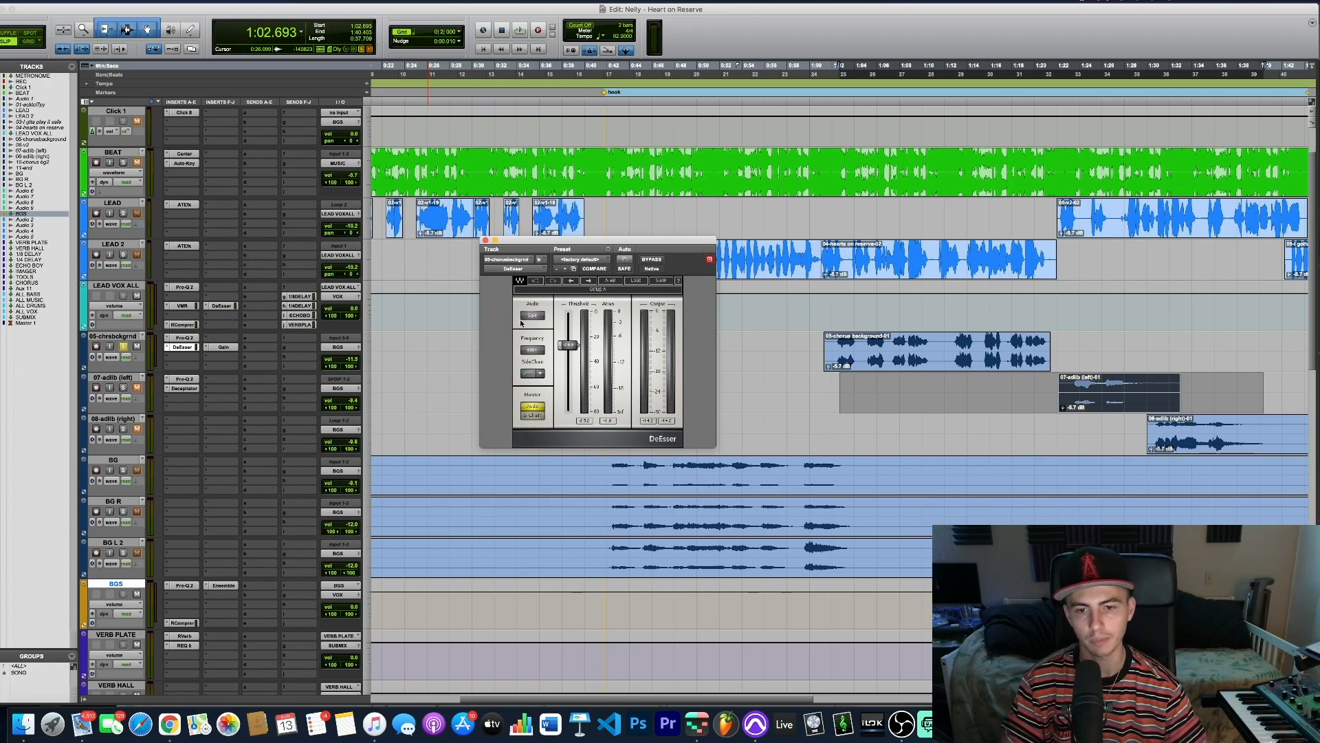
{"action": "left_click", "coordinate": [183, 348]}
Select about 1:24 to 1:41 on the 08-adlib (right) track and play the adlib section
{"action": "scroll", "coordinate": [137, 387], "scroll_direction": "right", "scroll_amount": 3}
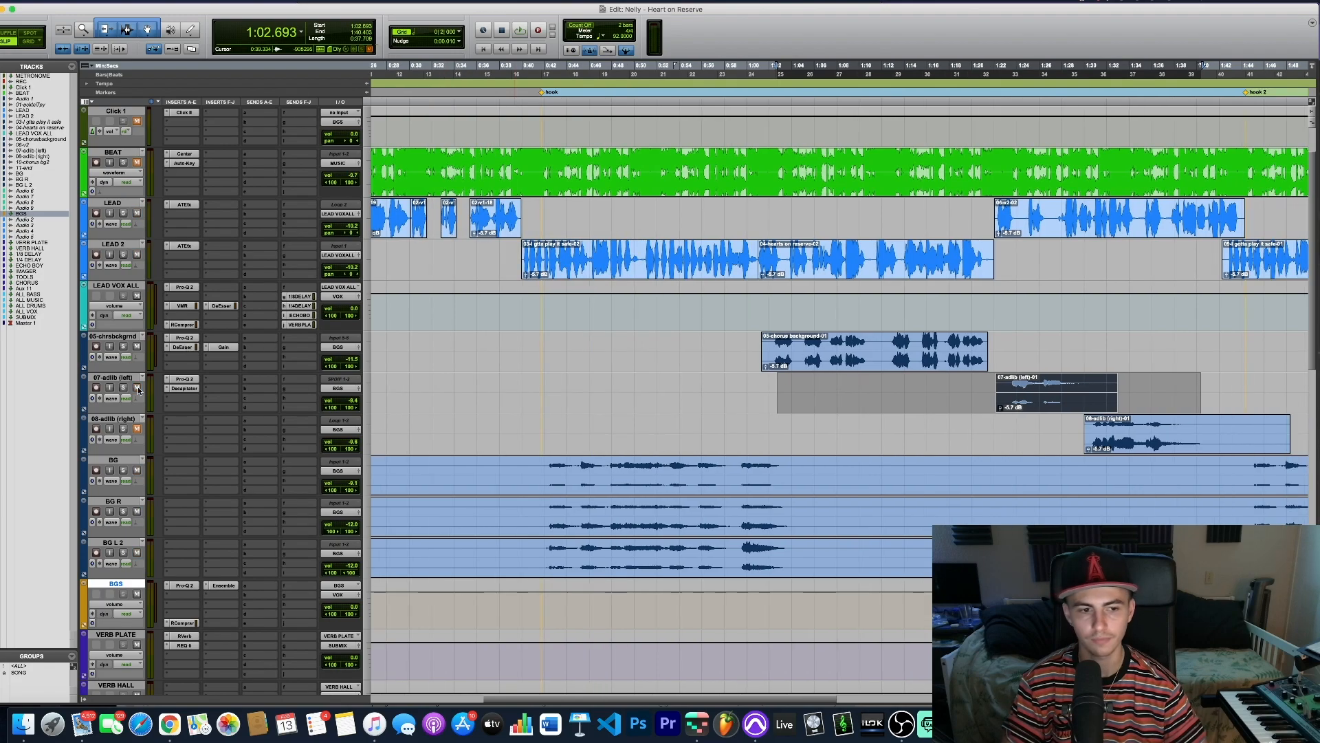
{"action": "scroll", "coordinate": [517, 417], "scroll_direction": "right", "scroll_amount": 3}
{"action": "left_click_drag", "start_coordinate": [864, 433], "coordinate": [1052, 437]}
{"action": "key", "text": "space"}
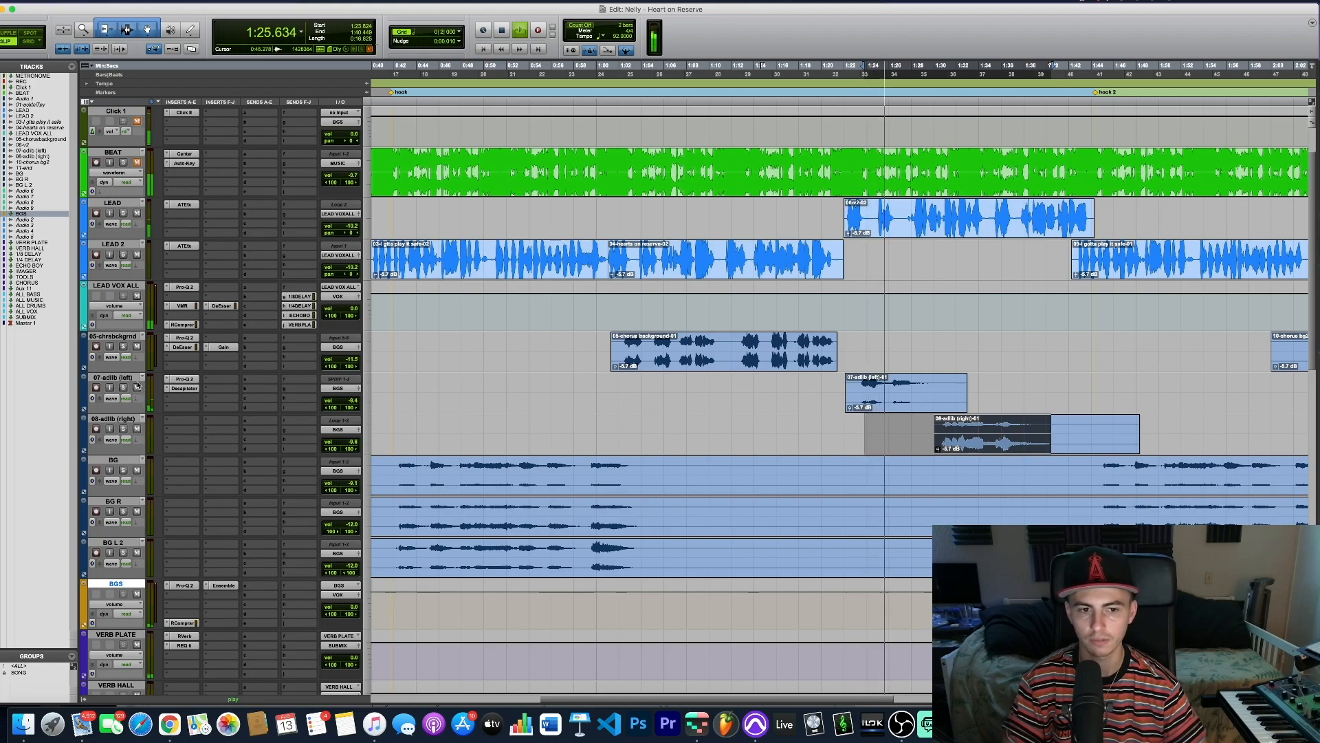
{"action": "key", "text": "space"}
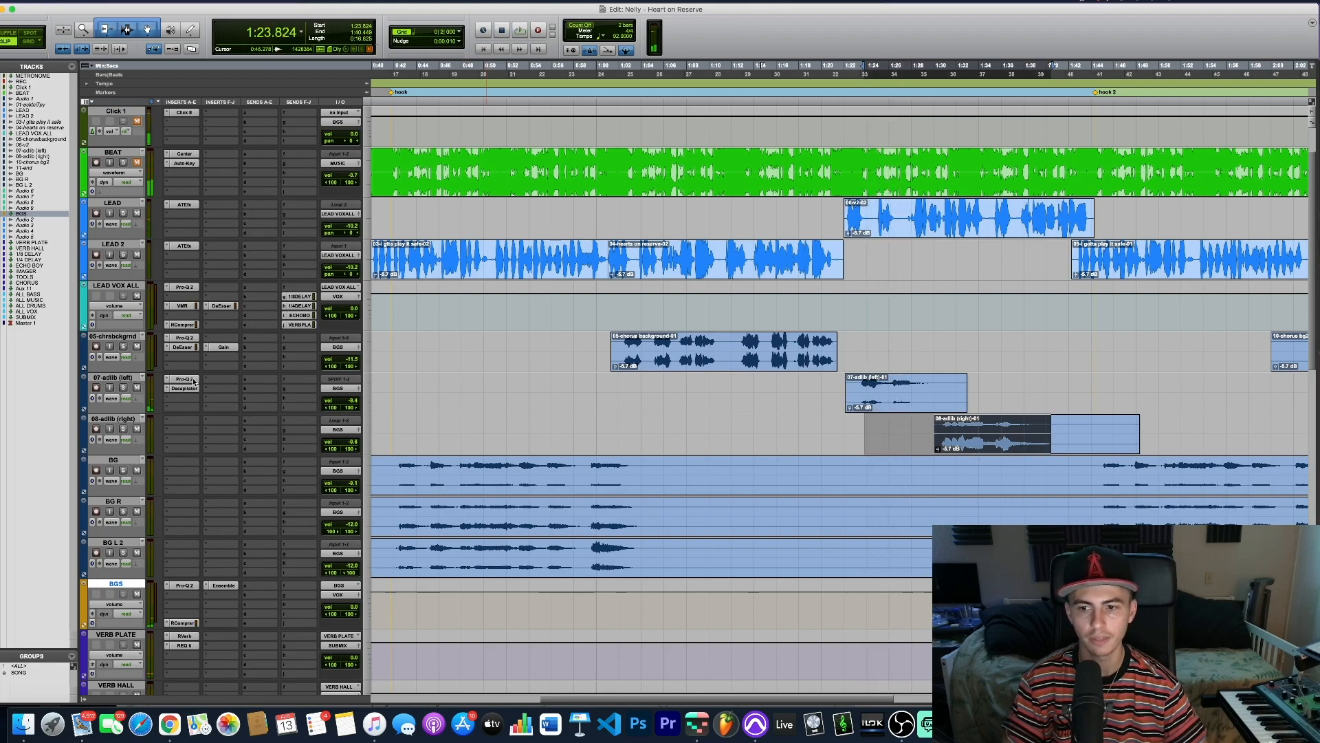
Replay the adlib section, examine the Decapitator settings on 07-adlib (left) and close the plug-in window
{"action": "key", "text": "space"}
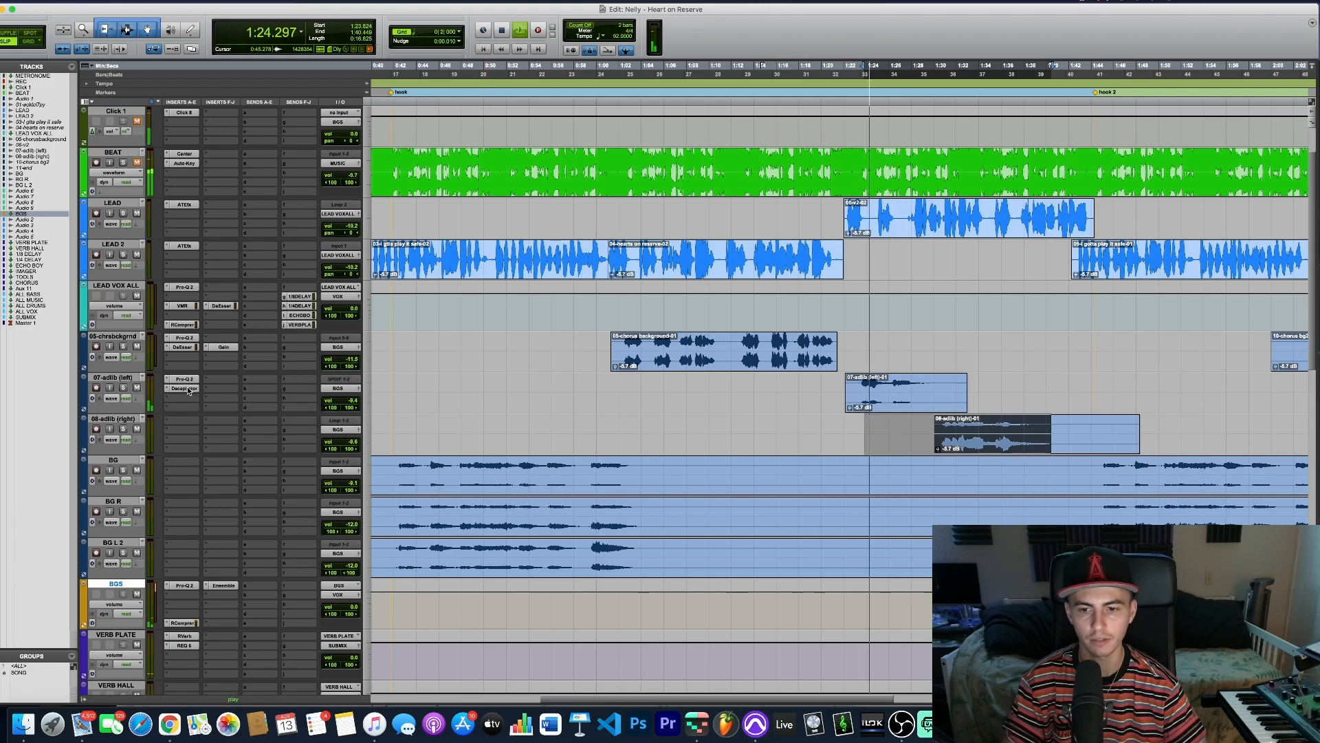
{"action": "key", "text": "space"}
{"action": "left_click", "coordinate": [184, 388]}
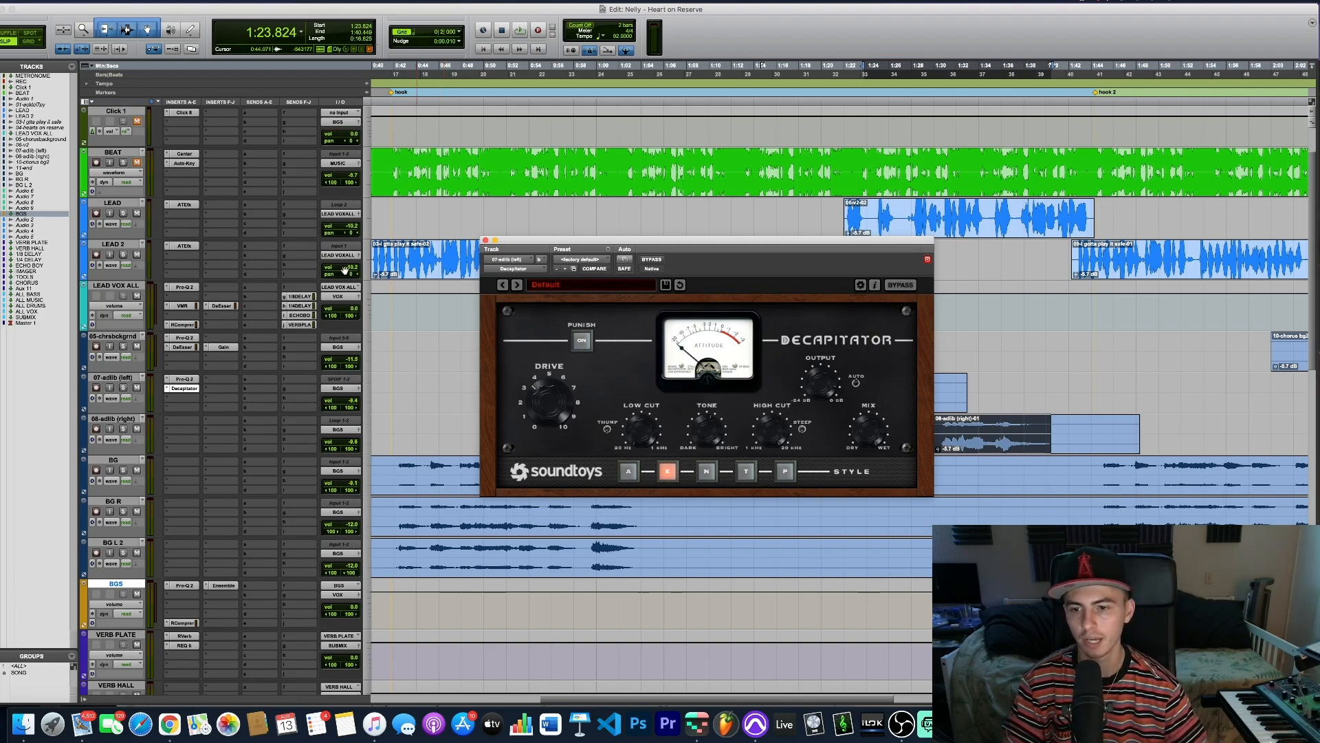
{"action": "left_click", "coordinate": [186, 389]}
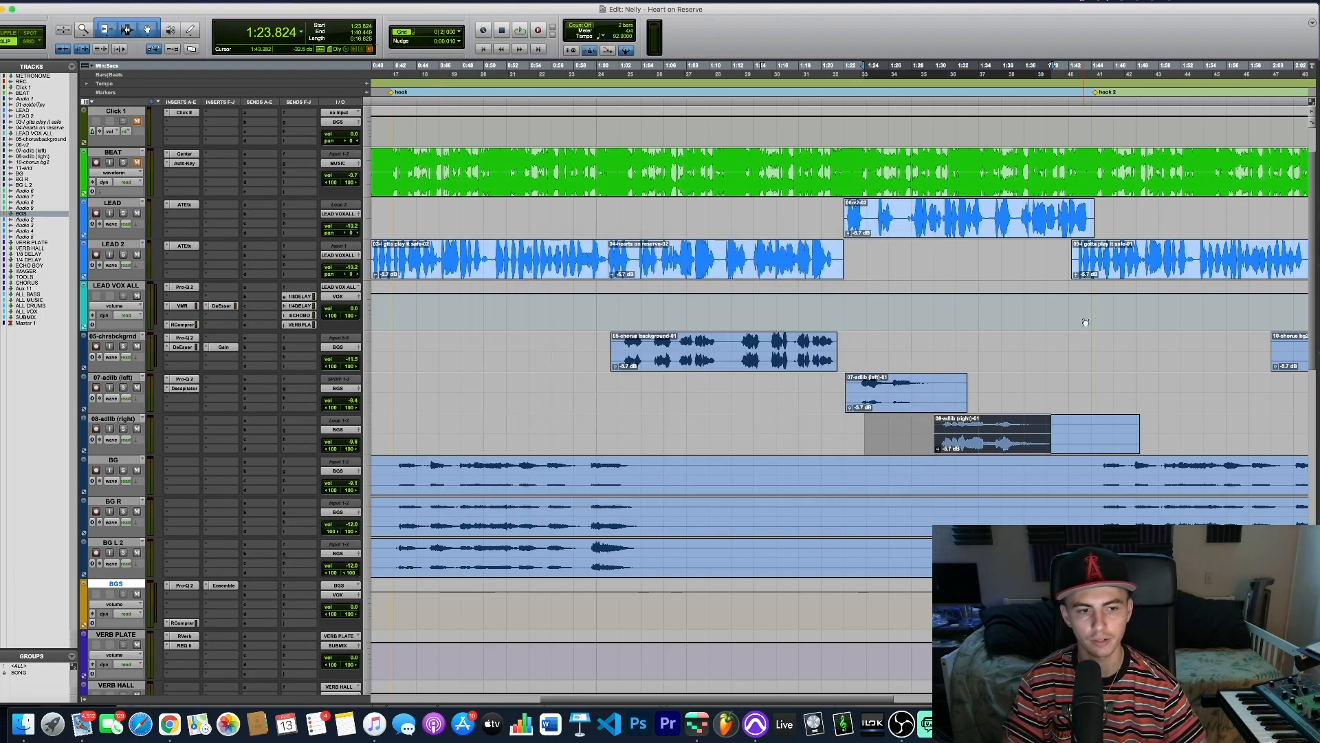
Select both chorus background clips on 05-chrsbckgrnd, from about 0:40 to 2:28
{"action": "scroll", "coordinate": [1084, 324], "scroll_direction": "right", "scroll_amount": 5}
{"action": "key", "text": "r"}
{"action": "key", "text": "r"}
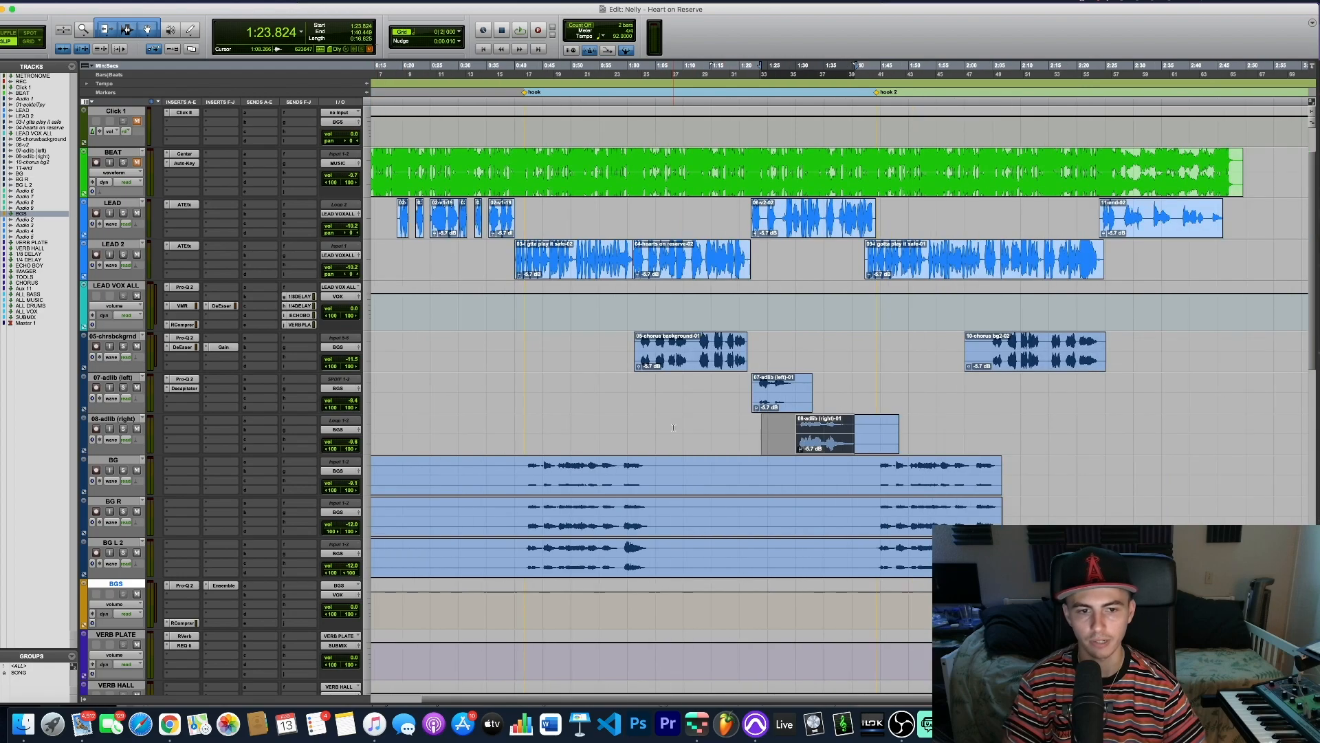
{"action": "left_click_drag", "start_coordinate": [486, 341], "coordinate": [789, 351]}
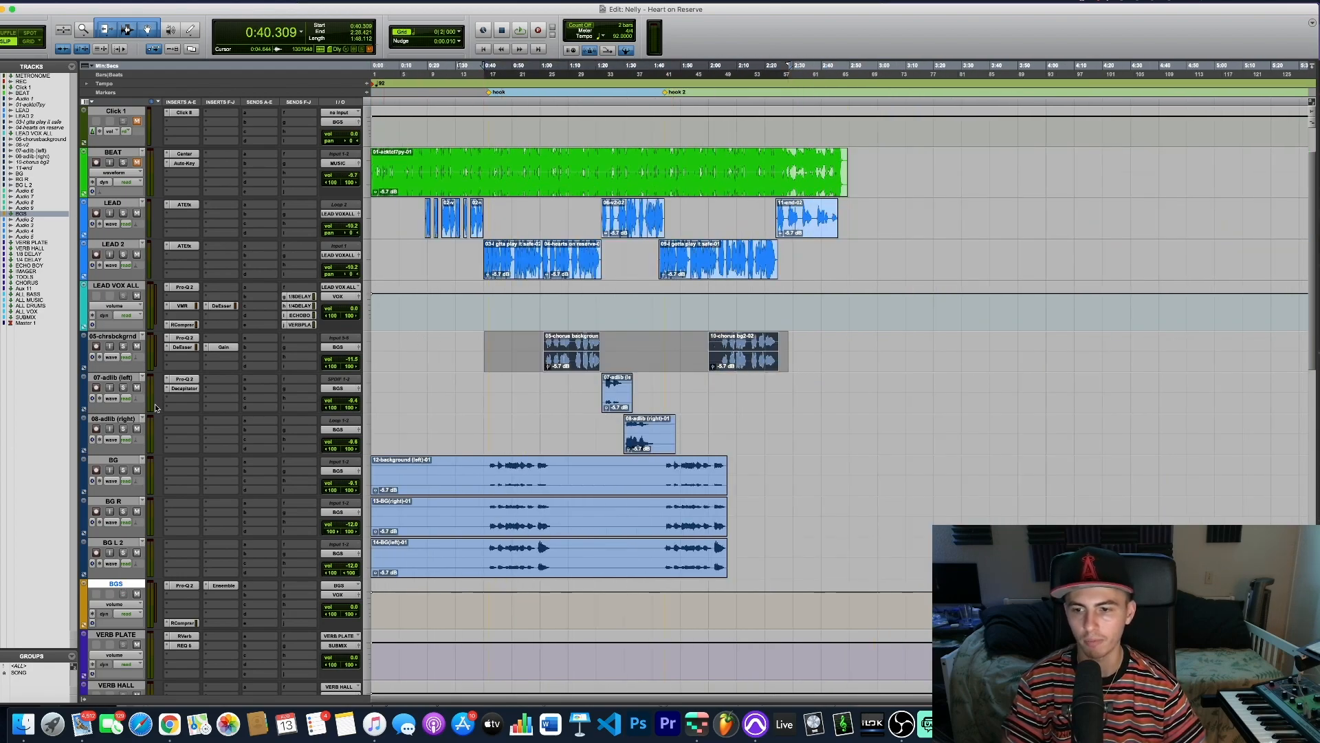
Select the LEAD VOX ALL track and display the Virtual Mix Rack inserted on the ALL VOX bus
{"action": "left_click", "coordinate": [113, 288]}
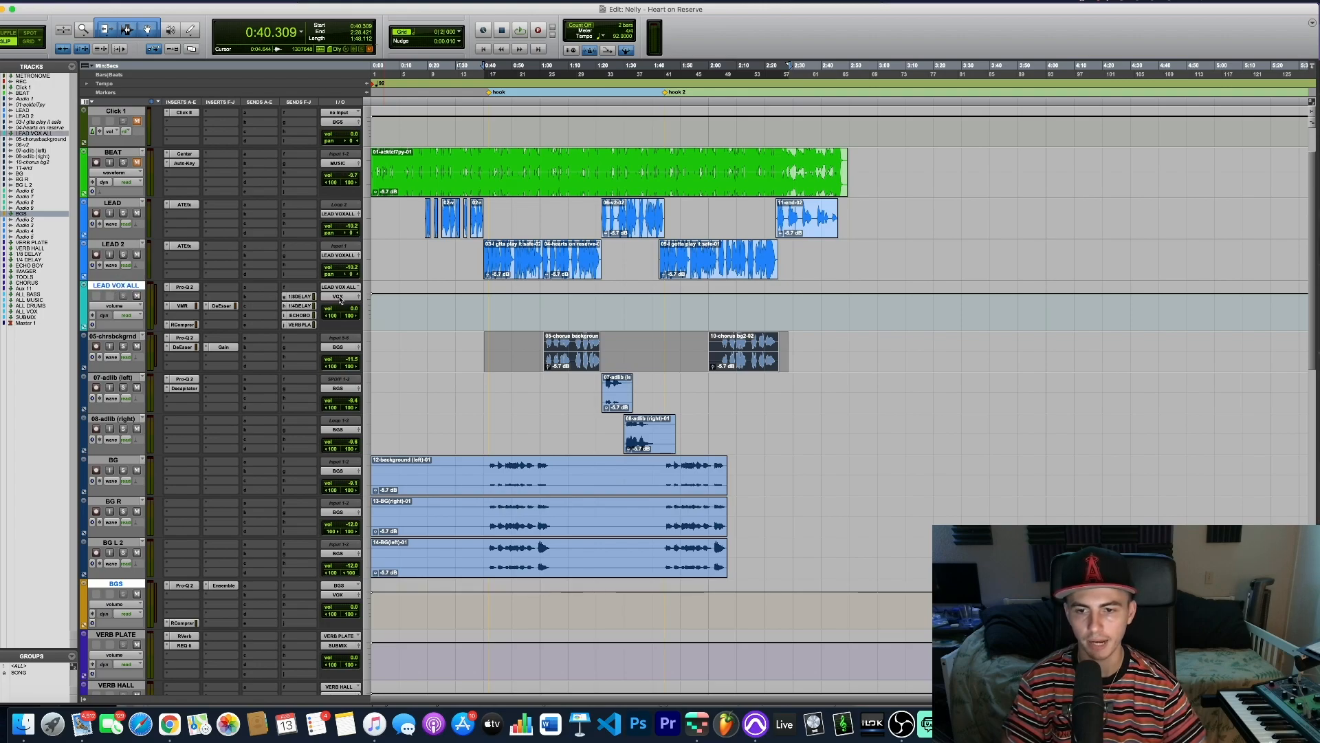
{"action": "scroll", "coordinate": [148, 609], "scroll_direction": "down", "scroll_amount": 15}
{"action": "scroll", "coordinate": [149, 609], "scroll_direction": "down", "scroll_amount": 1}
{"action": "left_click", "coordinate": [185, 630]}
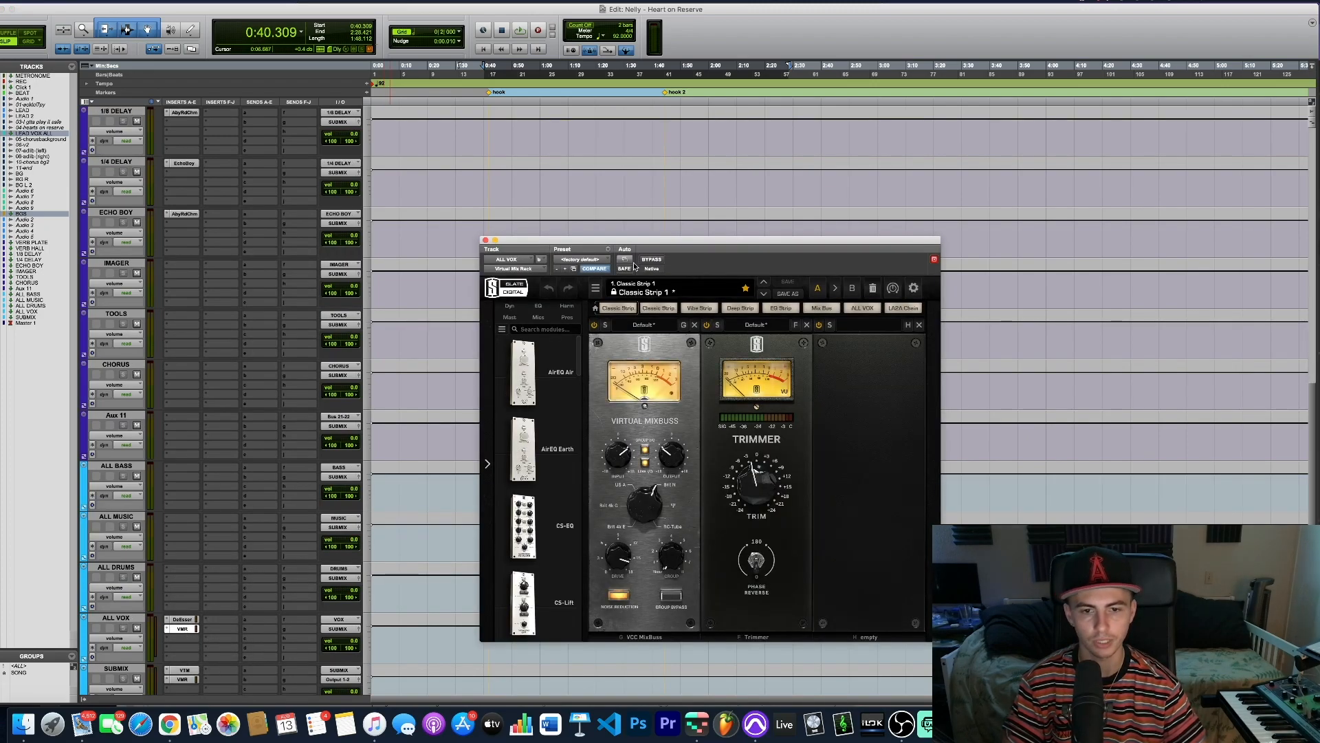
{"action": "left_click_drag", "start_coordinate": [645, 241], "coordinate": [628, 216]}
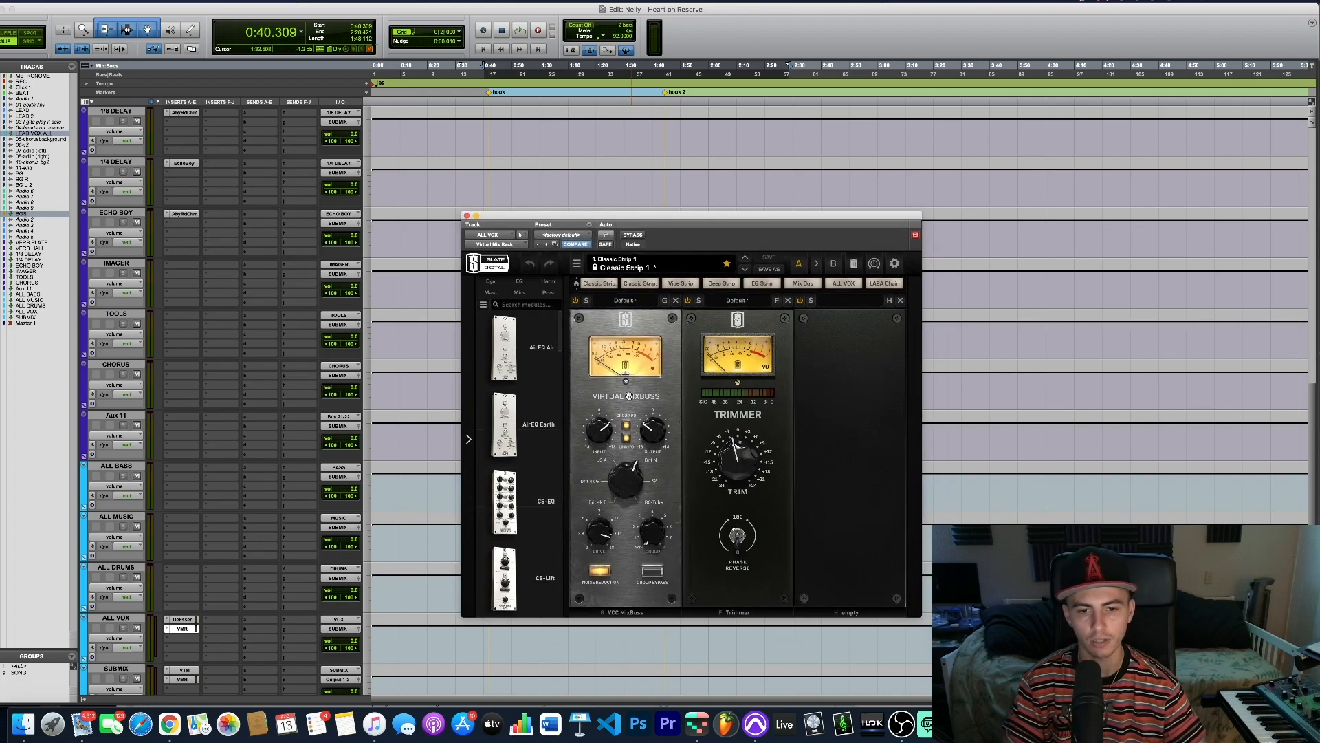
Compare the ALL VOX Virtual Mix Rack bypassed and active during playback and close its window
{"action": "key", "text": "space"}
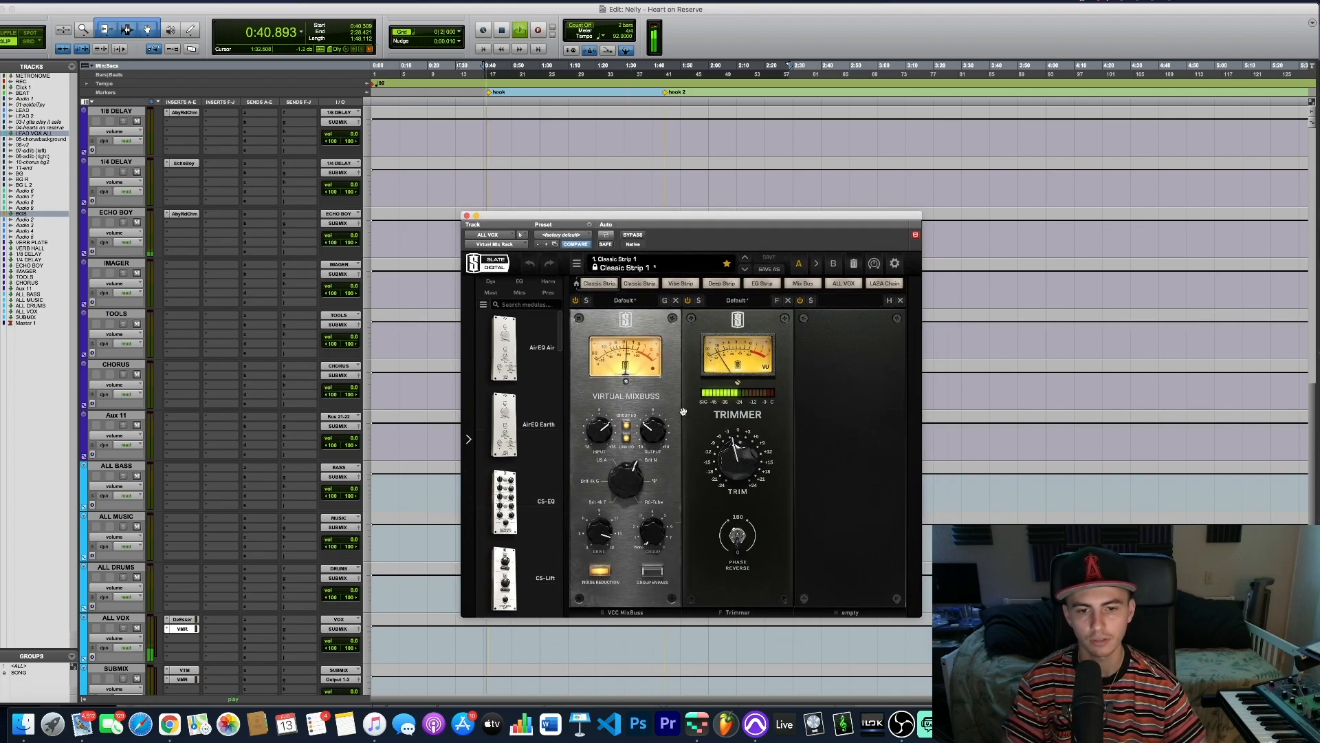
{"action": "left_click", "coordinate": [628, 235]}
{"action": "left_click", "coordinate": [628, 235]}
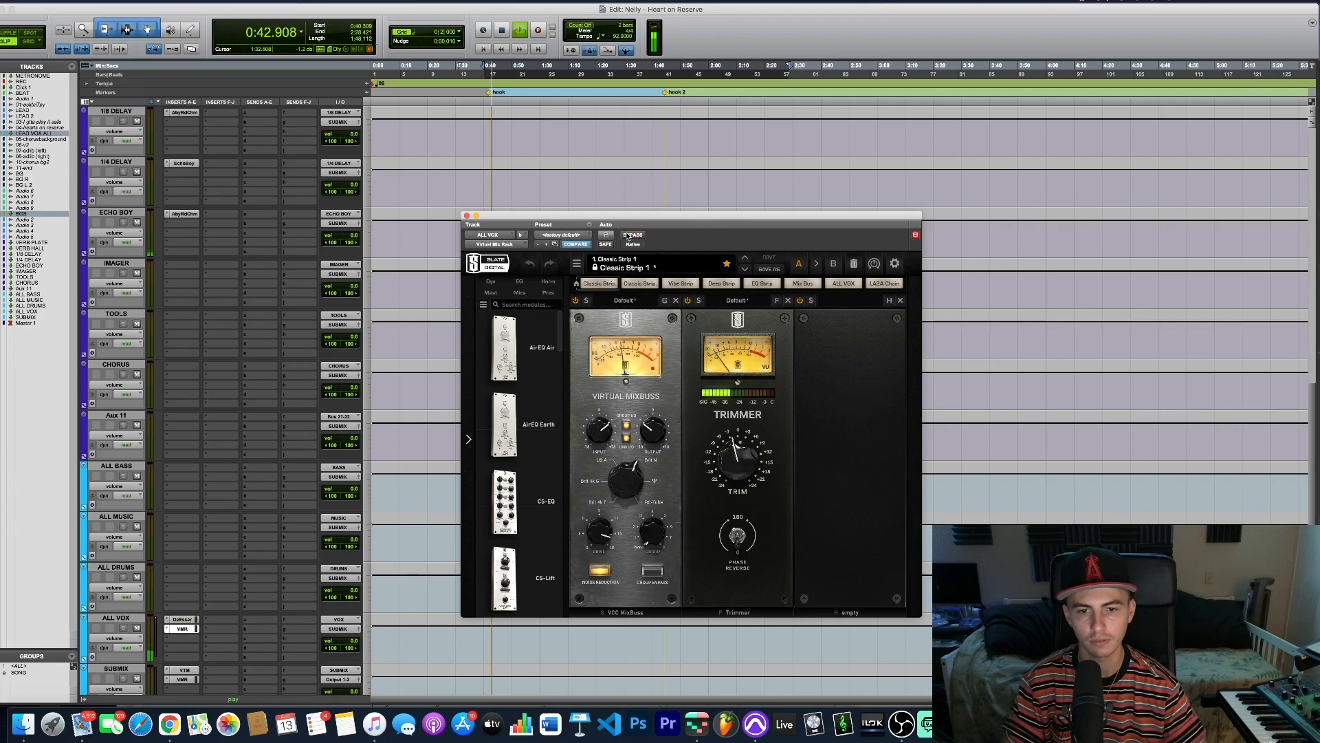
{"action": "key", "text": "space"}
{"action": "left_click", "coordinate": [468, 217]}
Select about 0:42 to 2:25 across the 05-chrsbckgrnd and 07-adlib (left) tracks
{"action": "scroll", "coordinate": [526, 481], "scroll_direction": "up", "scroll_amount": 15}
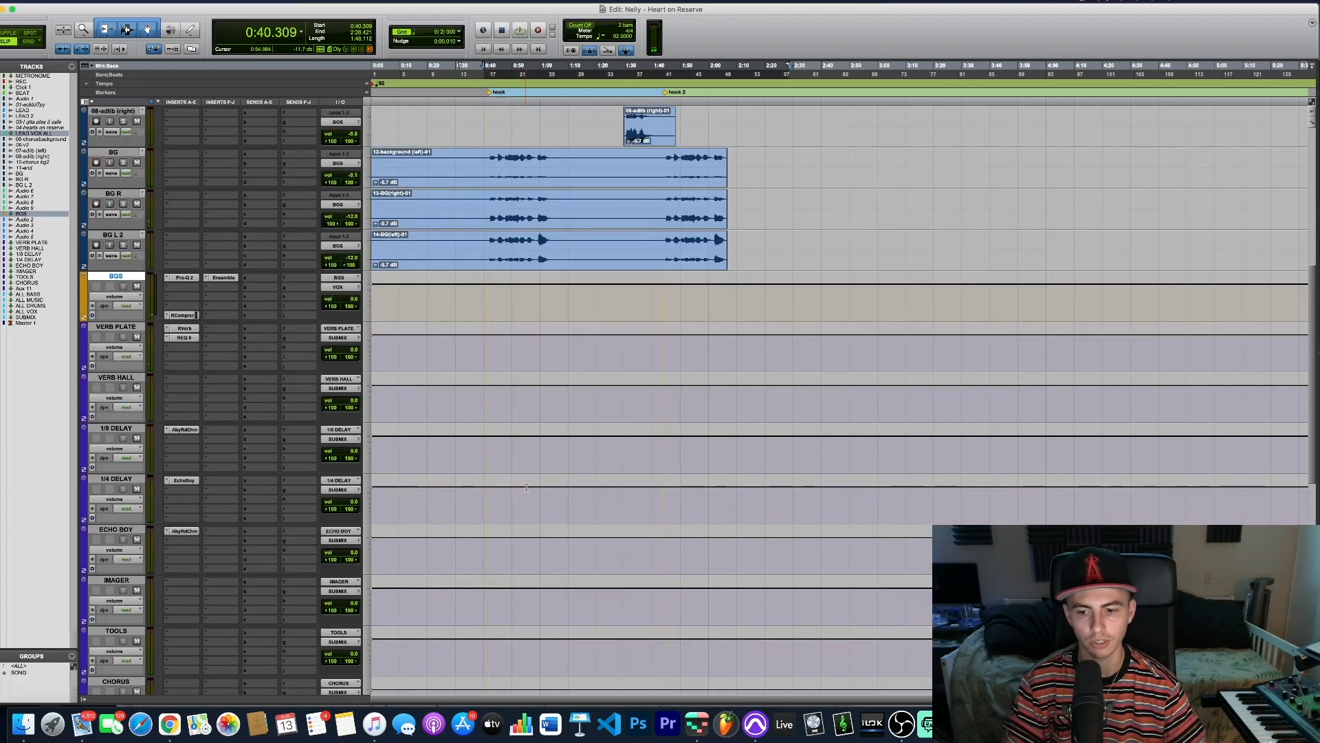
{"action": "key", "text": "t"}
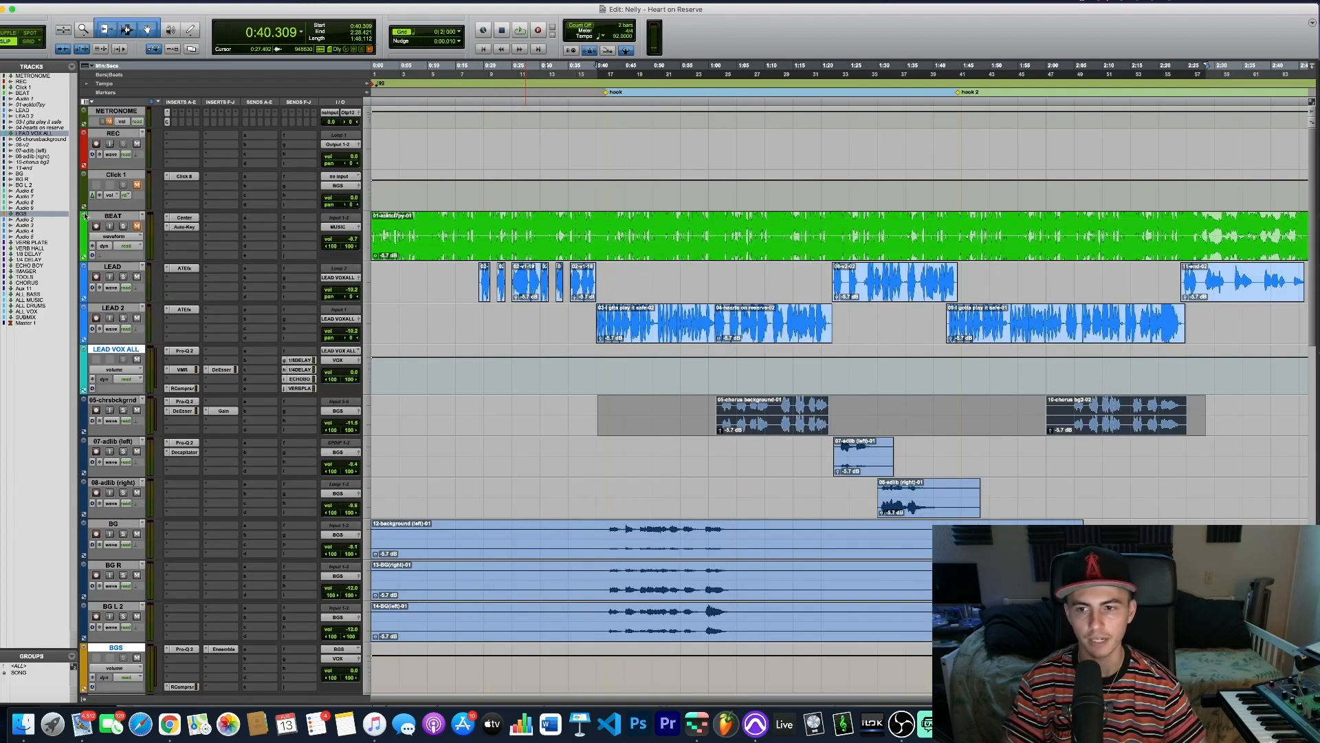
{"action": "left_click_drag", "start_coordinate": [606, 421], "coordinate": [1187, 451]}
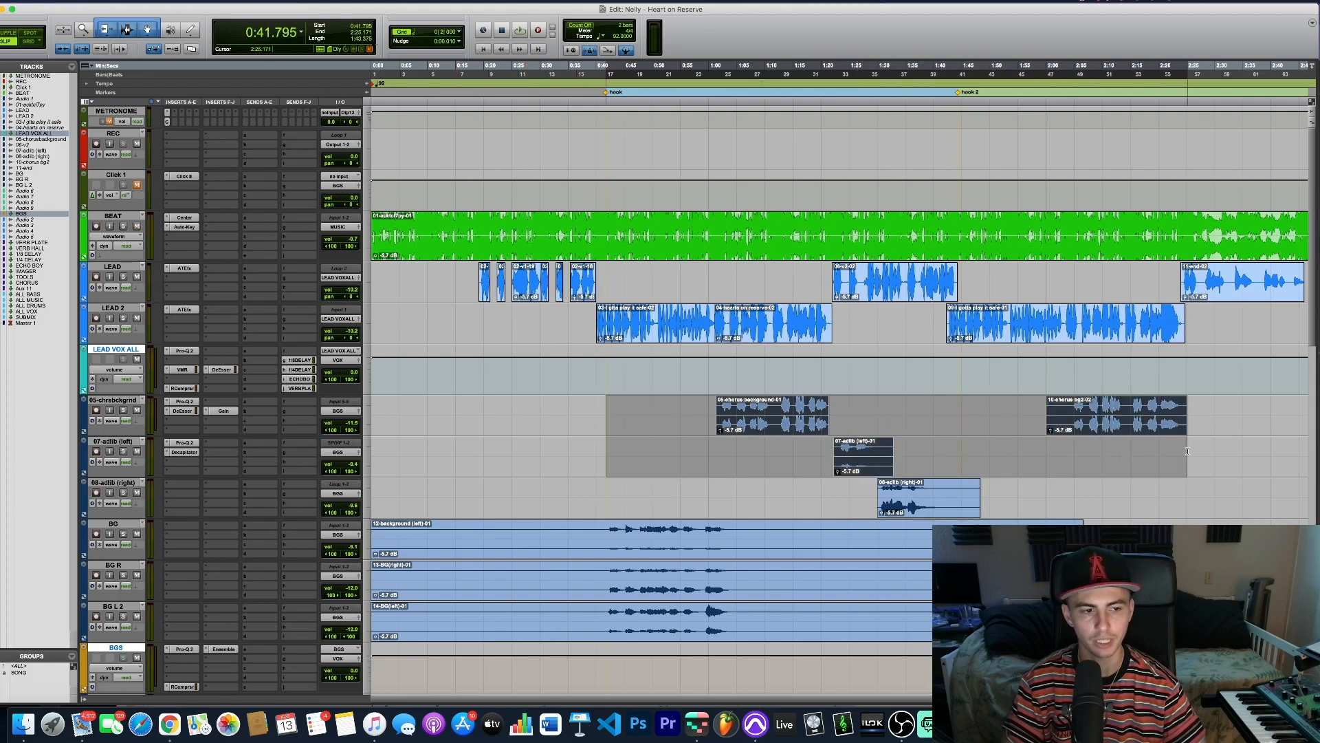
Show the automation lane under LEAD VOX ALL and display the 1/4 DELAY send level in it
{"action": "left_click", "coordinate": [85, 392]}
{"action": "left_click", "coordinate": [139, 410]}
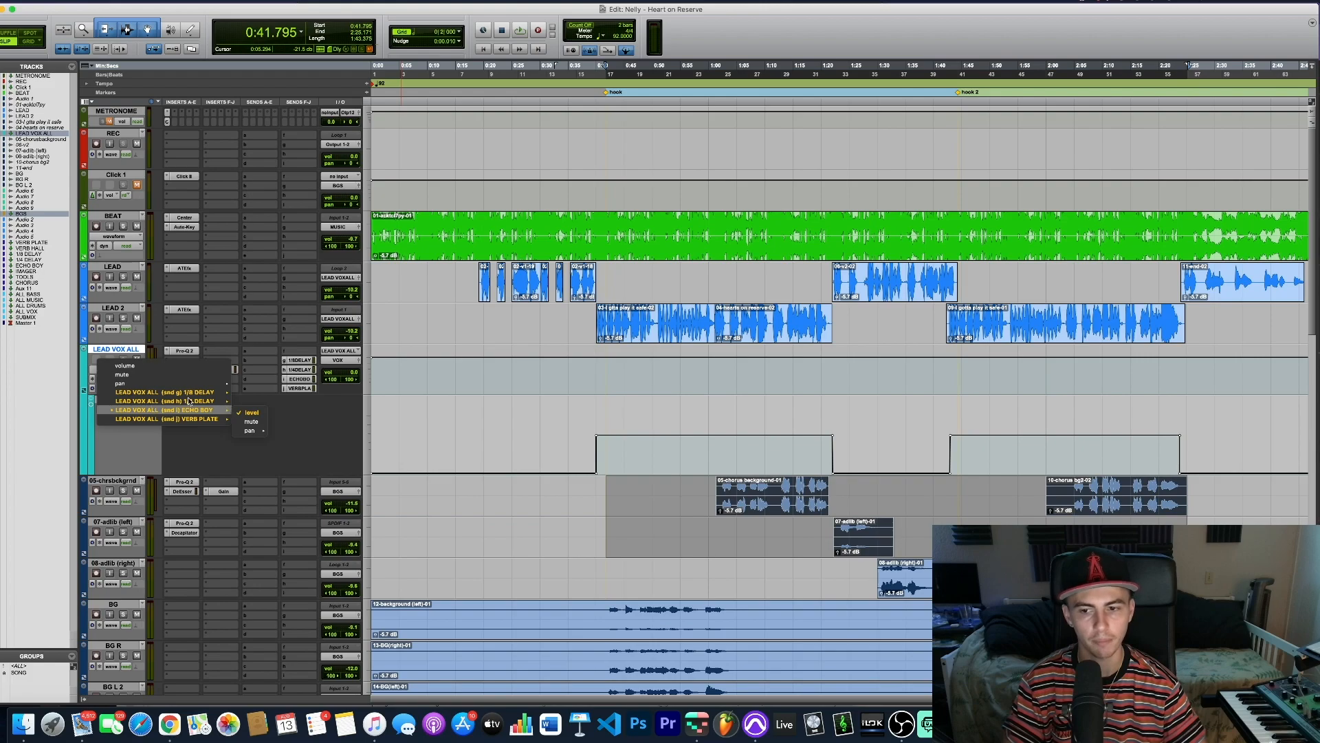
{"action": "left_click", "coordinate": [249, 404]}
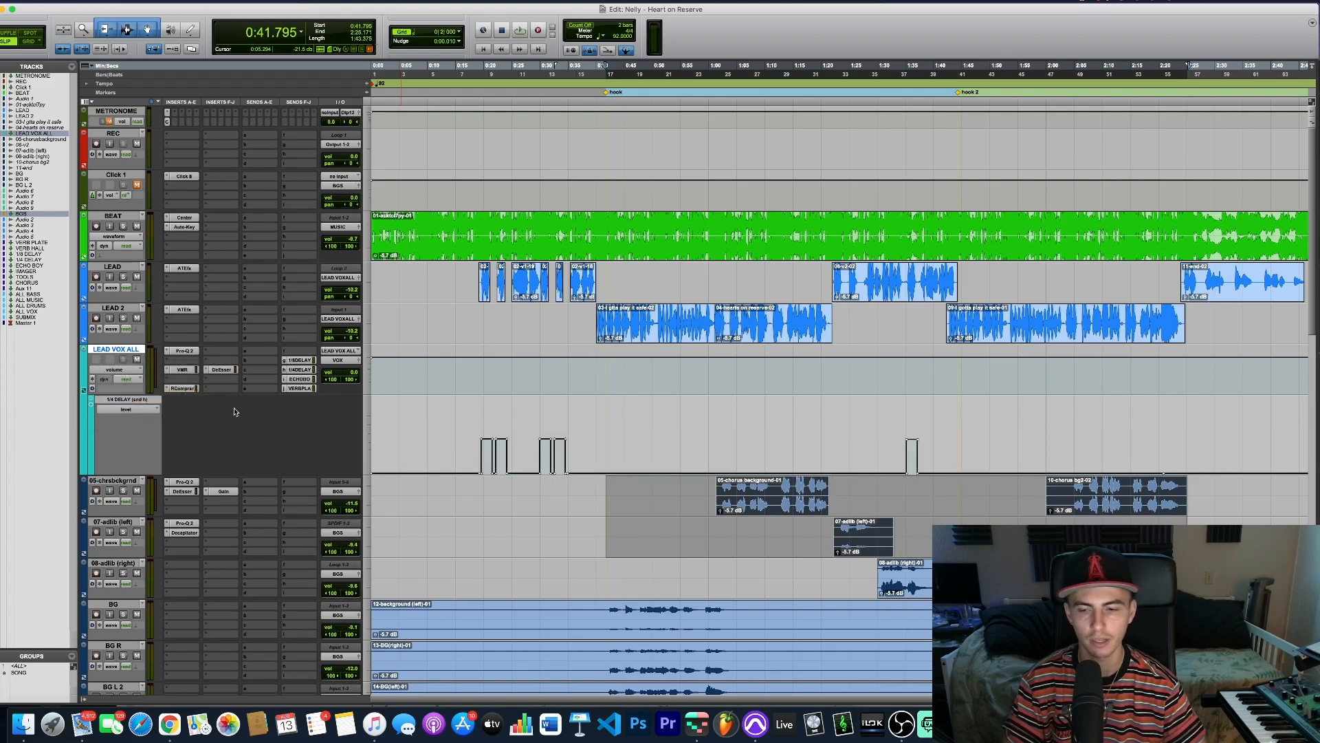
Switch the LEAD VOX ALL automation lane to the VERB PLATE send level
{"action": "left_click", "coordinate": [136, 399]}
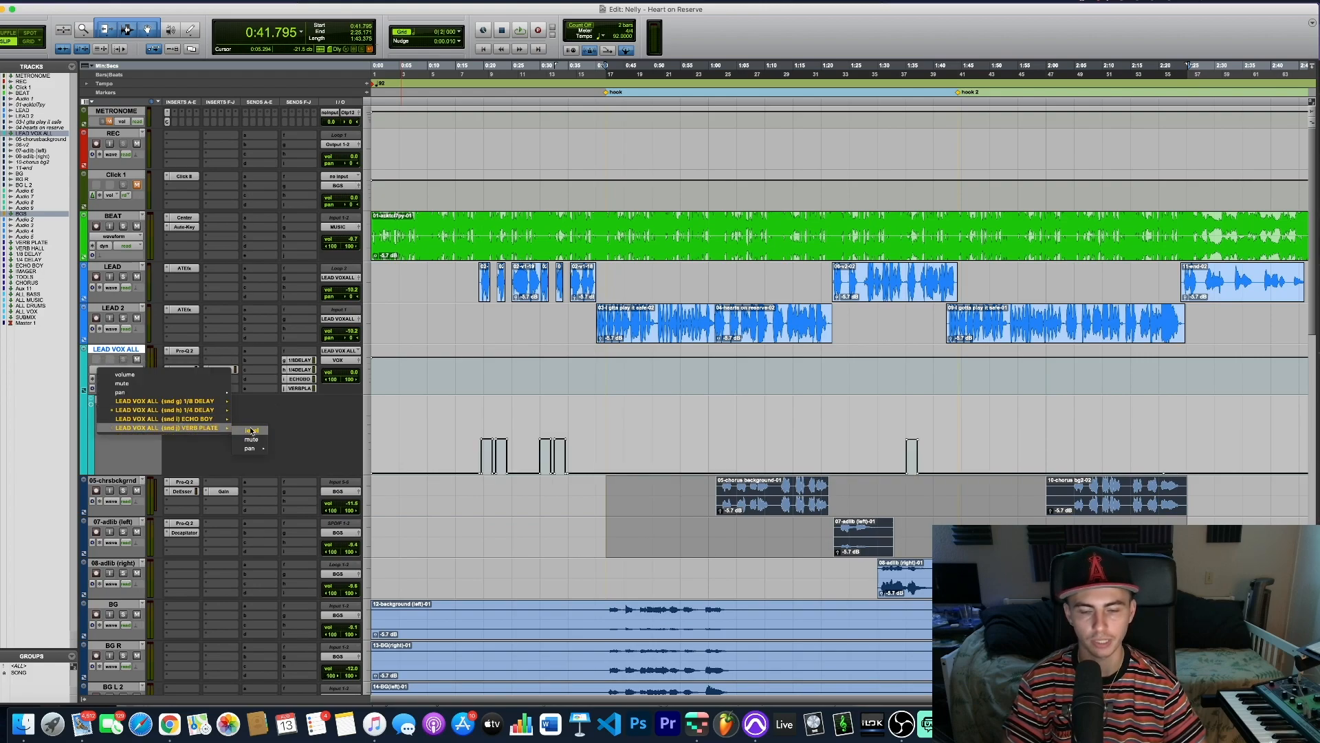
{"action": "left_click", "coordinate": [249, 431]}
{"action": "left_click", "coordinate": [901, 434]}
{"action": "left_click", "coordinate": [128, 409]}
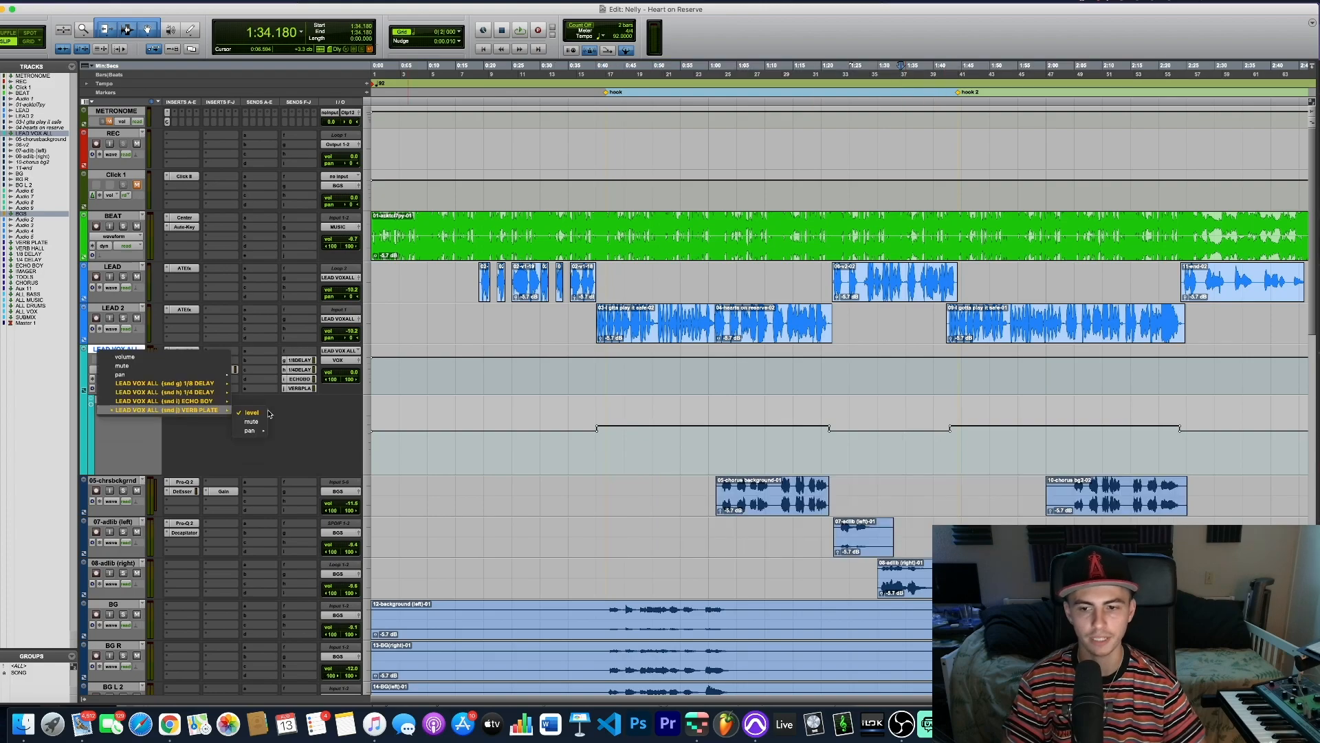
{"action": "left_click", "coordinate": [321, 419]}
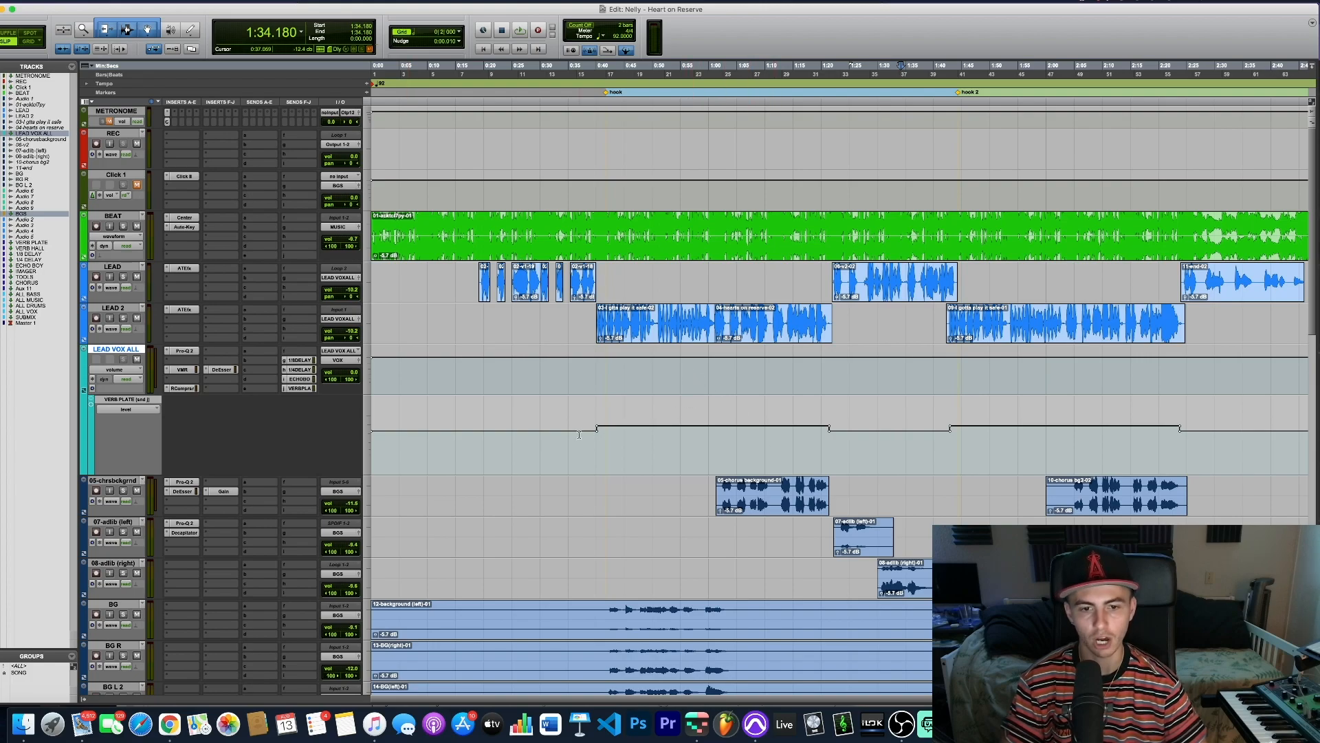
Select the raised VERB PLATE automation over the first hook and then hook 2, and clear the selection
{"action": "left_click_drag", "start_coordinate": [597, 440], "coordinate": [830, 454]}
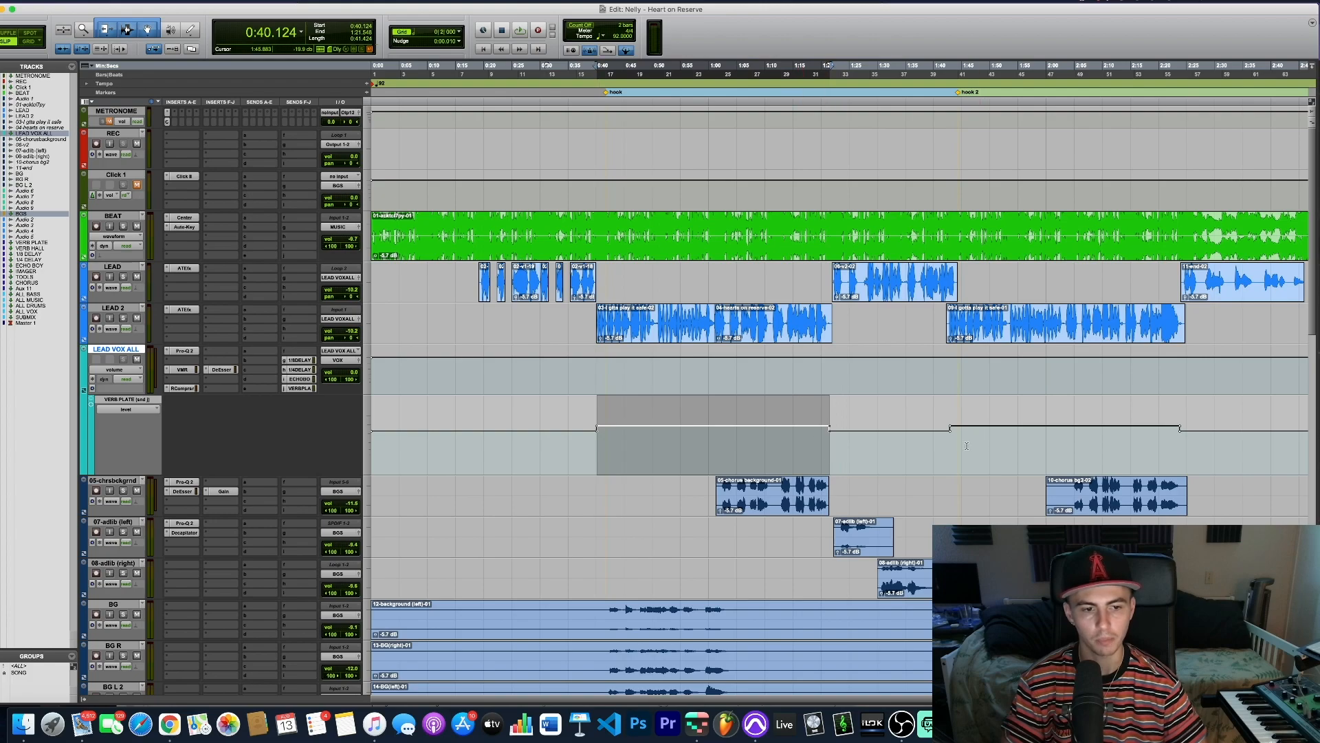
{"action": "left_click_drag", "start_coordinate": [949, 447], "coordinate": [1183, 447]}
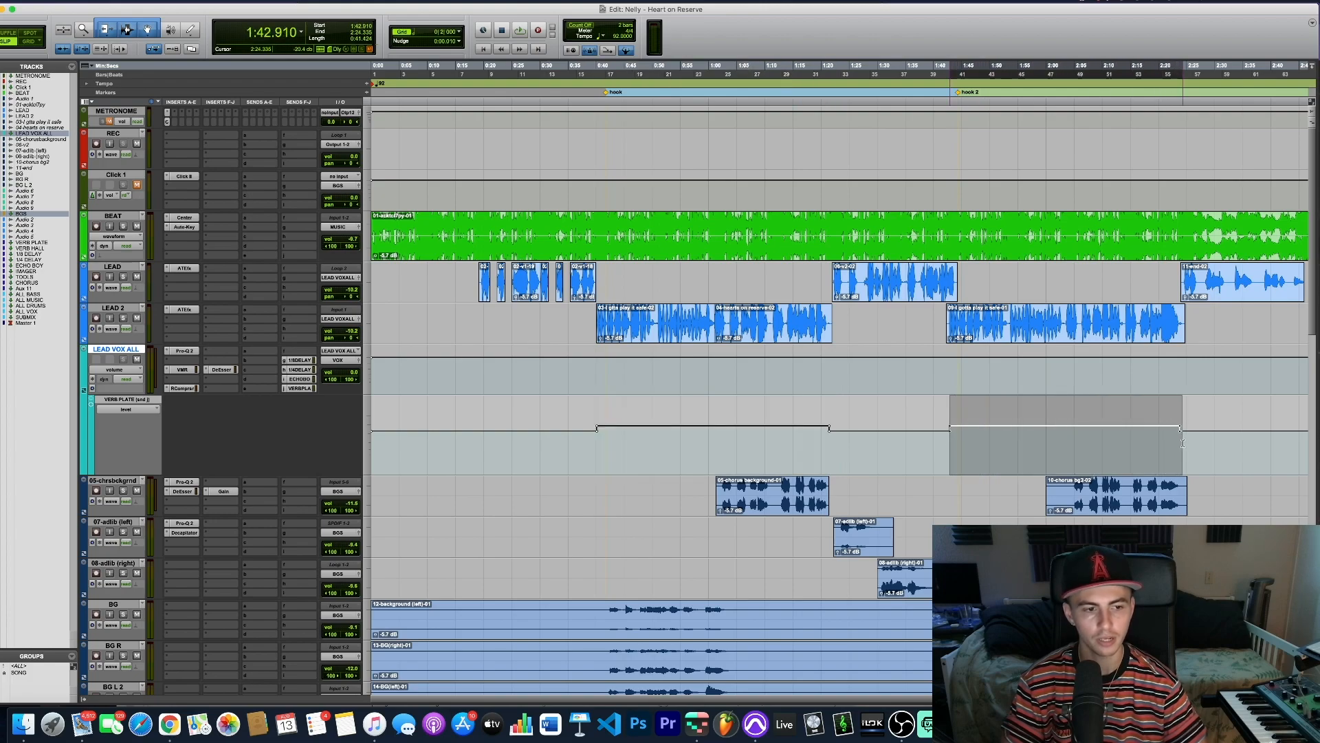
{"action": "left_click", "coordinate": [852, 431]}
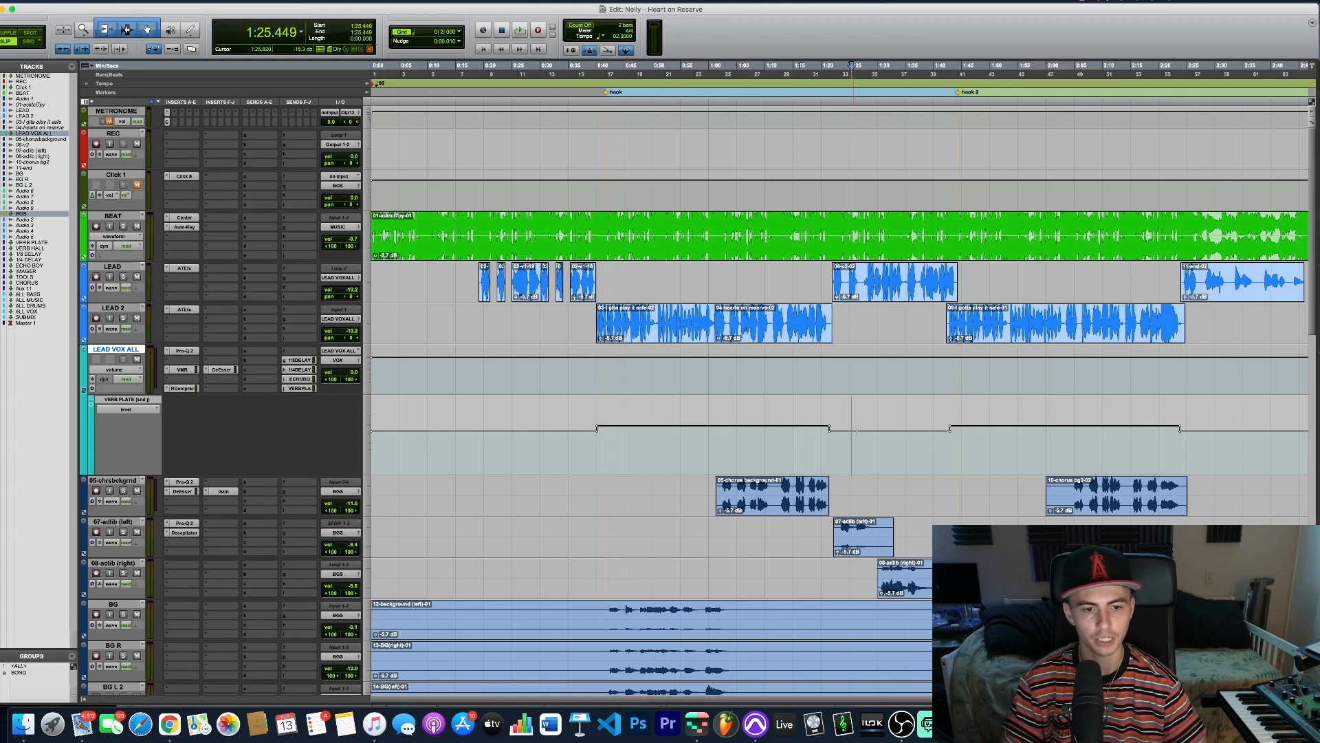
Hide the automation lane under LEAD VOX ALL and place the edit cursor at the hook marker, about 0:42
{"action": "left_click", "coordinate": [84, 390]}
{"action": "left_click", "coordinate": [606, 381]}
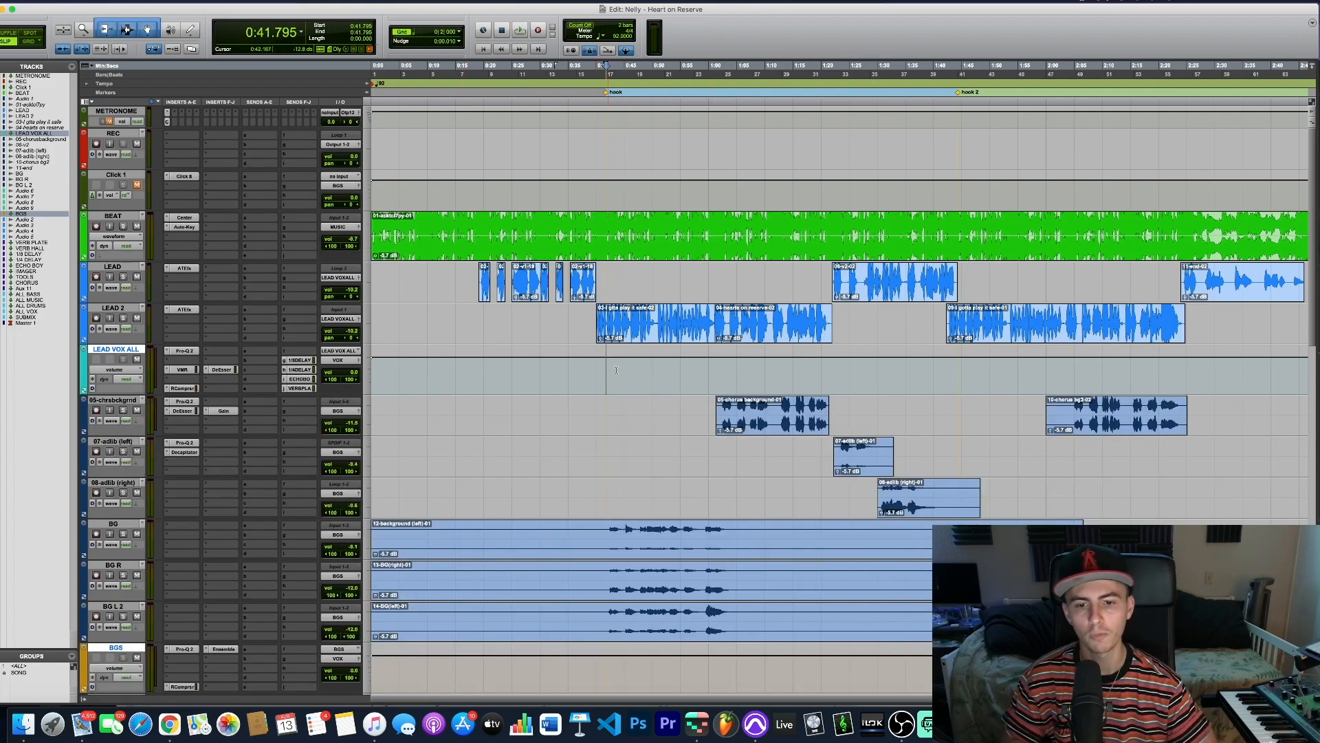
{"action": "scroll", "coordinate": [612, 344], "scroll_direction": "right", "scroll_amount": 2}
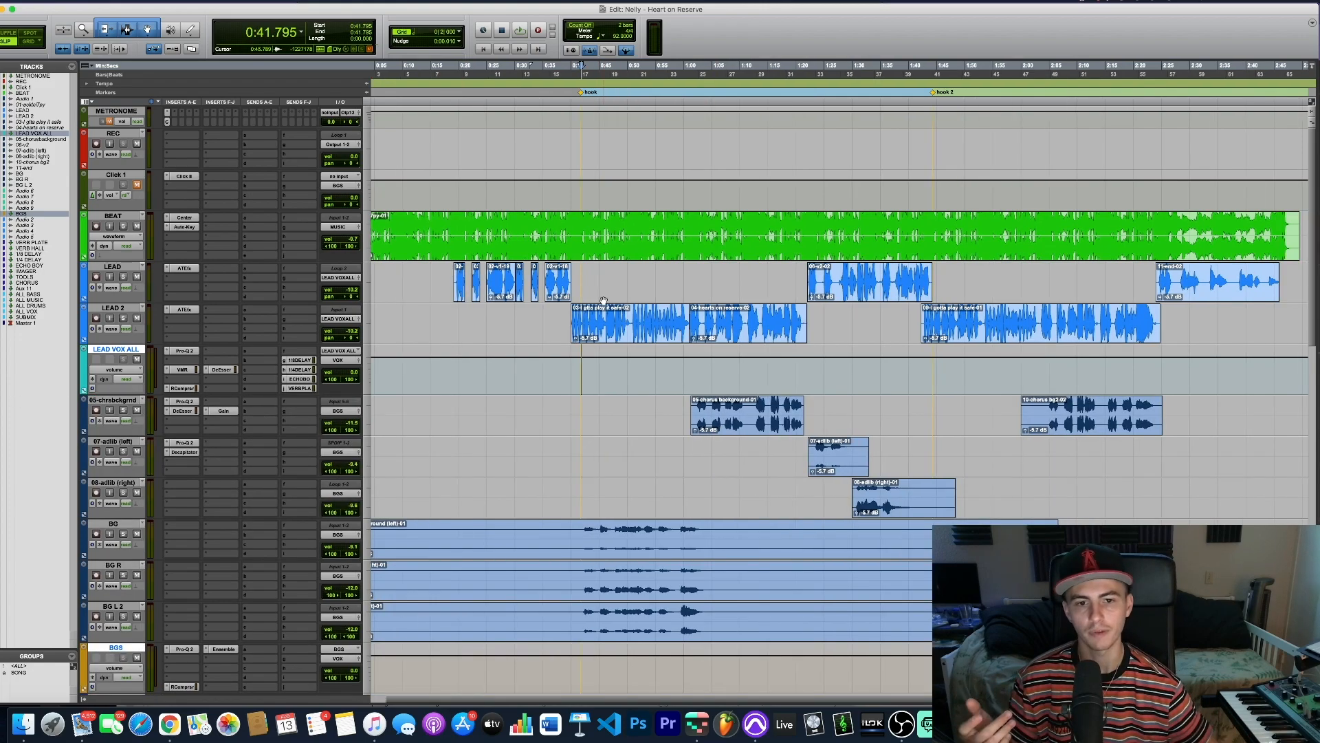